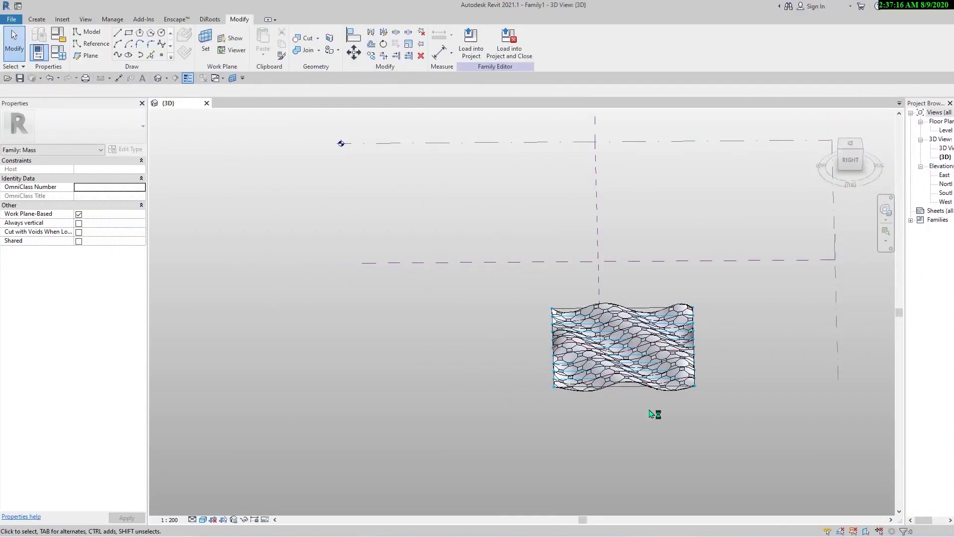
- Orbit to an oblique view of the wavy octagon surface and window-select the whole mass
{"action": "scroll", "coordinate": [650, 414], "scroll_direction": "up", "scroll_amount": 4}
{"action": "mouse_move", "coordinate": [586, 436]}
{"action": "middle_mouse_down", "text": "shift"}
{"action": "mouse_move", "coordinate": [468, 416]}
{"action": "mouse_move", "coordinate": [520, 356]}
{"action": "mouse_move", "coordinate": [490, 394]}
{"action": "mouse_move", "coordinate": [497, 385]}
{"action": "middle_mouse_up", "text": "shift"}
{"action": "scroll", "coordinate": [522, 305], "scroll_direction": "up", "scroll_amount": 5}
{"action": "scroll", "coordinate": [609, 384], "scroll_direction": "down", "scroll_amount": 4}
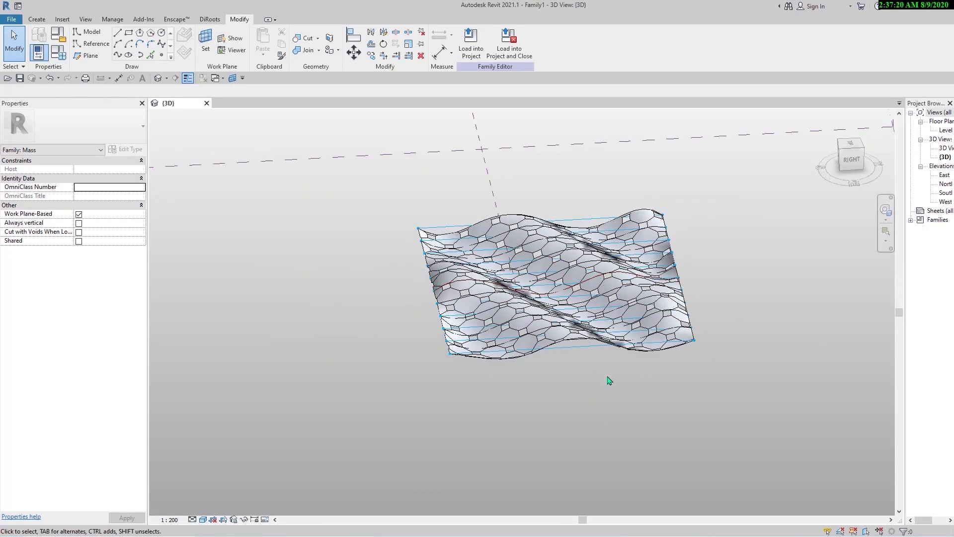
{"action": "mouse_move", "coordinate": [609, 384]}
{"action": "middle_mouse_down", "text": "shift"}
{"action": "mouse_move", "coordinate": [613, 401]}
{"action": "mouse_move", "coordinate": [615, 364]}
{"action": "middle_mouse_up", "text": "shift"}
{"action": "left_click_drag", "start_coordinate": [580, 202], "coordinate": [566, 381]}
- Filter the selection to Generic Models and set their Factor to 0.02
{"action": "left_click", "coordinate": [468, 43]}
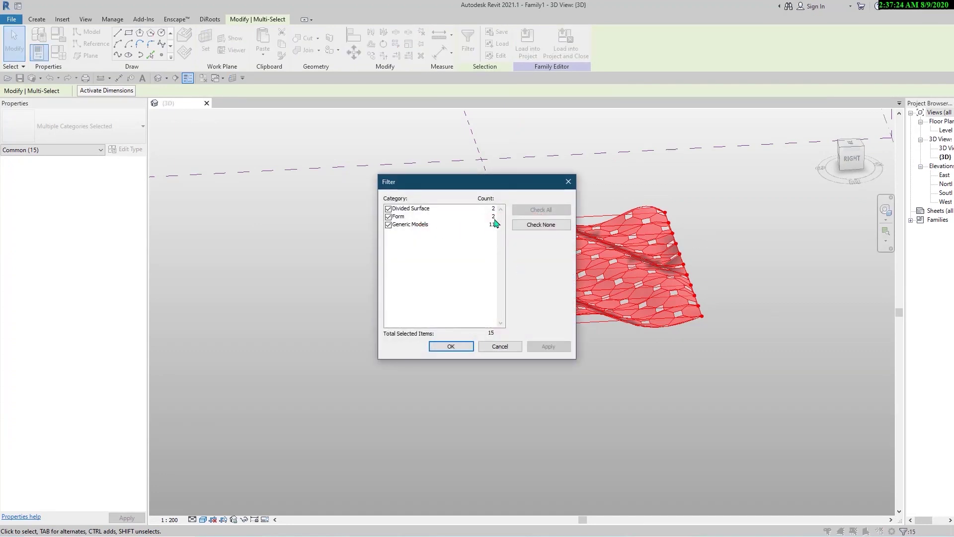
{"action": "left_click", "coordinate": [530, 224]}
{"action": "left_click", "coordinate": [389, 225]}
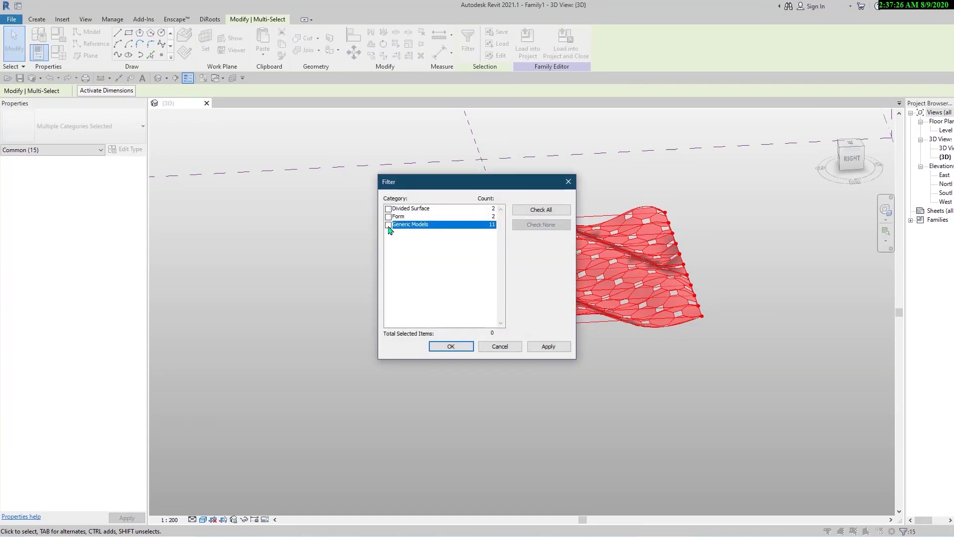
{"action": "left_click", "coordinate": [450, 346]}
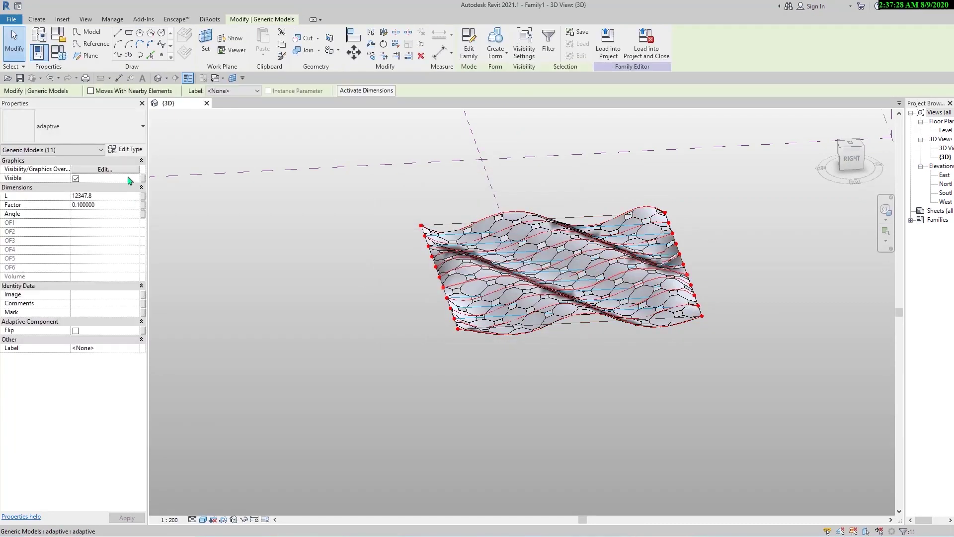
{"action": "left_click", "coordinate": [113, 205]}
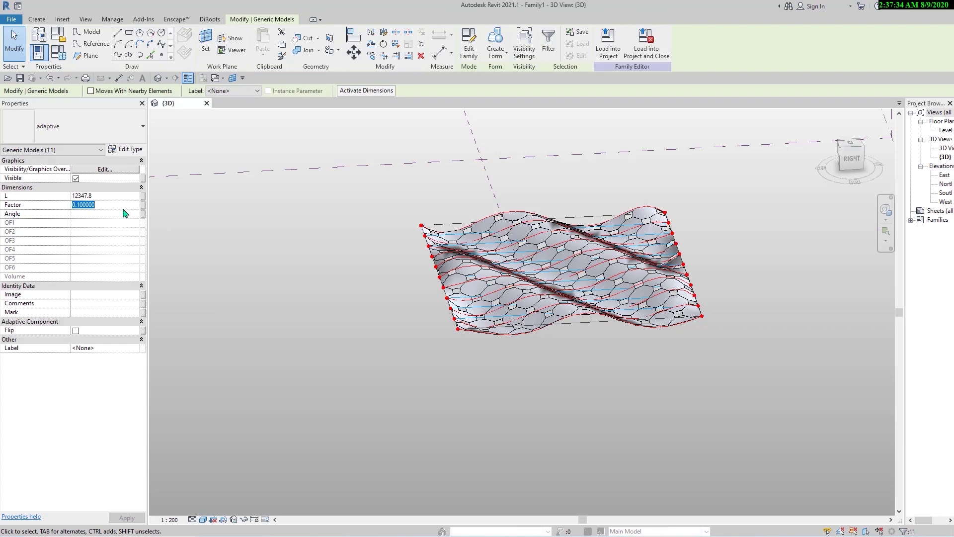
{"action": "type", "text": "0.02"}
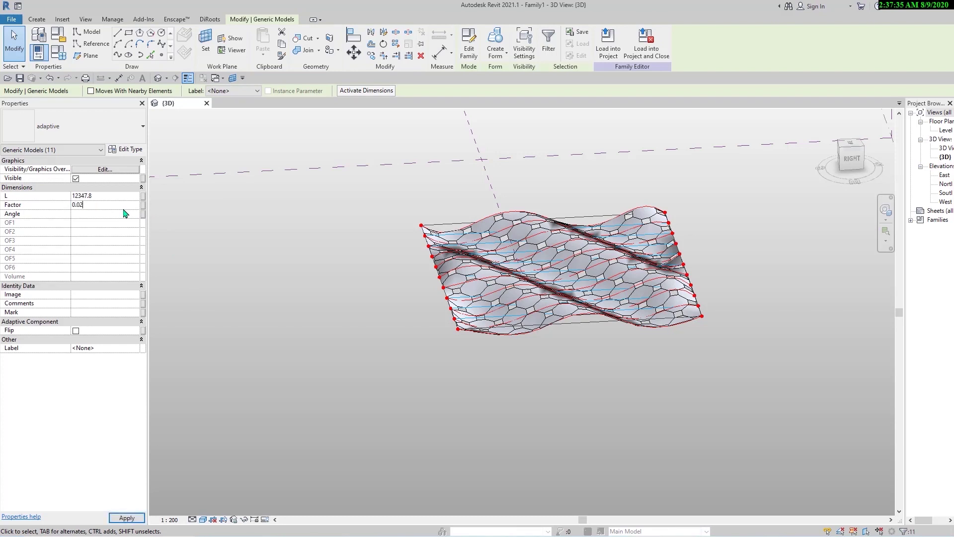
{"action": "left_click", "coordinate": [582, 363]}
- Reselect the whole mass, filter it to Generic Models again, and change Factor to 0.3
{"action": "scroll", "coordinate": [611, 361], "scroll_direction": "up", "scroll_amount": 5}
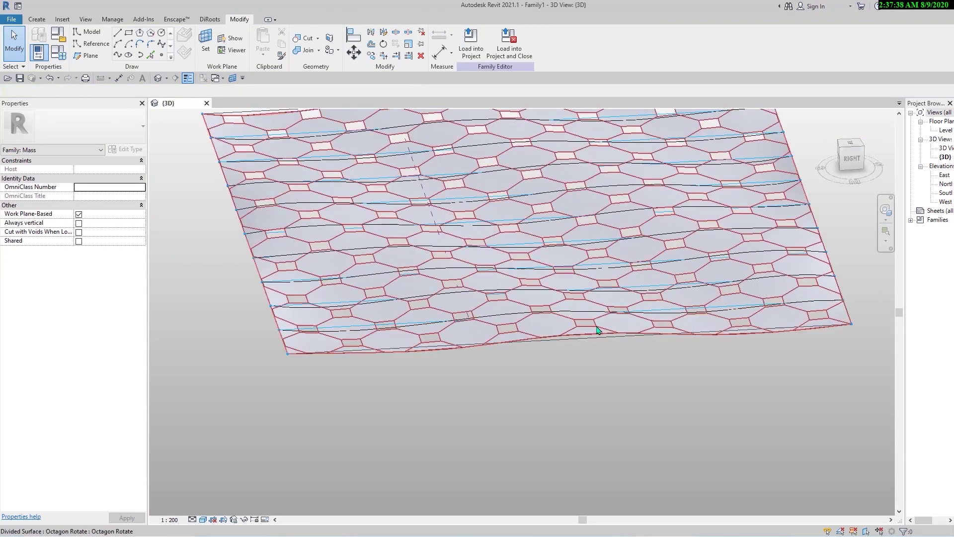
{"action": "left_click", "coordinate": [589, 331]}
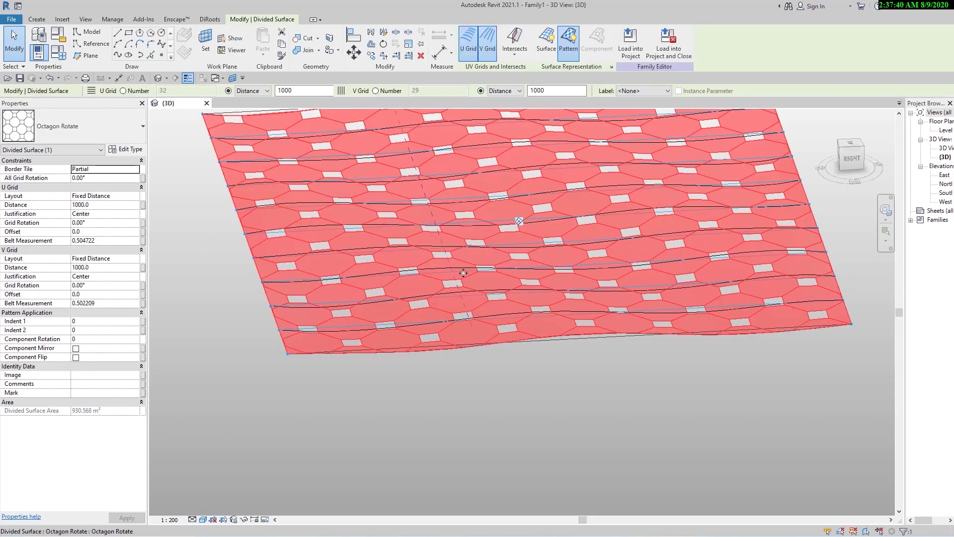
{"action": "left_click", "coordinate": [507, 444]}
{"action": "right_click", "coordinate": [507, 443]}
{"action": "left_click", "coordinate": [551, 410]}
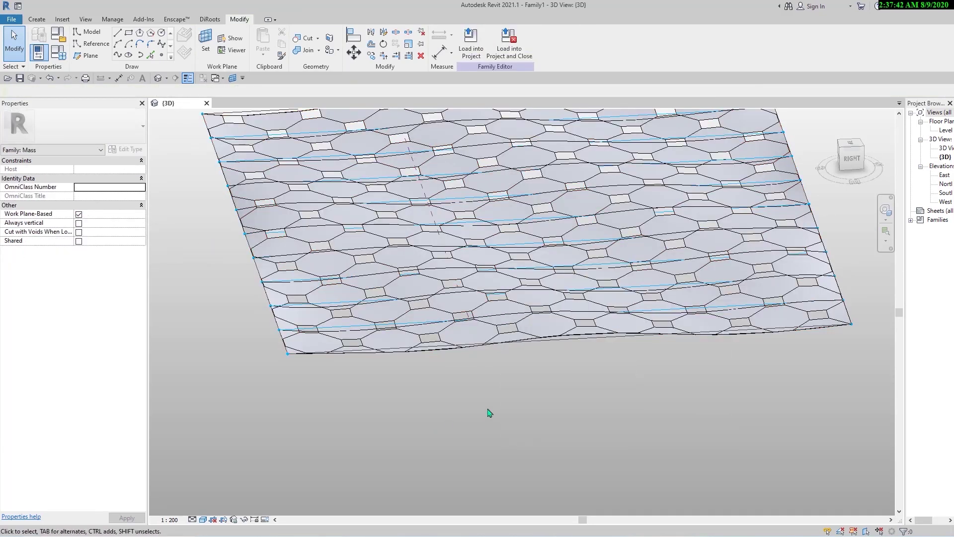
{"action": "left_click_drag", "start_coordinate": [538, 275], "coordinate": [479, 476]}
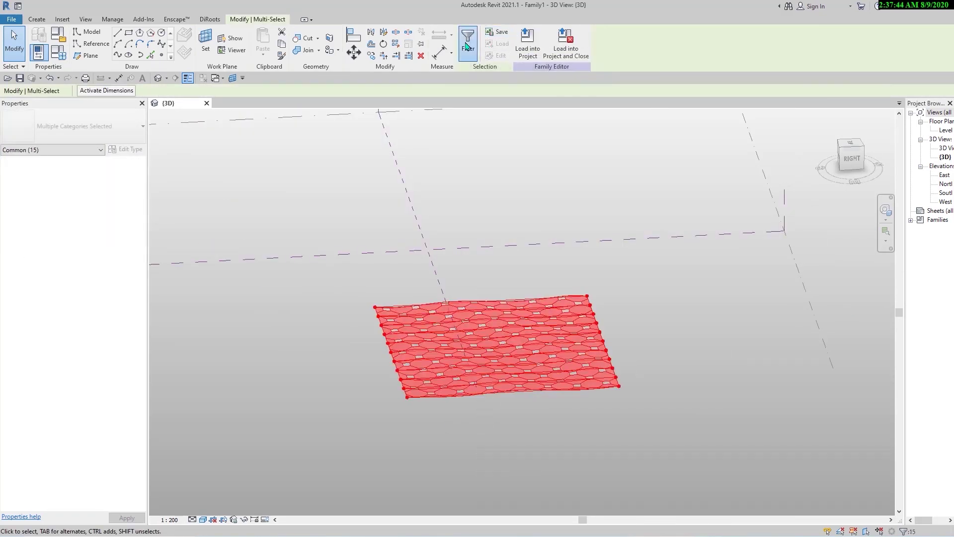
{"action": "left_click", "coordinate": [467, 40]}
{"action": "left_click", "coordinate": [388, 217]}
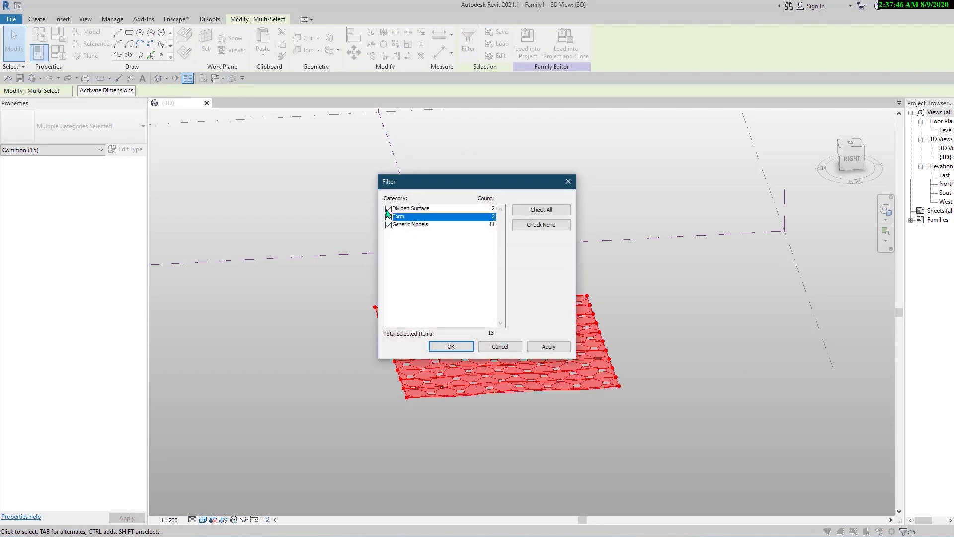
{"action": "left_click", "coordinate": [388, 209]}
{"action": "left_click", "coordinate": [456, 349]}
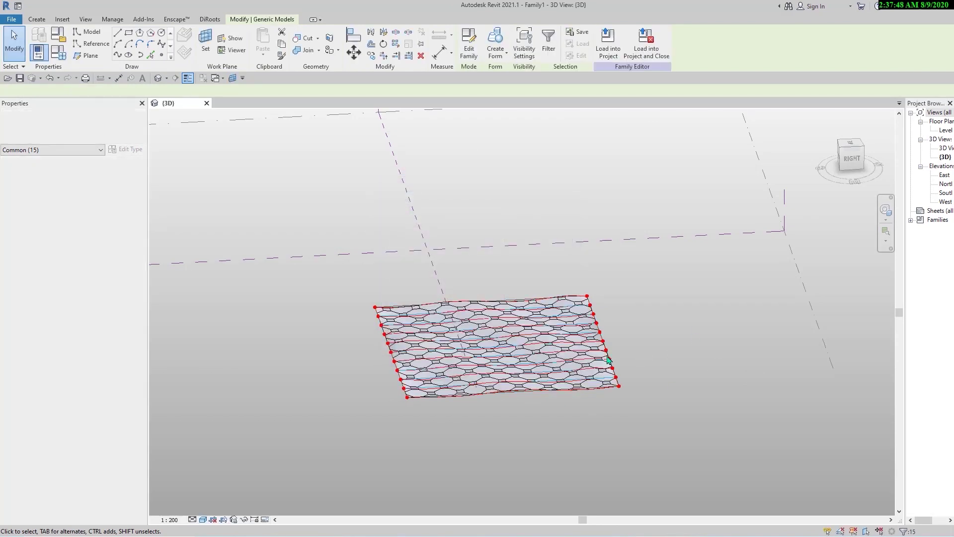
{"action": "left_click", "coordinate": [113, 205]}
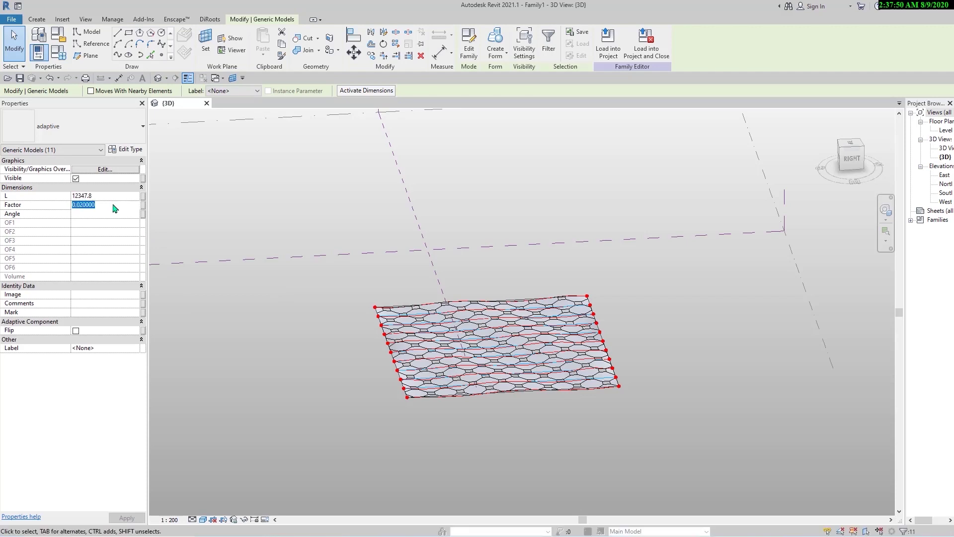
{"action": "type", "text": "0."}
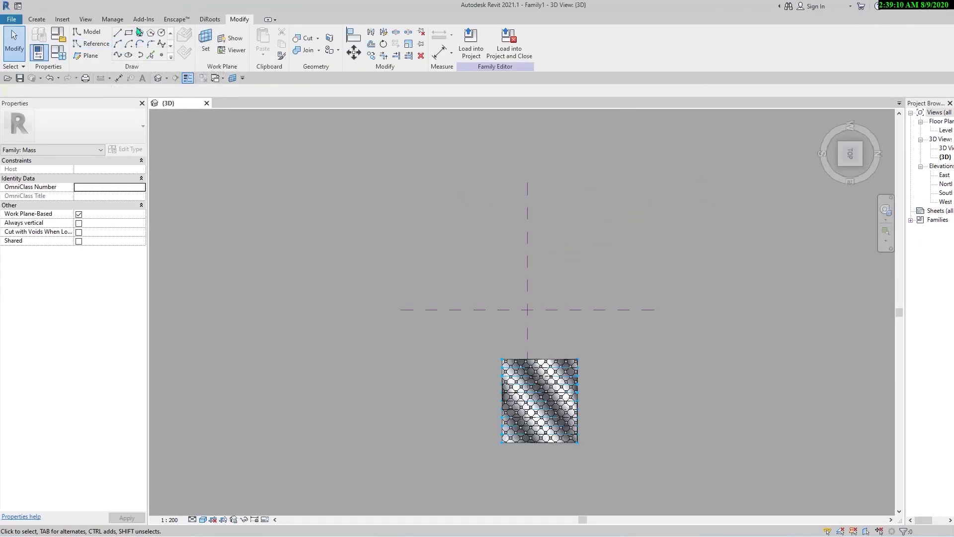
- Sketch a rectangle of model lines beside the wavy surface
{"action": "left_click", "coordinate": [129, 32]}
{"action": "scroll", "coordinate": [436, 332], "scroll_direction": "up", "scroll_amount": 2}
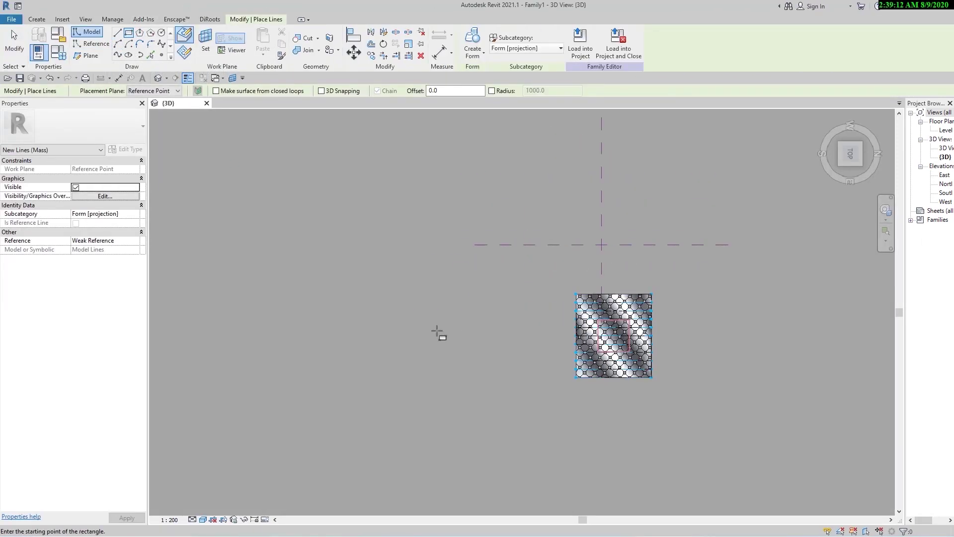
{"action": "left_click", "coordinate": [489, 268]}
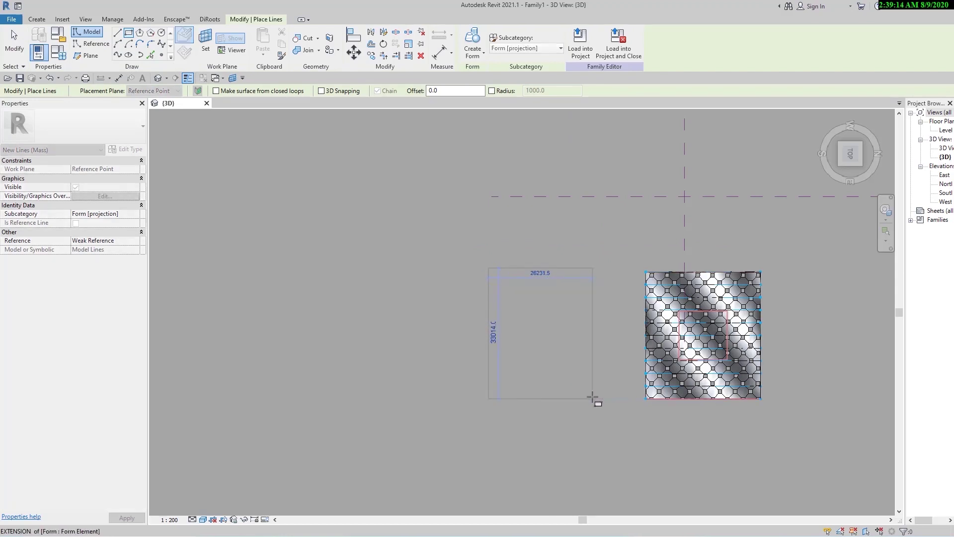
{"action": "left_click", "coordinate": [605, 396]}
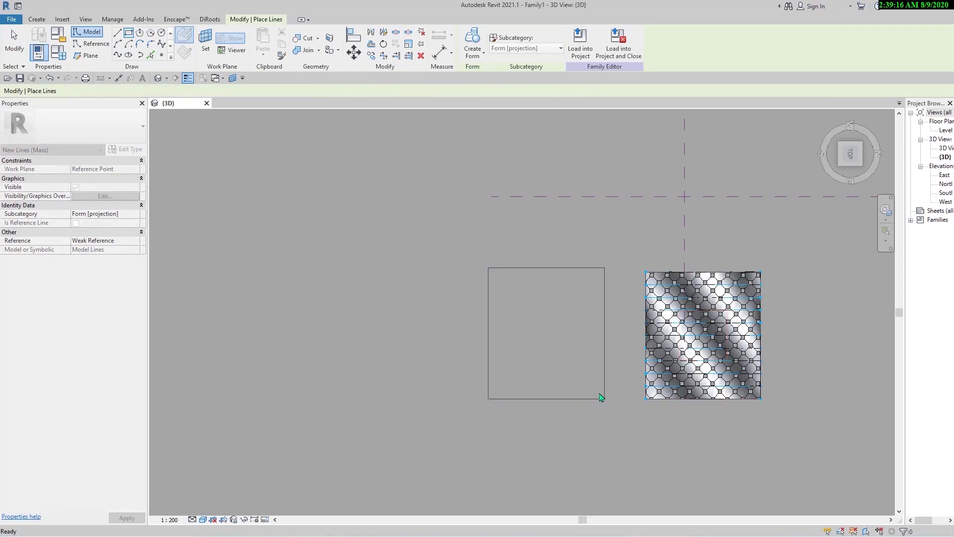
{"action": "key", "text": "Escape"}
{"action": "key", "text": "Escape"}
{"action": "scroll", "coordinate": [608, 378], "scroll_direction": "up", "scroll_amount": 3}
- Turn the rectangle into a solid form, then reduce the box to a flat surface
{"action": "key", "text": "Tab"}
{"action": "left_click", "coordinate": [572, 147]}
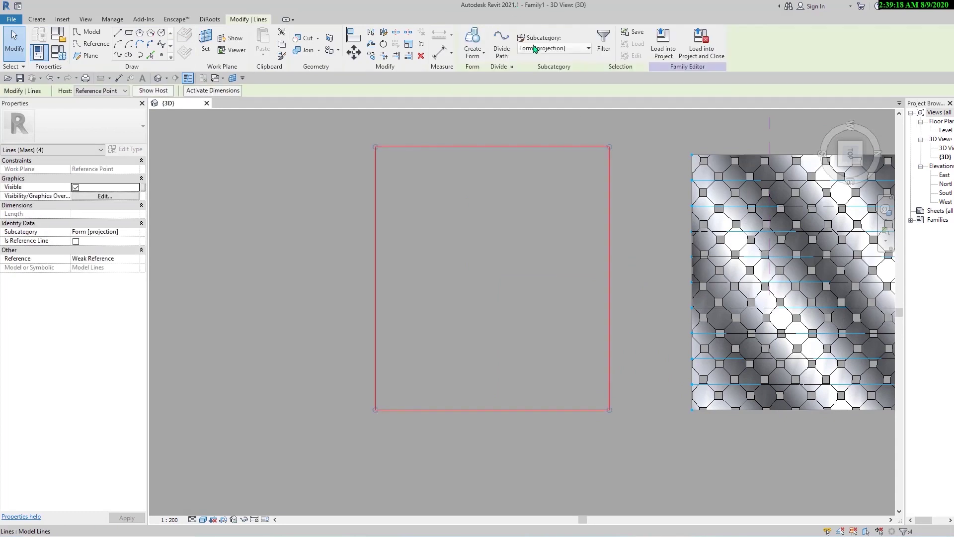
{"action": "left_click", "coordinate": [473, 49]}
{"action": "left_click", "coordinate": [497, 75]}
{"action": "middle_click_drag", "start_coordinate": [536, 419], "coordinate": [565, 176], "text": "shift"}
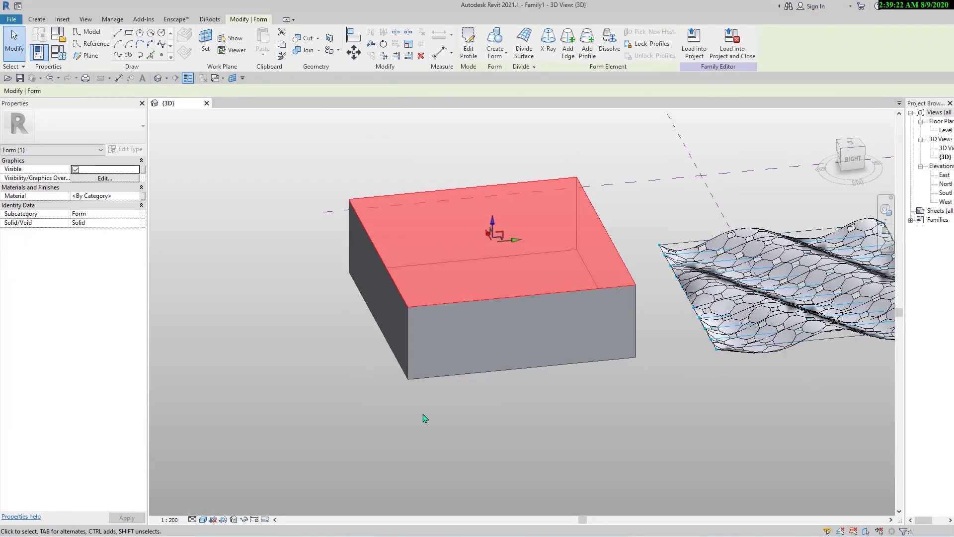
{"action": "key", "text": "Delete"}
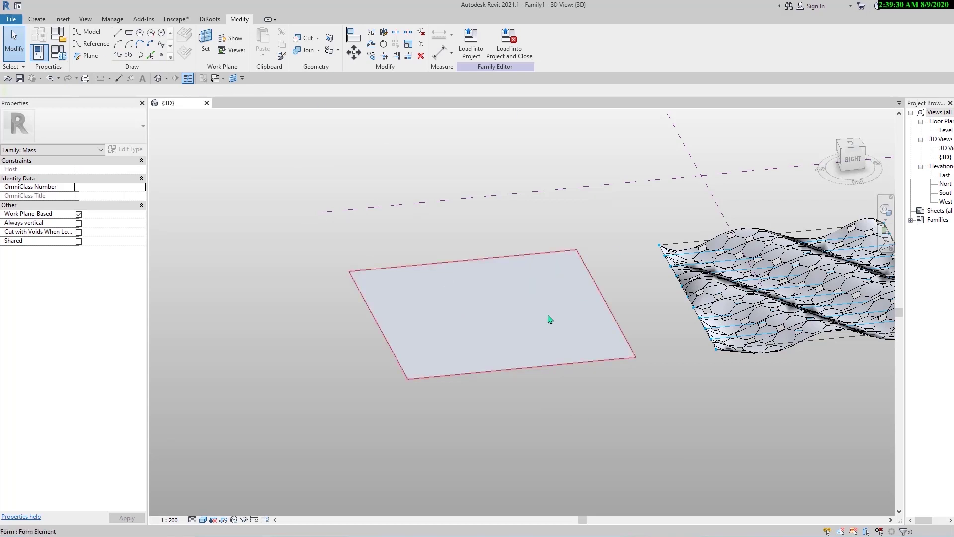
- Divide the flat surface, keeping only the V grid for 10 parallel strips
{"action": "left_click", "coordinate": [443, 360]}
{"action": "left_click", "coordinate": [524, 44]}
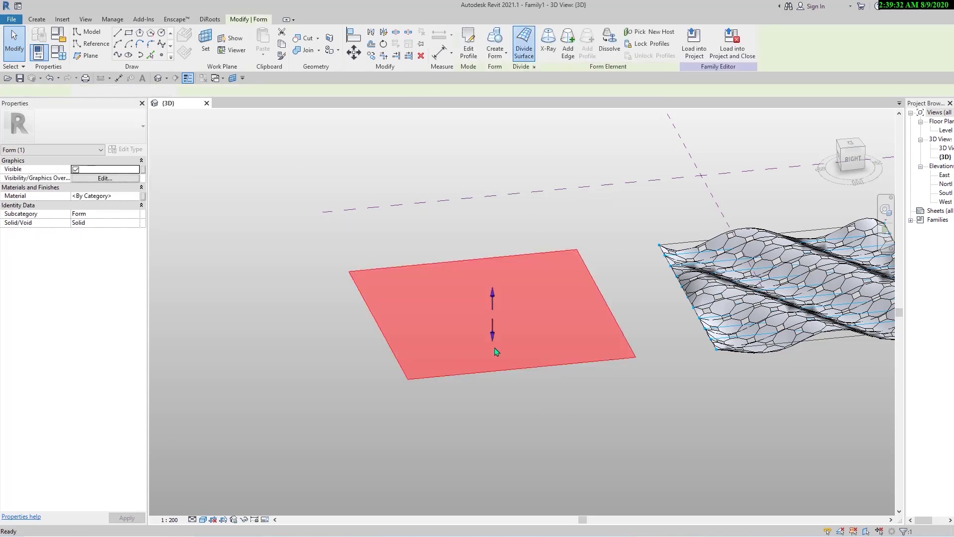
{"action": "left_click", "coordinate": [469, 42]}
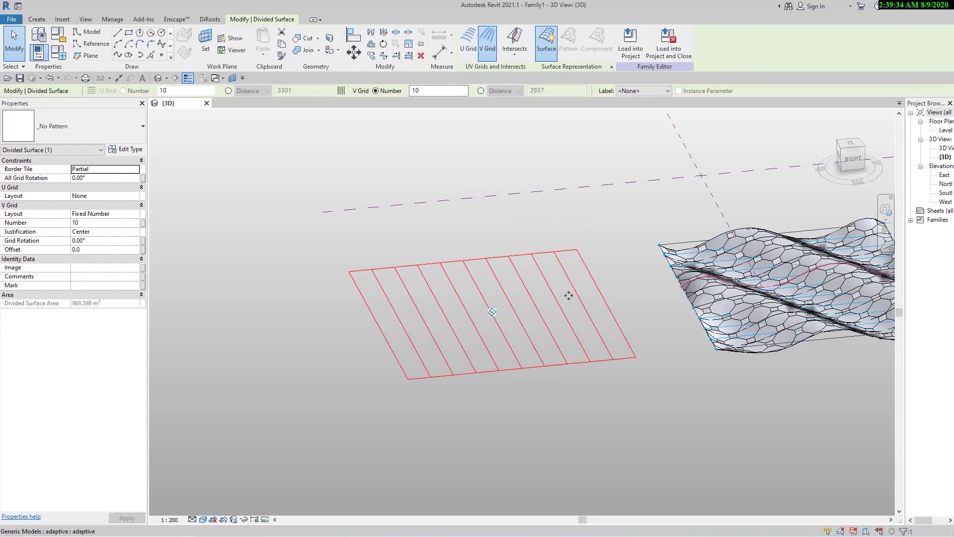
{"action": "left_click", "coordinate": [468, 42]}
{"action": "left_click", "coordinate": [488, 42]}
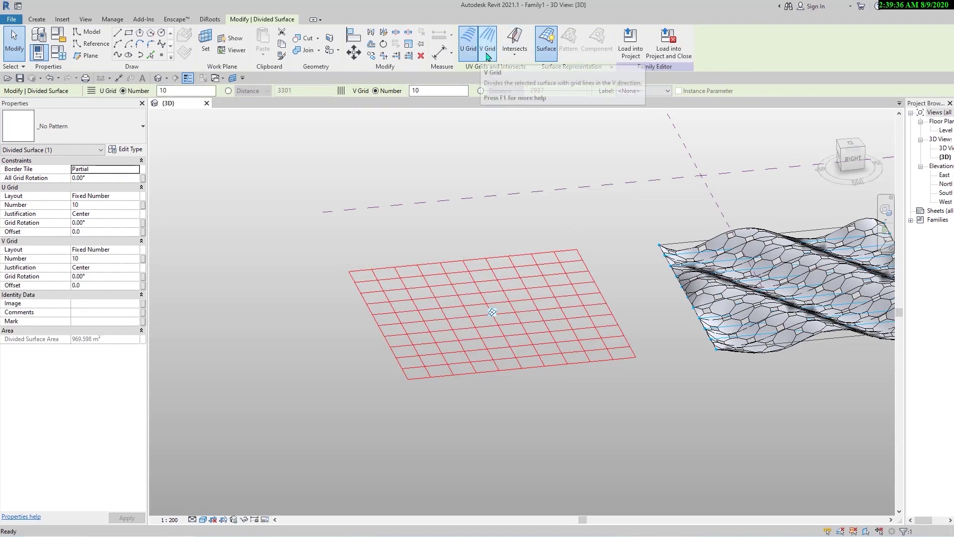
{"action": "left_click", "coordinate": [488, 42]}
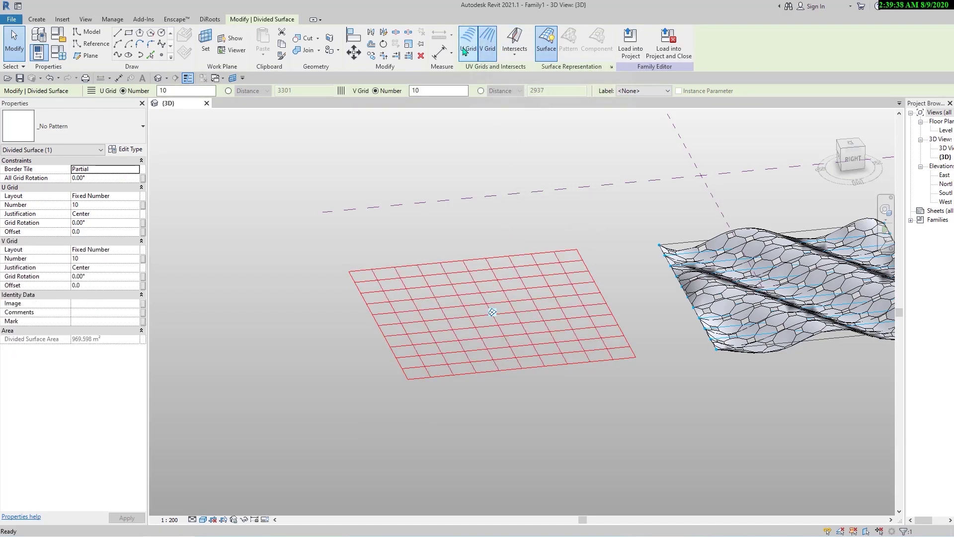
{"action": "left_click", "coordinate": [468, 42]}
{"action": "left_click", "coordinate": [488, 42]}
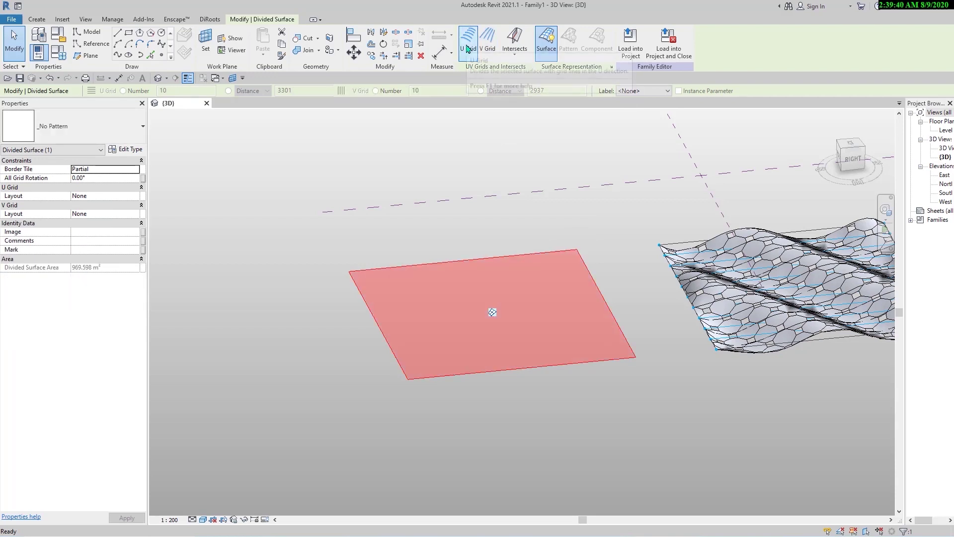
{"action": "left_click", "coordinate": [468, 42]}
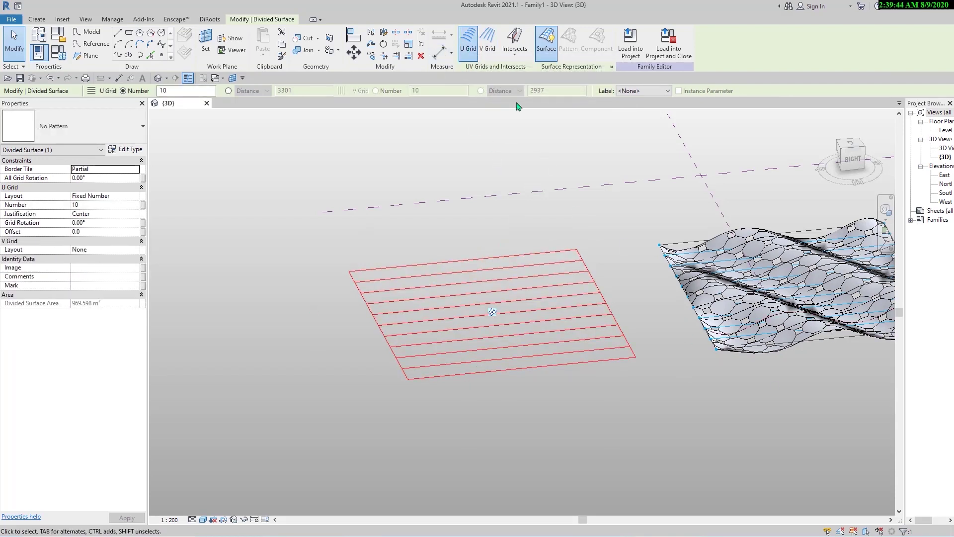
{"action": "left_click", "coordinate": [481, 49]}
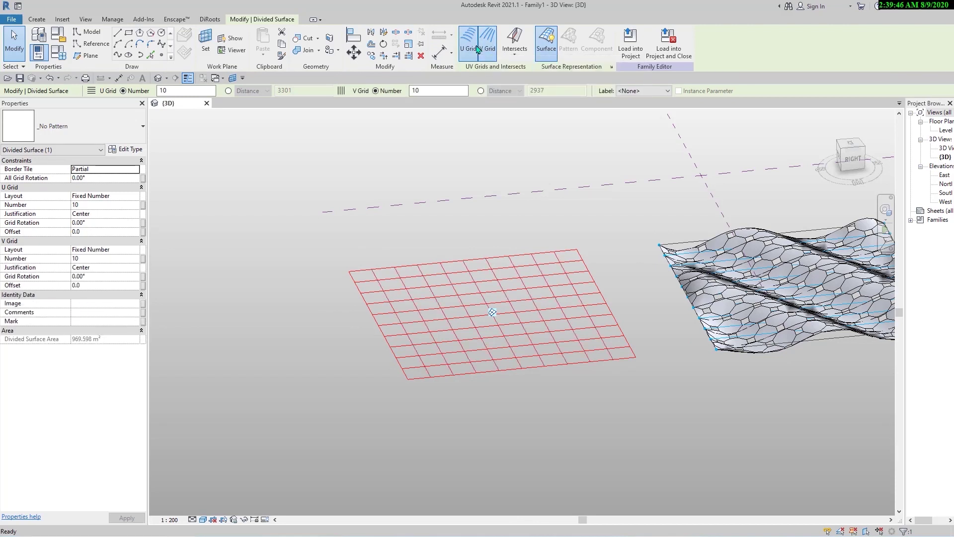
{"action": "left_click", "coordinate": [468, 42]}
- Reselect the divided surface and open its Surface Representation settings
{"action": "left_click", "coordinate": [584, 469]}
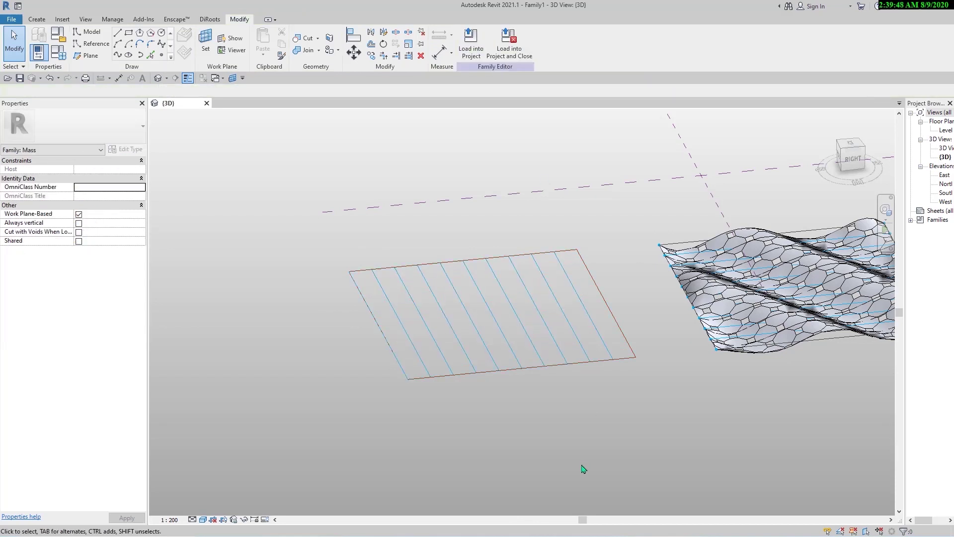
{"action": "left_click", "coordinate": [484, 296]}
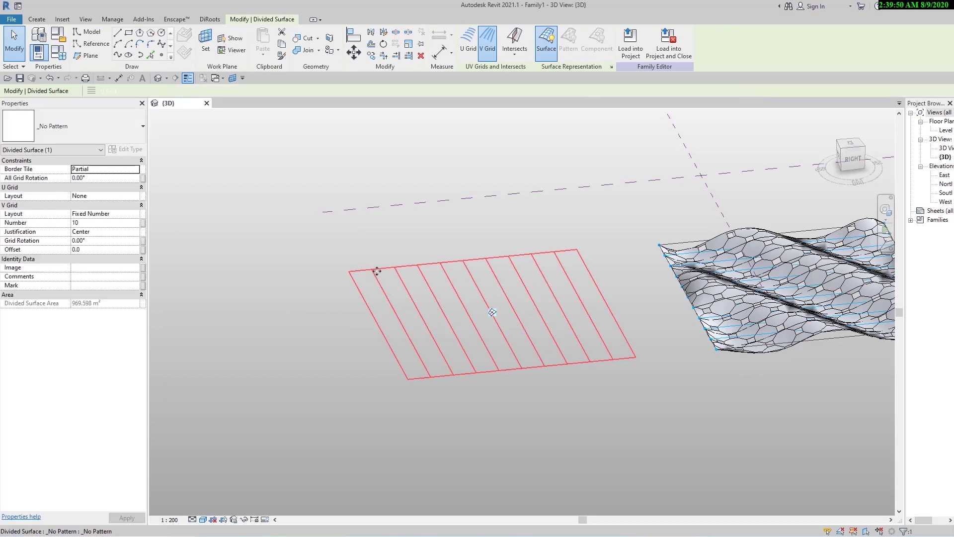
{"action": "left_click", "coordinate": [611, 66]}
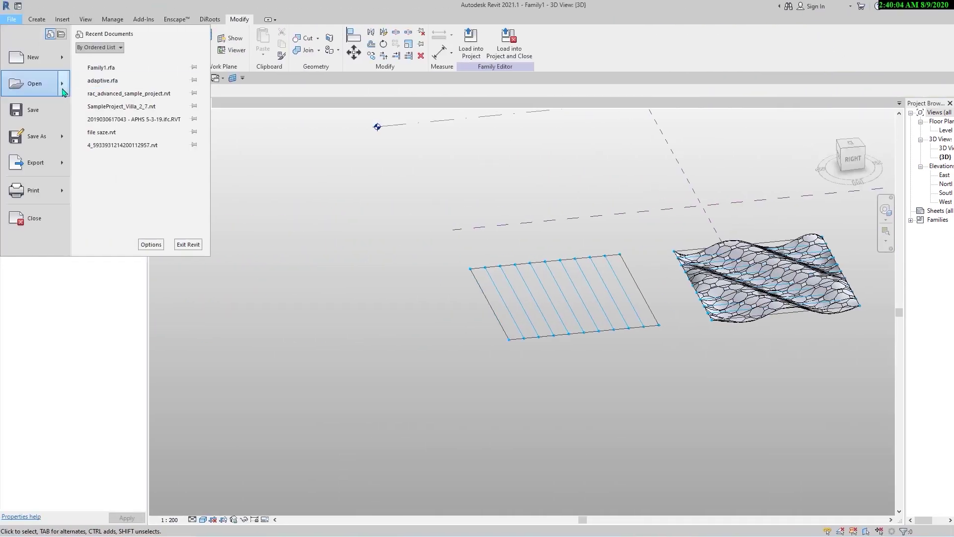
- Create a new family from the English Metric Generic Model Adaptive template
{"action": "mouse_move", "coordinate": [44, 55]}
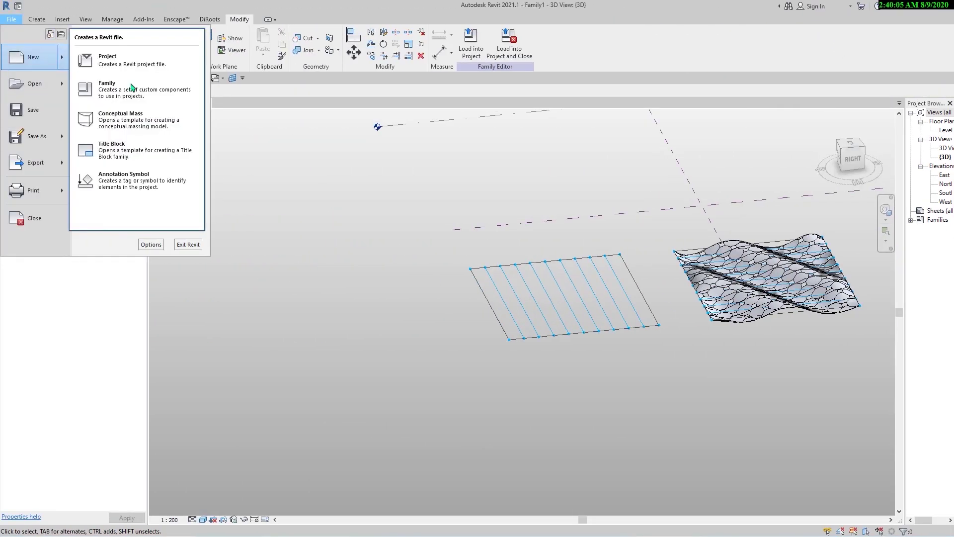
{"action": "left_click", "coordinate": [133, 84]}
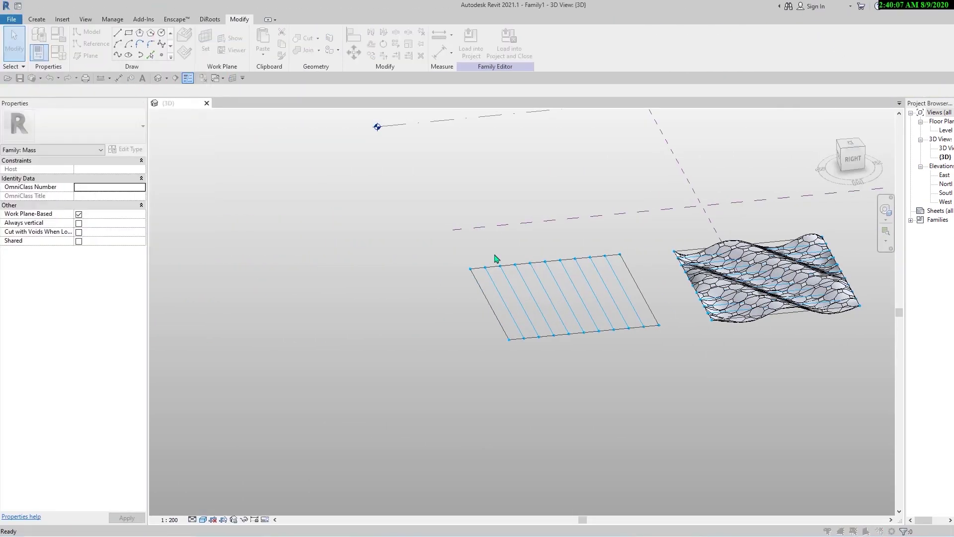
{"action": "double_click", "coordinate": [390, 216]}
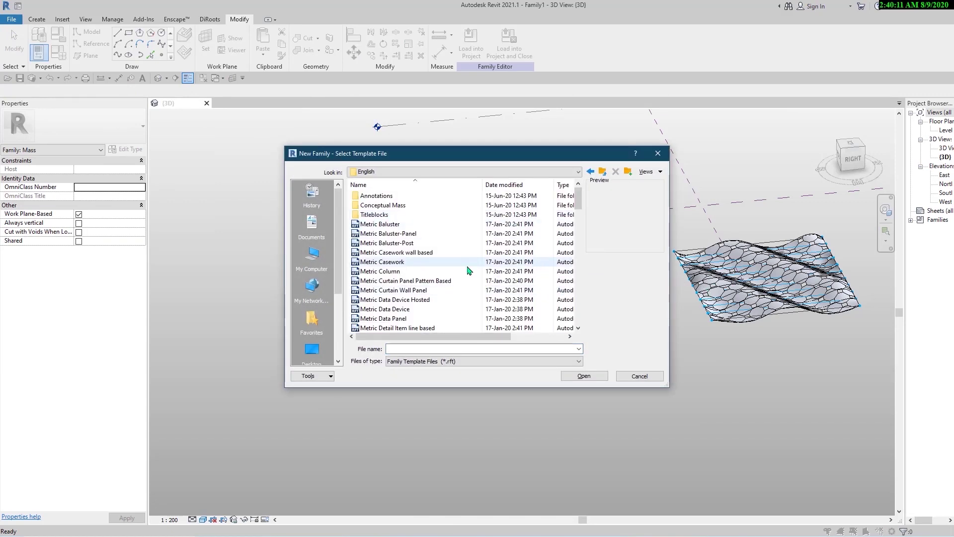
{"action": "scroll", "coordinate": [442, 273], "scroll_direction": "down", "scroll_amount": 5}
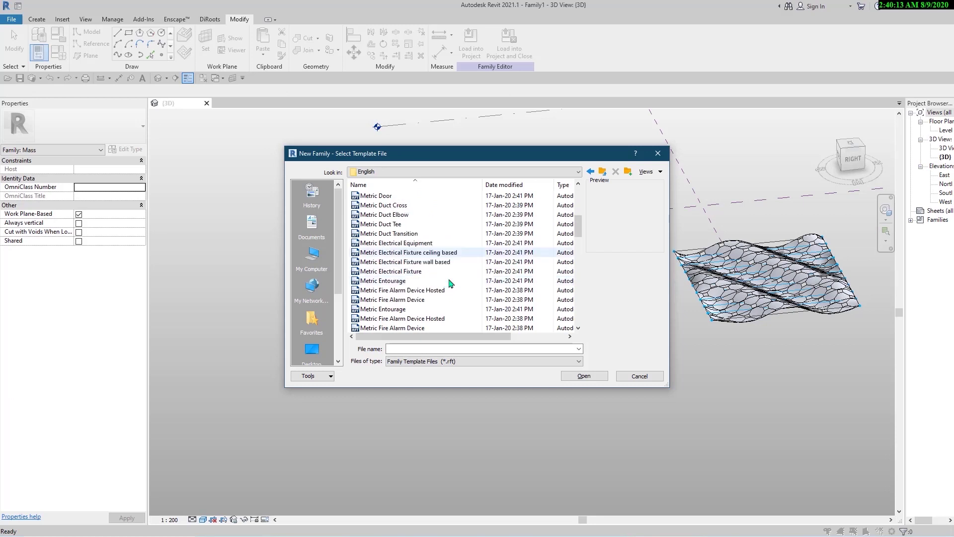
{"action": "scroll", "coordinate": [450, 282], "scroll_direction": "down", "scroll_amount": 4}
{"action": "left_click", "coordinate": [393, 243]}
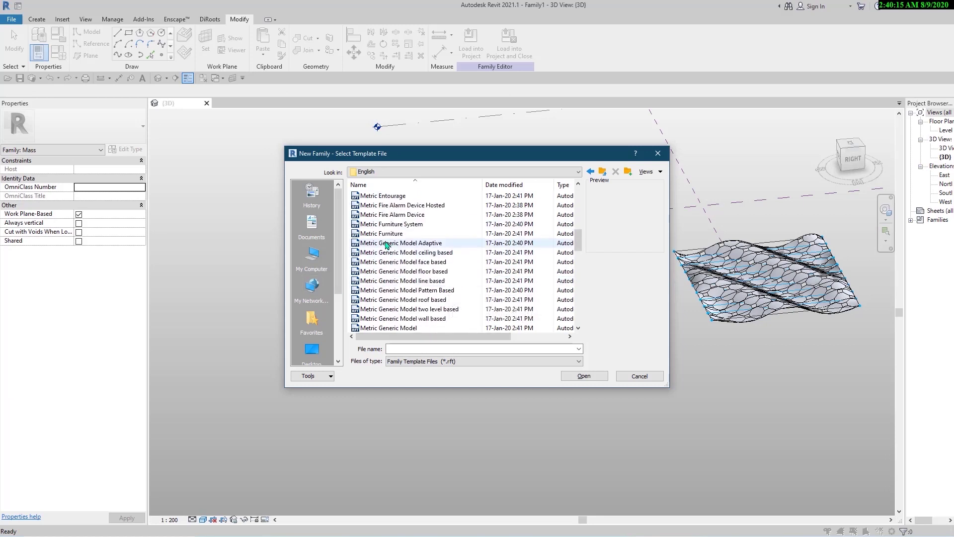
{"action": "left_click", "coordinate": [587, 377]}
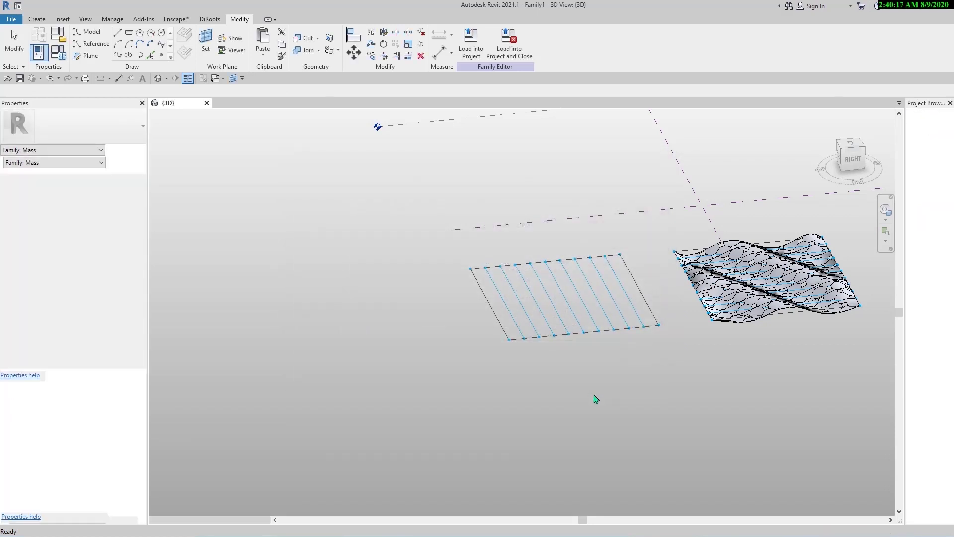
{"action": "middle_click_drag", "start_coordinate": [446, 391], "coordinate": [493, 375]}
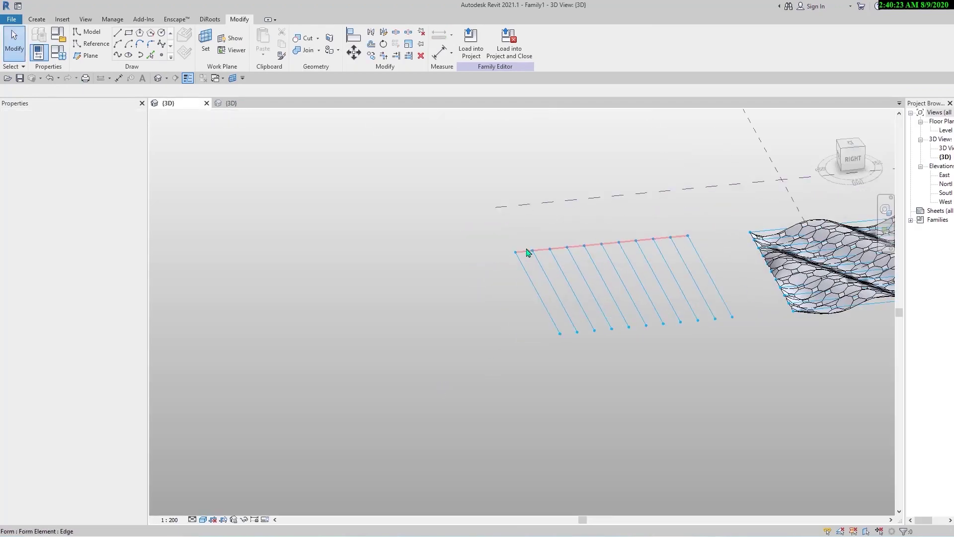
{"action": "scroll", "coordinate": [523, 251], "scroll_direction": "up", "scroll_amount": 4}
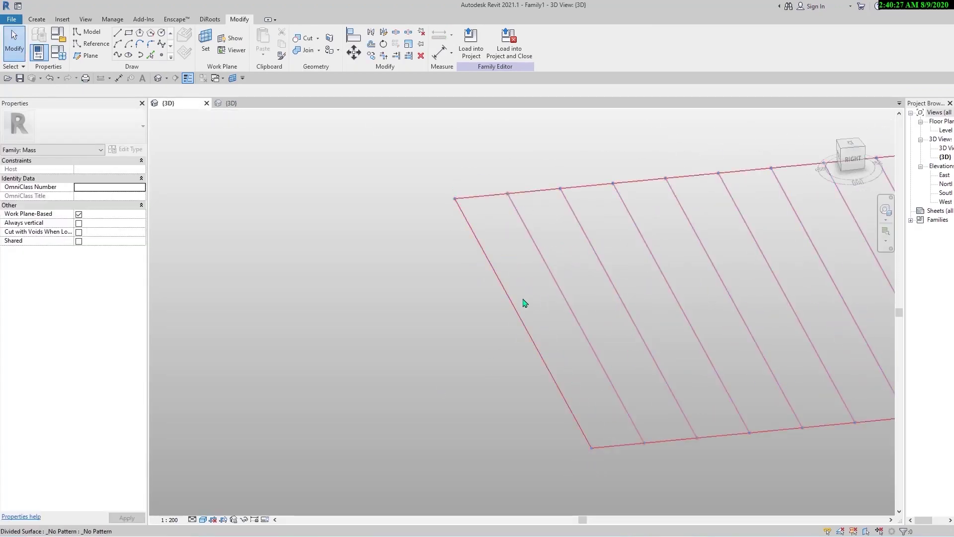
{"action": "middle_click_drag", "start_coordinate": [524, 302], "coordinate": [285, 304]}
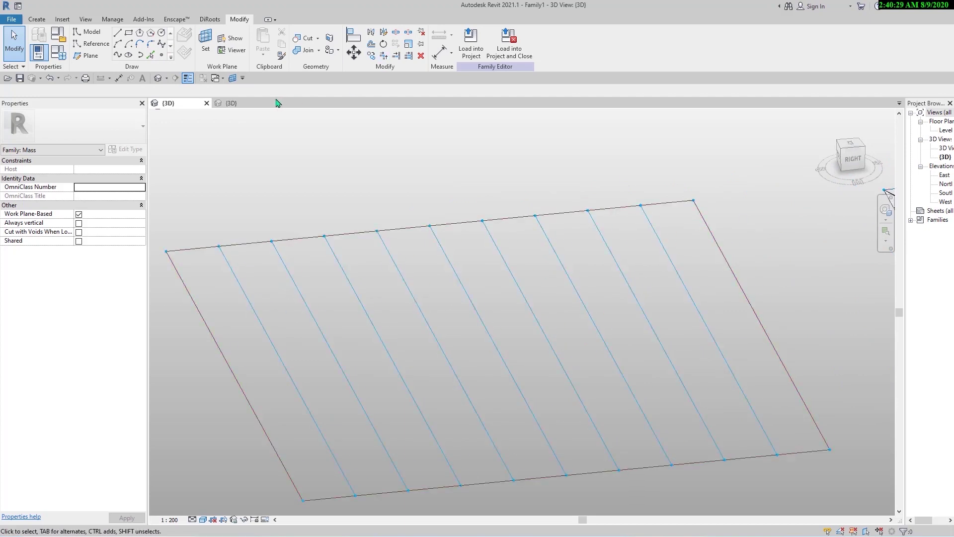
- Place reference points on the level in the new family's 3D view
{"action": "left_click", "coordinate": [237, 104]}
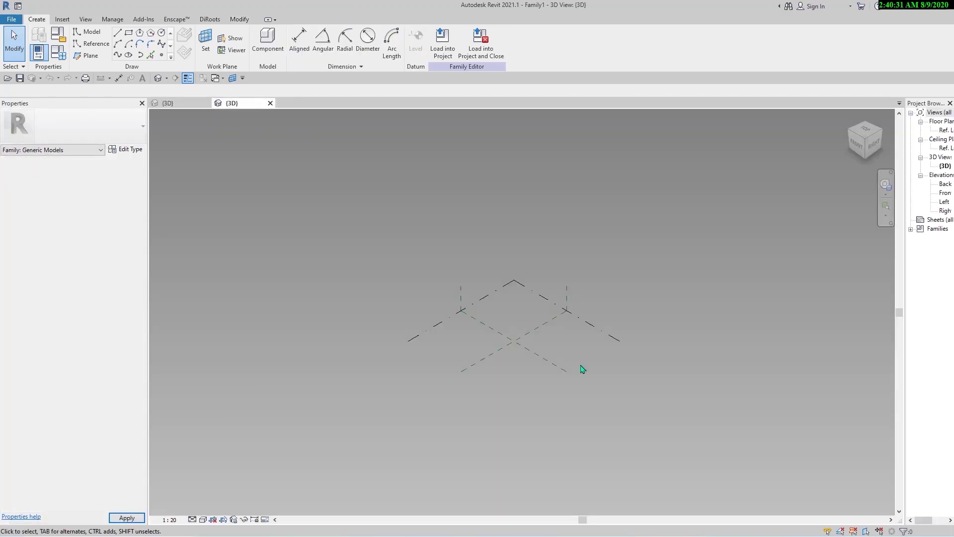
{"action": "middle_click_drag", "start_coordinate": [541, 404], "coordinate": [507, 356], "text": "shift"}
{"action": "scroll", "coordinate": [507, 356], "scroll_direction": "up", "scroll_amount": 2}
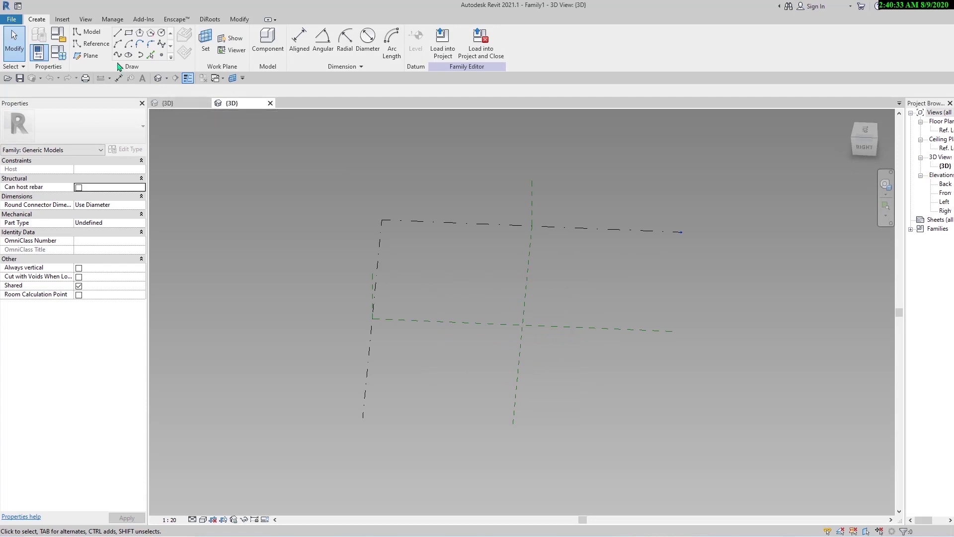
{"action": "left_click", "coordinate": [102, 48]}
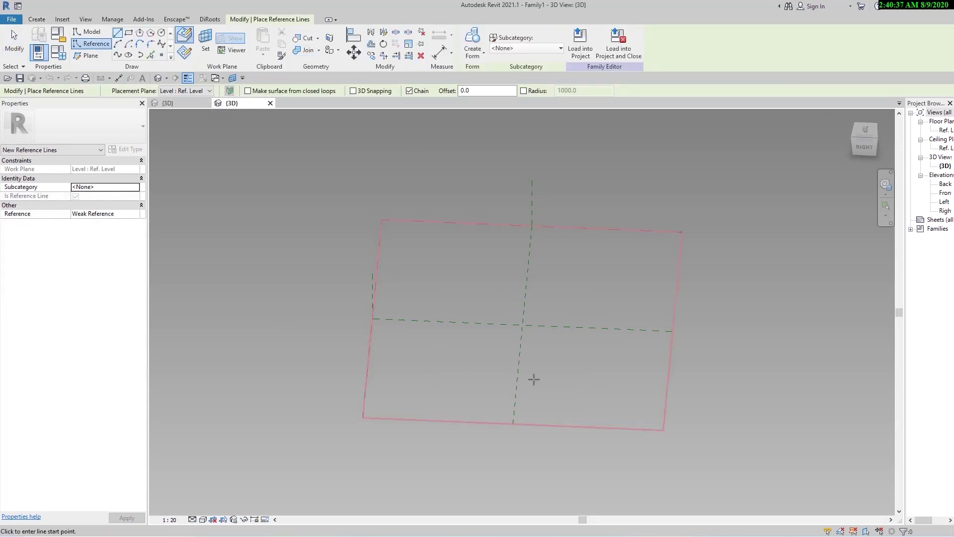
{"action": "scroll", "coordinate": [553, 339], "scroll_direction": "up", "scroll_amount": 2}
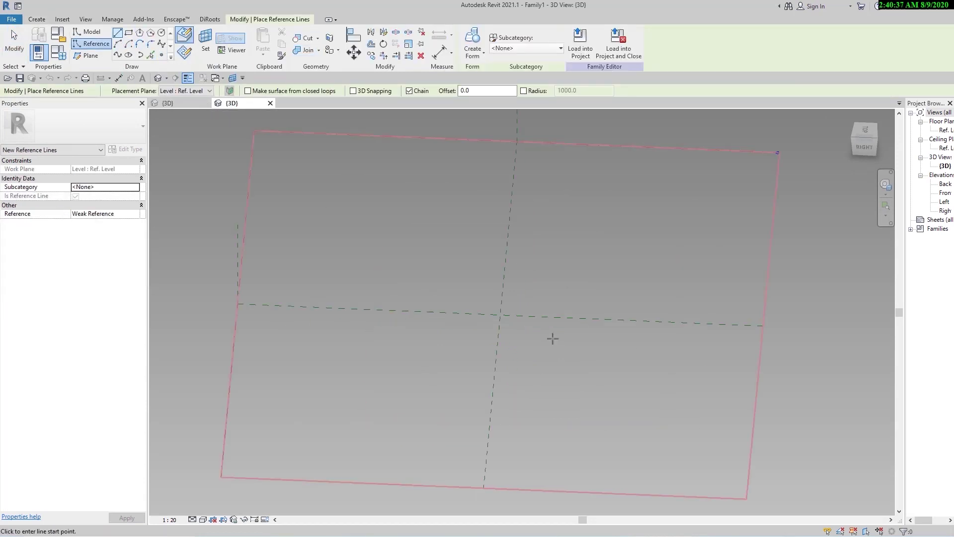
{"action": "left_click", "coordinate": [162, 55]}
{"action": "left_click", "coordinate": [480, 348]}
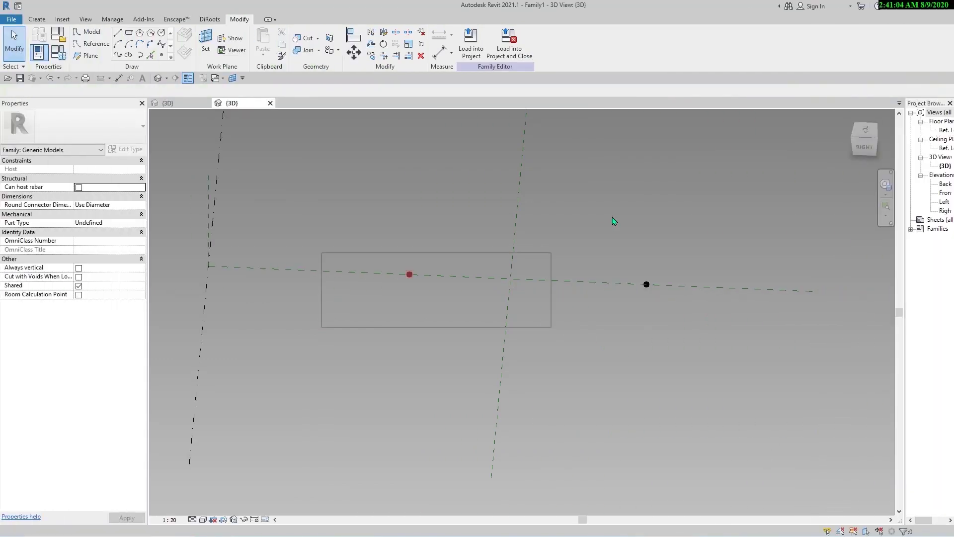
- Join the two reference points with a spline through points, then reselect both points
{"action": "left_click_drag", "start_coordinate": [615, 221], "coordinate": [696, 208]}
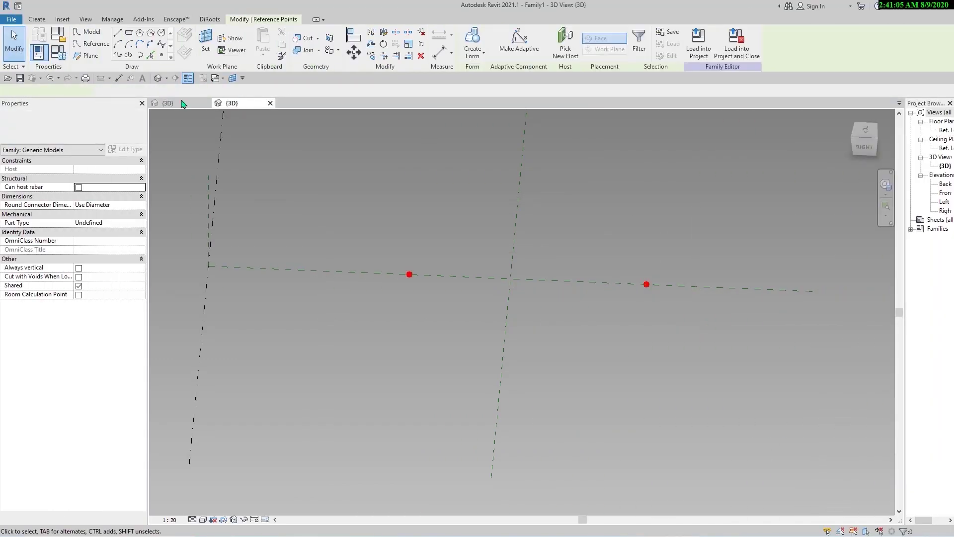
{"action": "left_click", "coordinate": [120, 56]}
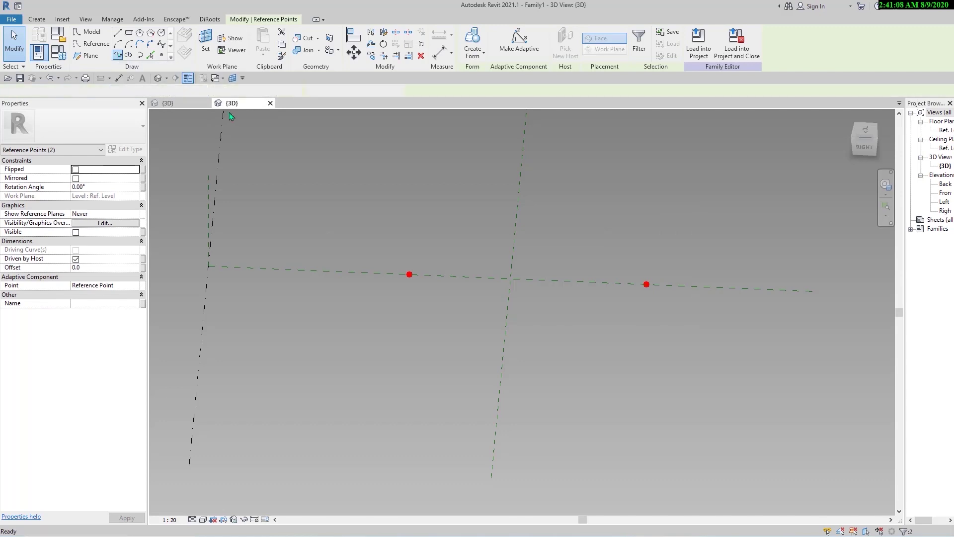
{"action": "left_click", "coordinate": [671, 377]}
{"action": "scroll", "coordinate": [526, 283], "scroll_direction": "up", "scroll_amount": 3}
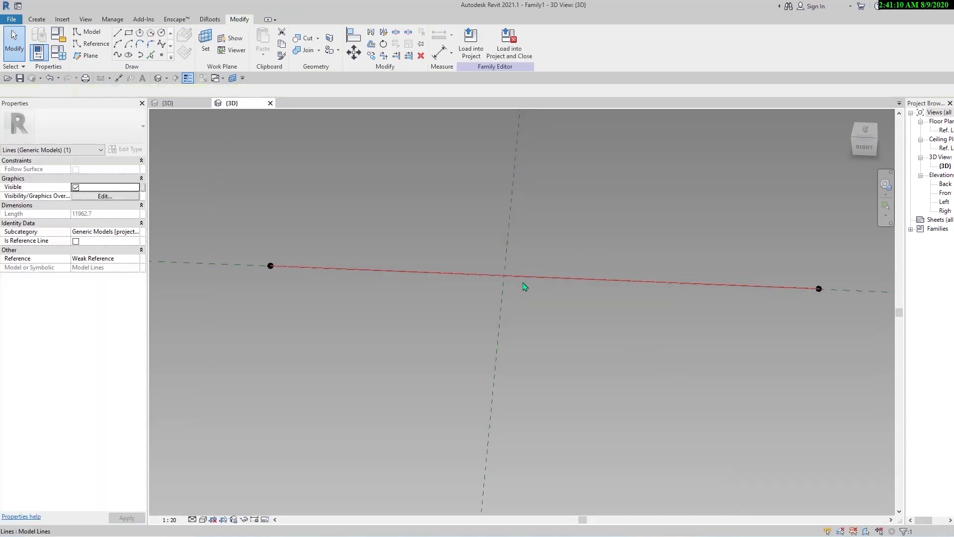
{"action": "scroll", "coordinate": [746, 358], "scroll_direction": "down", "scroll_amount": 3}
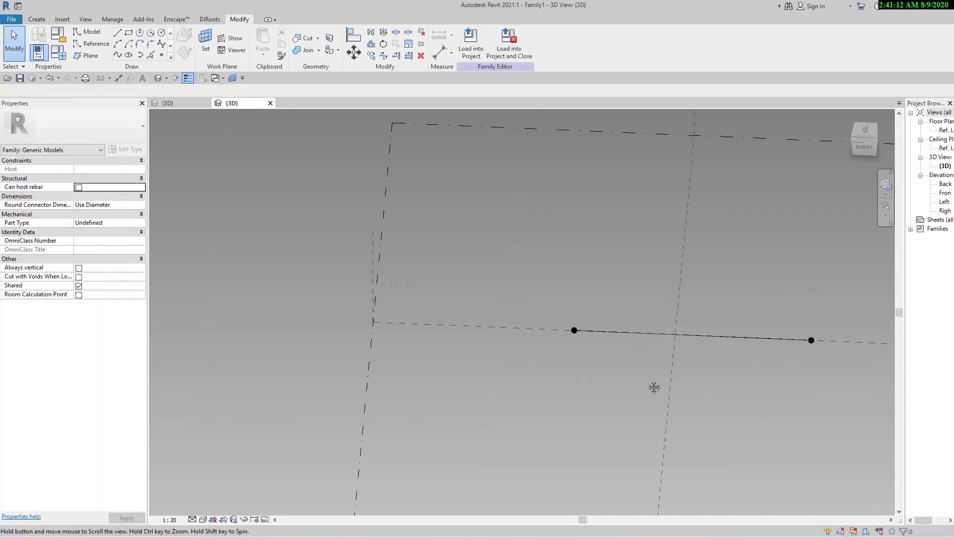
{"action": "middle_click_drag", "start_coordinate": [654, 385], "coordinate": [611, 326]}
{"action": "left_click", "coordinate": [619, 309]}
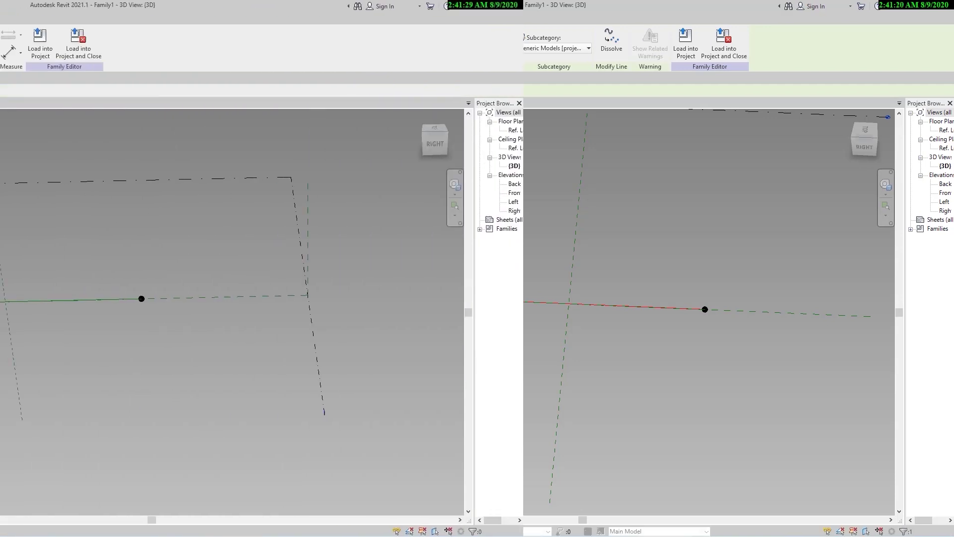
{"action": "left_click_drag", "start_coordinate": [542, 349], "coordinate": [610, 272], "text": "ctrl"}
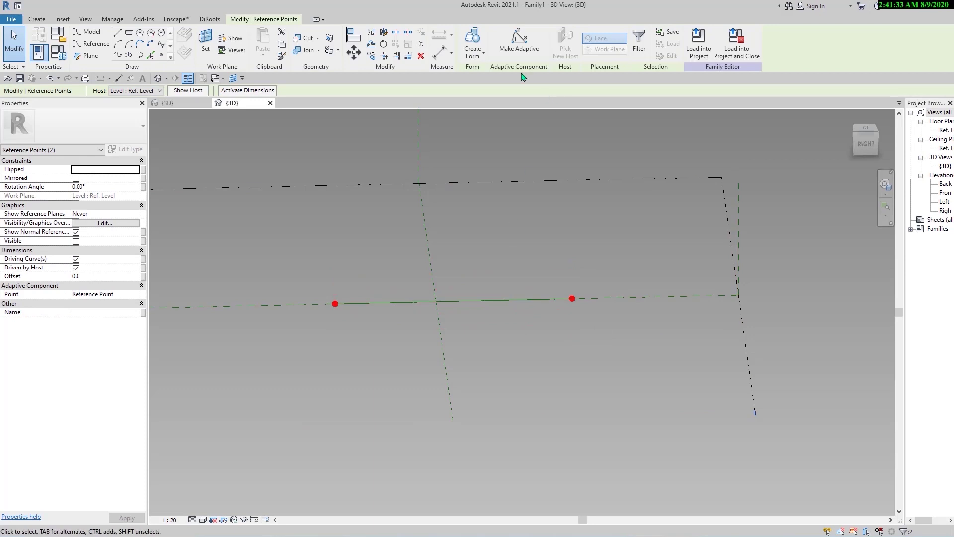
- Make both reference points adaptive placement points, numbered 1 and 2
{"action": "left_click", "coordinate": [520, 42]}
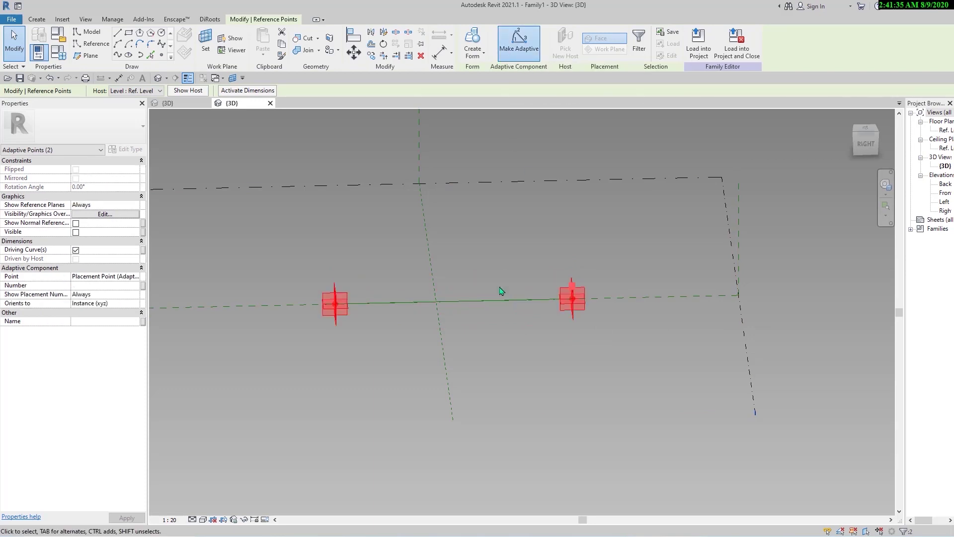
{"action": "key", "text": "Escape"}
{"action": "scroll", "coordinate": [349, 354], "scroll_direction": "up", "scroll_amount": 3}
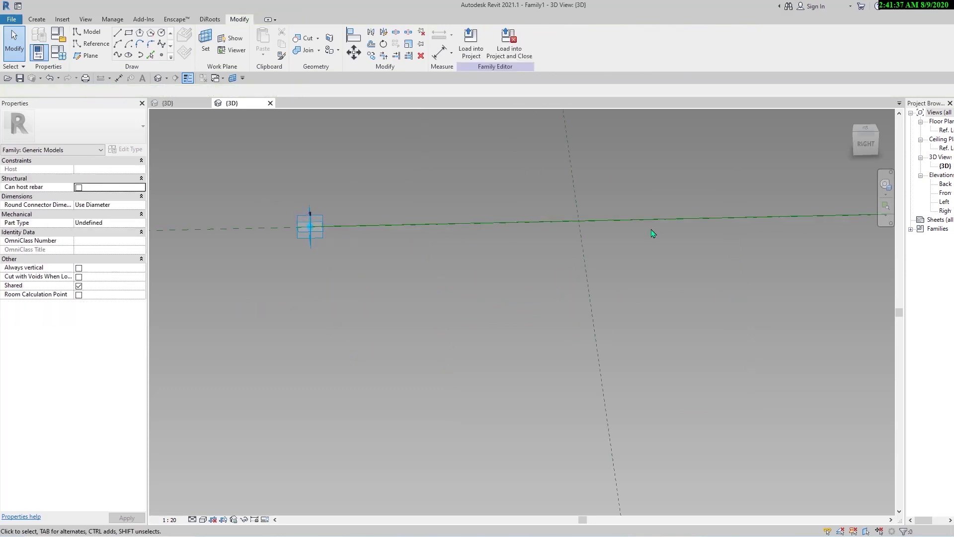
{"action": "middle_click_drag", "start_coordinate": [653, 233], "coordinate": [639, 288]}
{"action": "scroll", "coordinate": [737, 256], "scroll_direction": "down", "scroll_amount": 5}
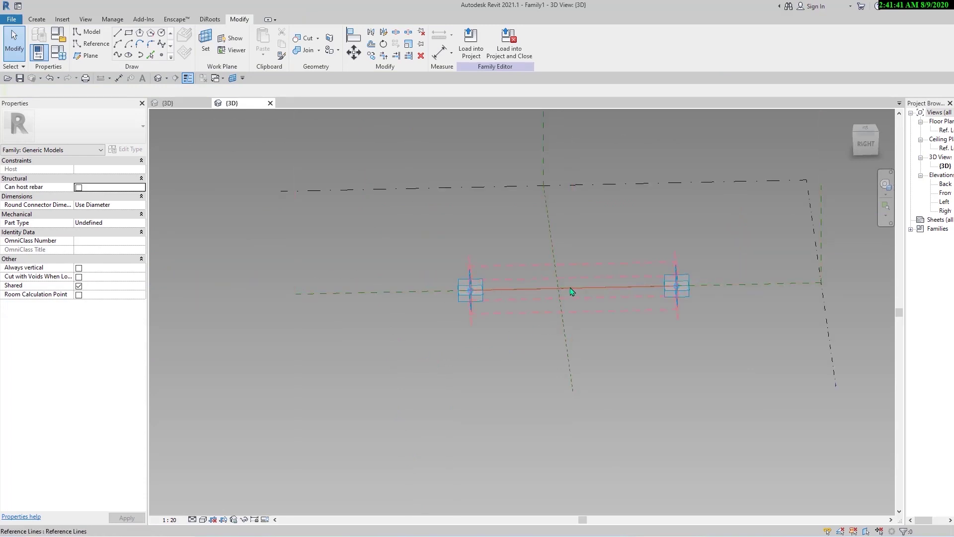
{"action": "scroll", "coordinate": [628, 335], "scroll_direction": "up", "scroll_amount": 2}
{"action": "middle_click_drag", "start_coordinate": [629, 334], "coordinate": [547, 384]}
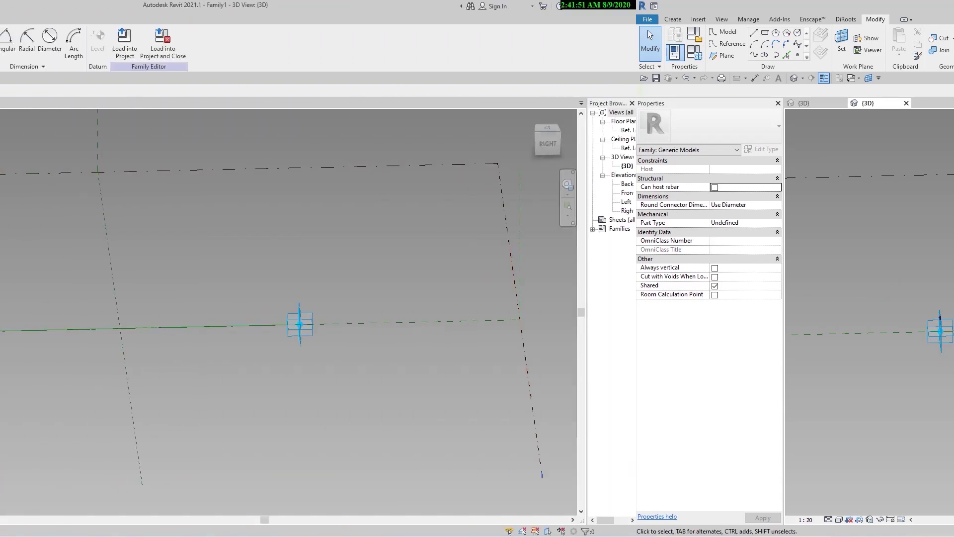
{"action": "scroll", "coordinate": [311, 348], "scroll_direction": "up", "scroll_amount": 2}
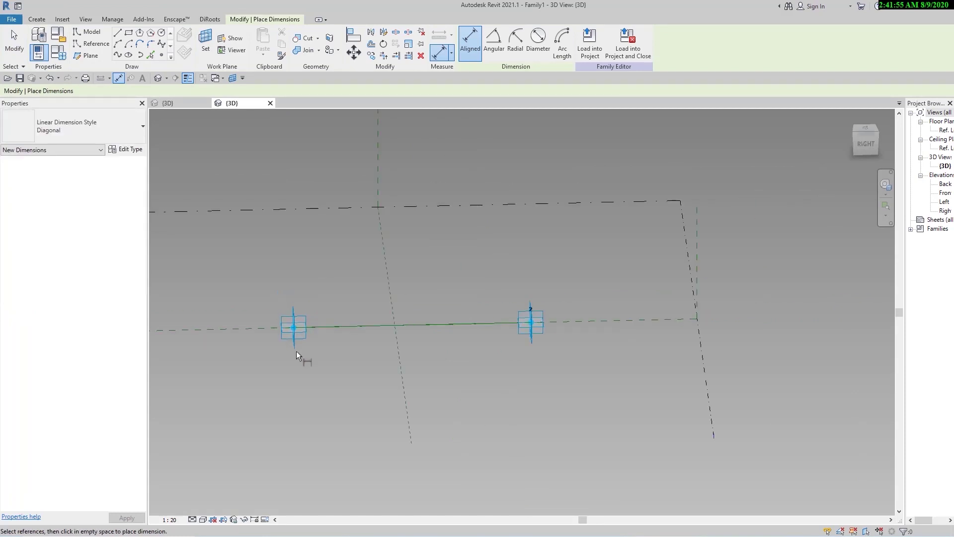
- Orbit to a near straight-on right view centred on adaptive point 1
{"action": "middle_click_drag", "start_coordinate": [296, 354], "coordinate": [324, 426], "text": "shift"}
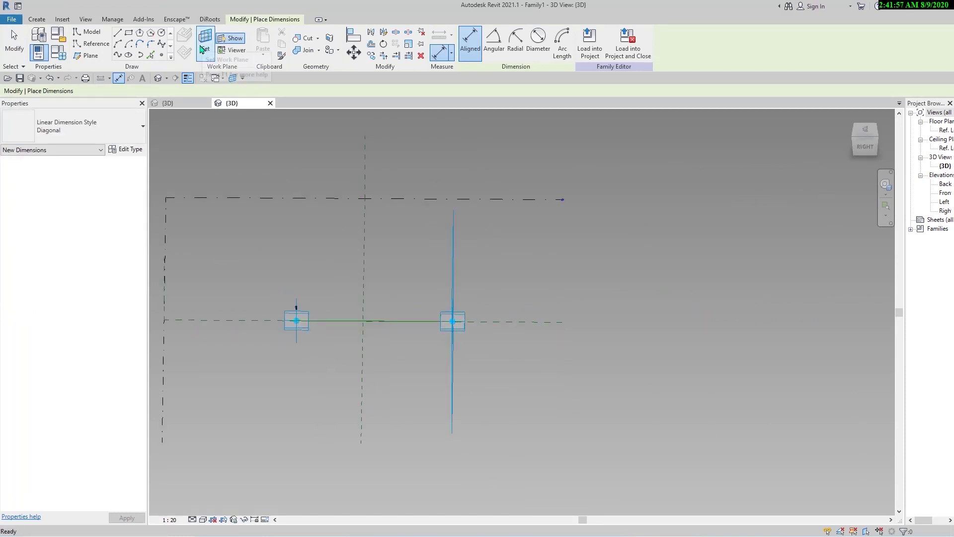
{"action": "key", "text": "Escape"}
{"action": "scroll", "coordinate": [303, 330], "scroll_direction": "up", "scroll_amount": 2}
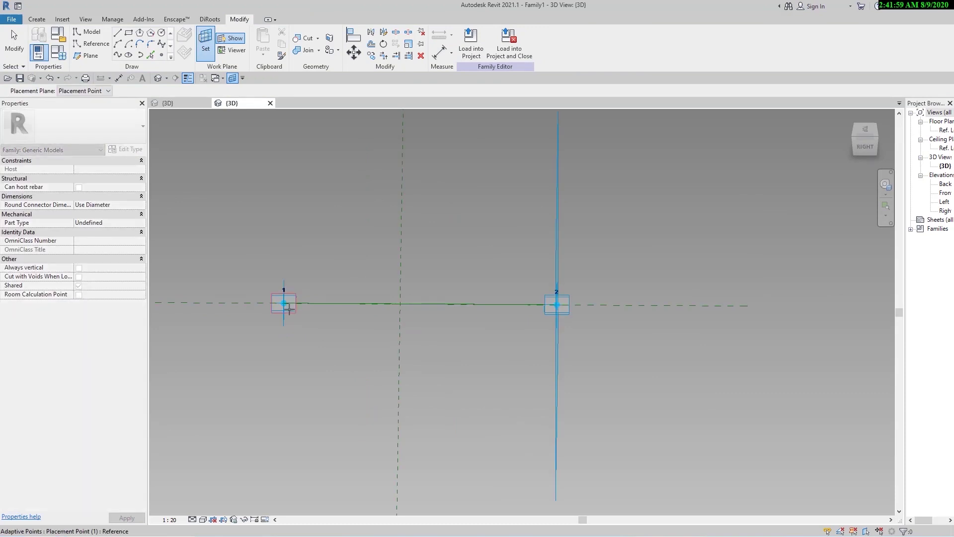
{"action": "middle_click_drag", "start_coordinate": [330, 326], "coordinate": [309, 294]}
{"action": "scroll", "coordinate": [241, 196], "scroll_direction": "up", "scroll_amount": 3}
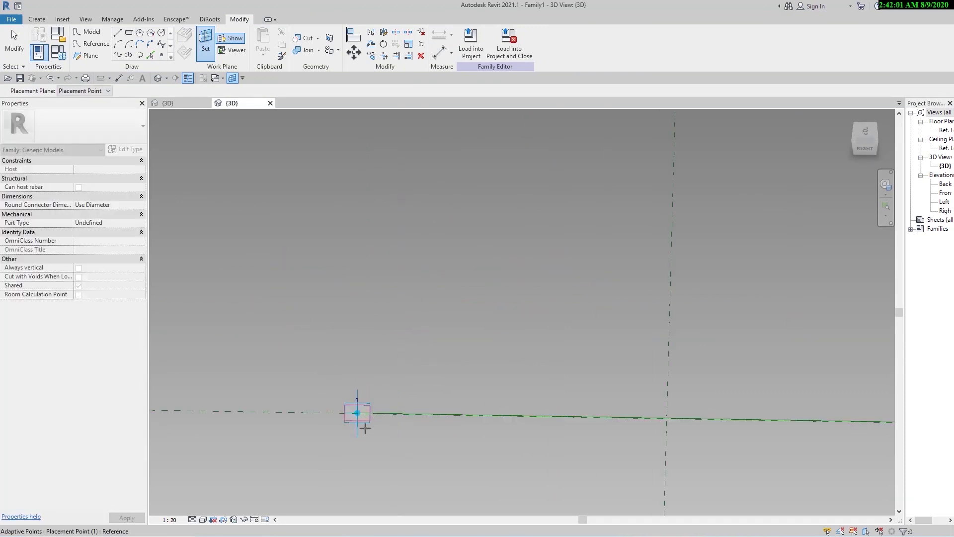
- Add an aligned dimension from adaptive point 1 to point 2, placed below them
{"action": "key", "text": "d"}
{"action": "key", "text": "i"}
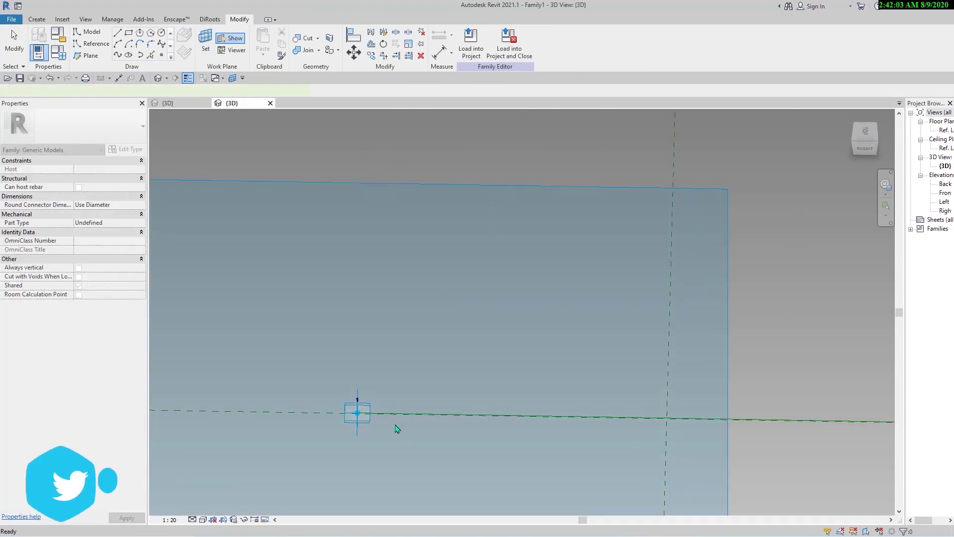
{"action": "middle_click_drag", "start_coordinate": [491, 419], "coordinate": [442, 368]}
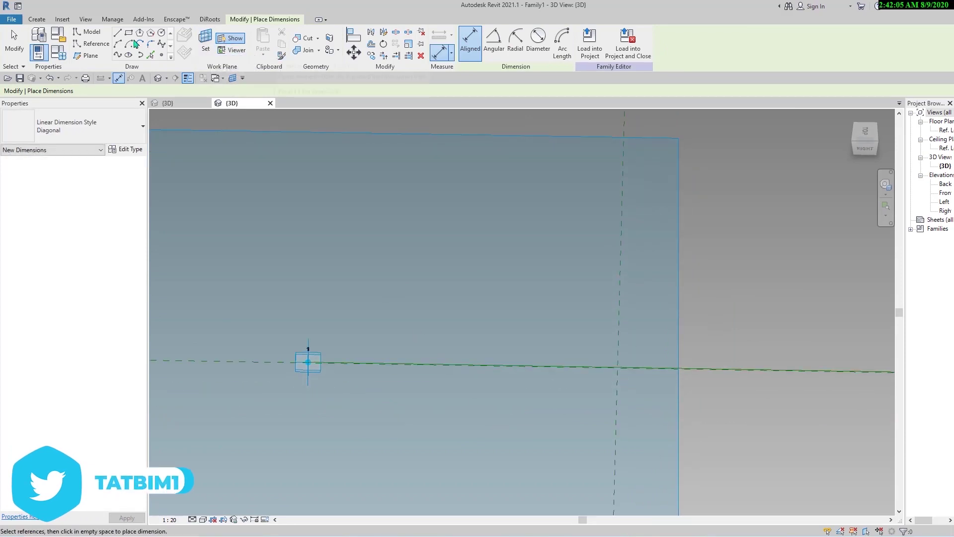
{"action": "left_click", "coordinate": [37, 19]}
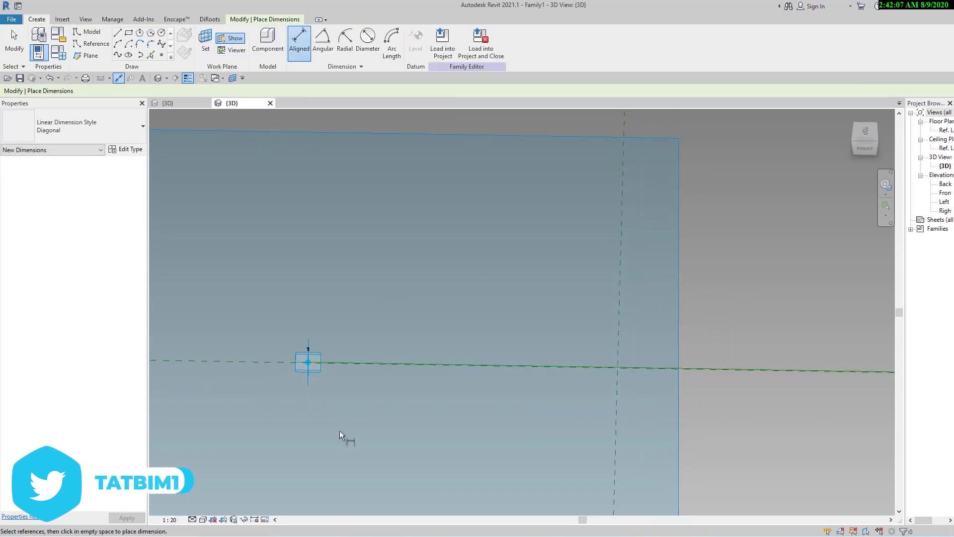
{"action": "left_click", "coordinate": [308, 381]}
{"action": "scroll", "coordinate": [327, 401], "scroll_direction": "down", "scroll_amount": 2}
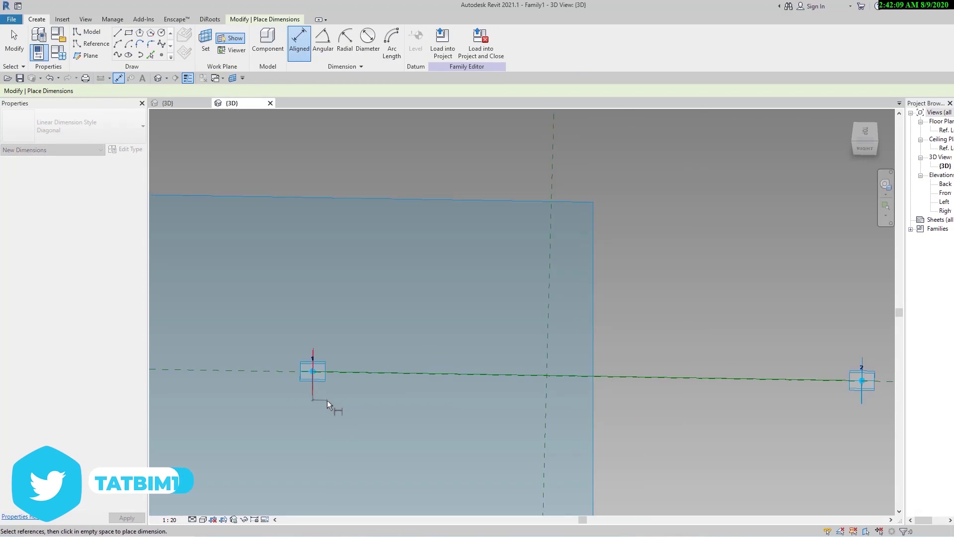
{"action": "scroll", "coordinate": [326, 401], "scroll_direction": "up", "scroll_amount": 4}
{"action": "scroll", "coordinate": [326, 398], "scroll_direction": "down", "scroll_amount": 3}
{"action": "middle_click_drag", "start_coordinate": [572, 410], "coordinate": [435, 390]}
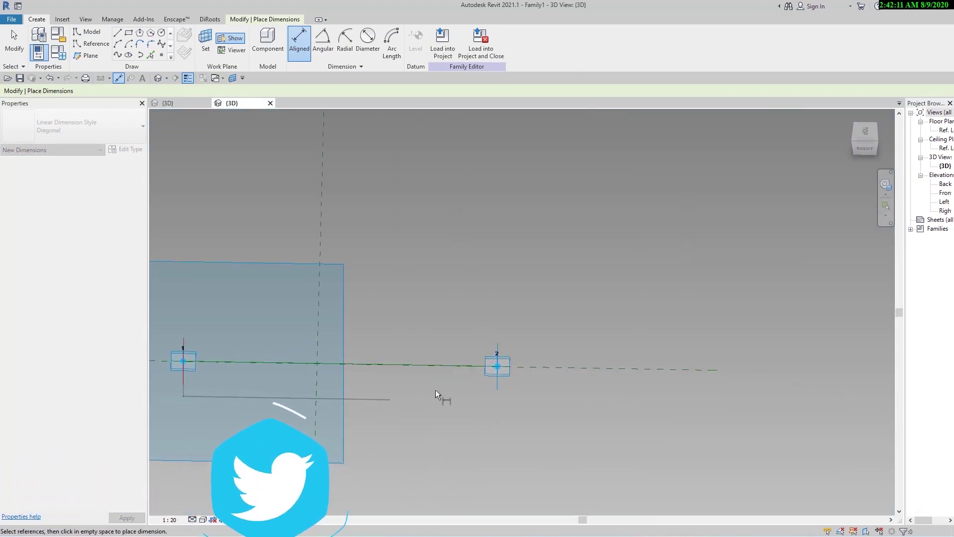
{"action": "scroll", "coordinate": [457, 390], "scroll_direction": "up", "scroll_amount": 2}
{"action": "left_click", "coordinate": [544, 372]}
{"action": "scroll", "coordinate": [411, 383], "scroll_direction": "down", "scroll_amount": 2}
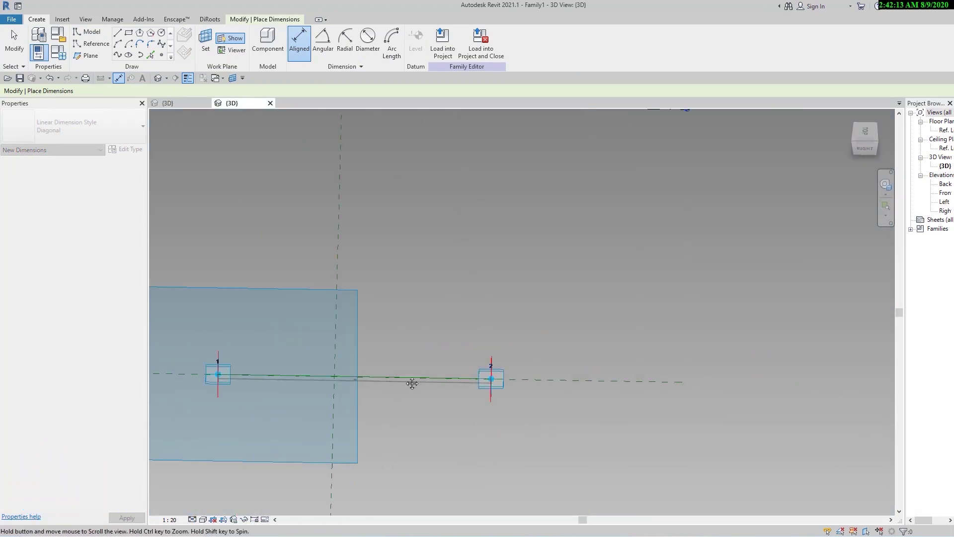
{"action": "scroll", "coordinate": [408, 373], "scroll_direction": "up", "scroll_amount": 3}
{"action": "left_click", "coordinate": [417, 405]}
- Set length units to meters, rounded to 2 decimal places, with the m symbol
{"action": "key", "text": "Escape"}
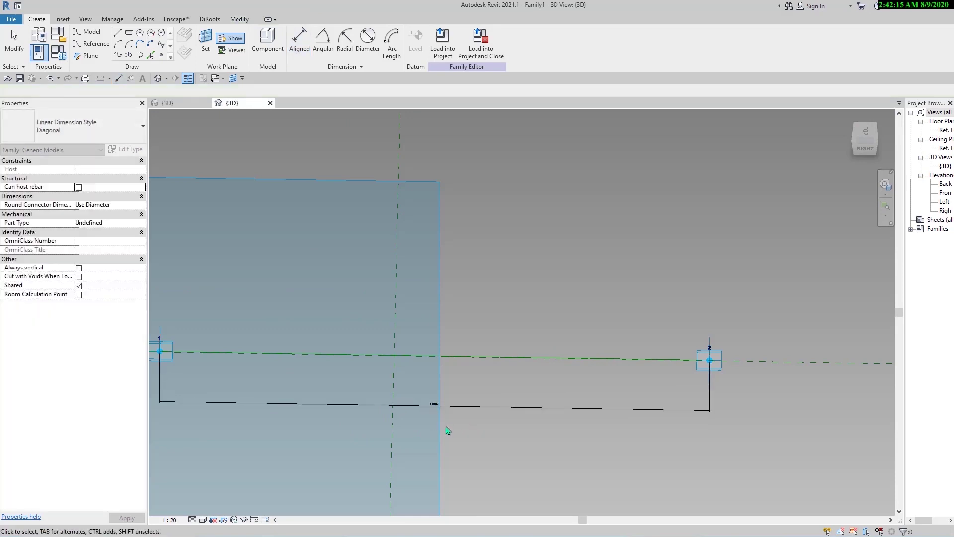
{"action": "key", "text": "u"}
{"action": "key", "text": "n"}
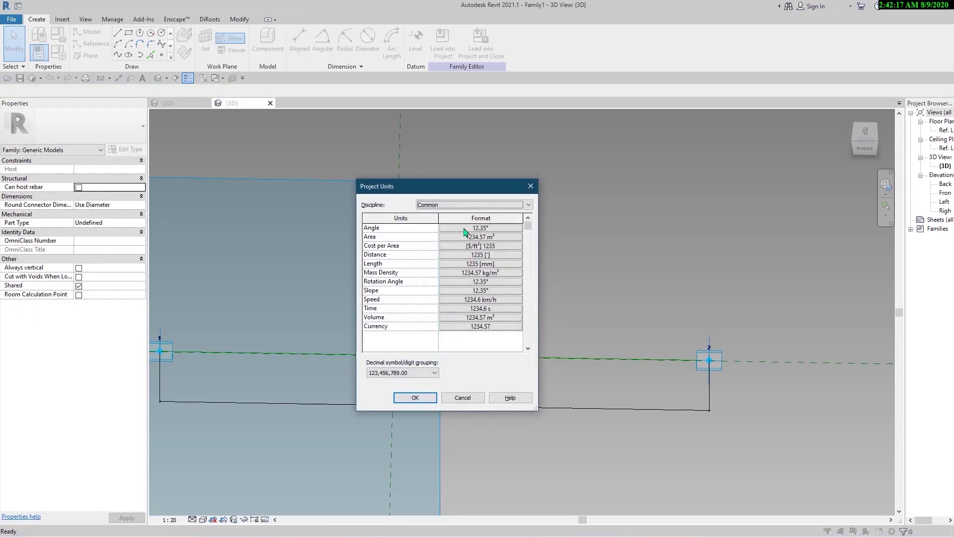
{"action": "left_click", "coordinate": [458, 263]}
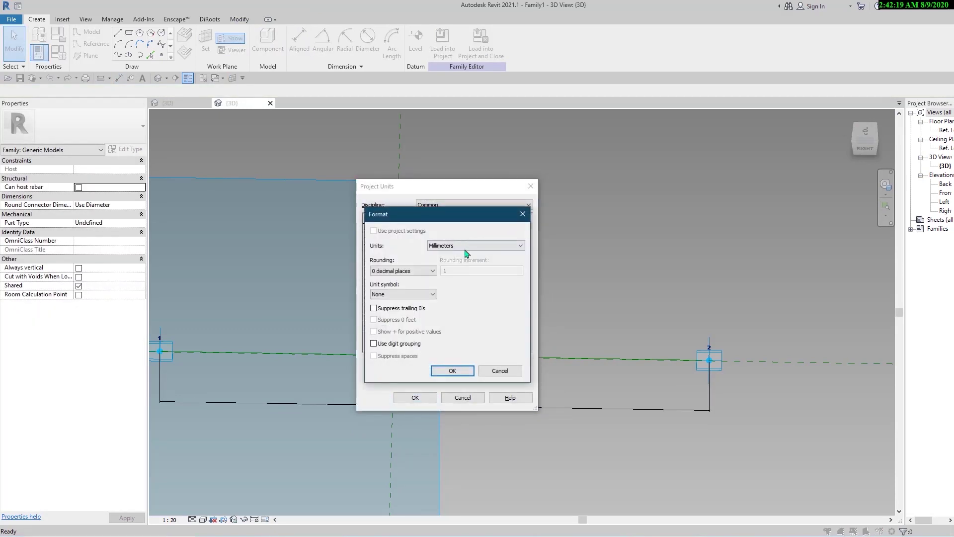
{"action": "left_click", "coordinate": [465, 245]}
{"action": "left_click", "coordinate": [451, 281]}
{"action": "left_click", "coordinate": [403, 271]}
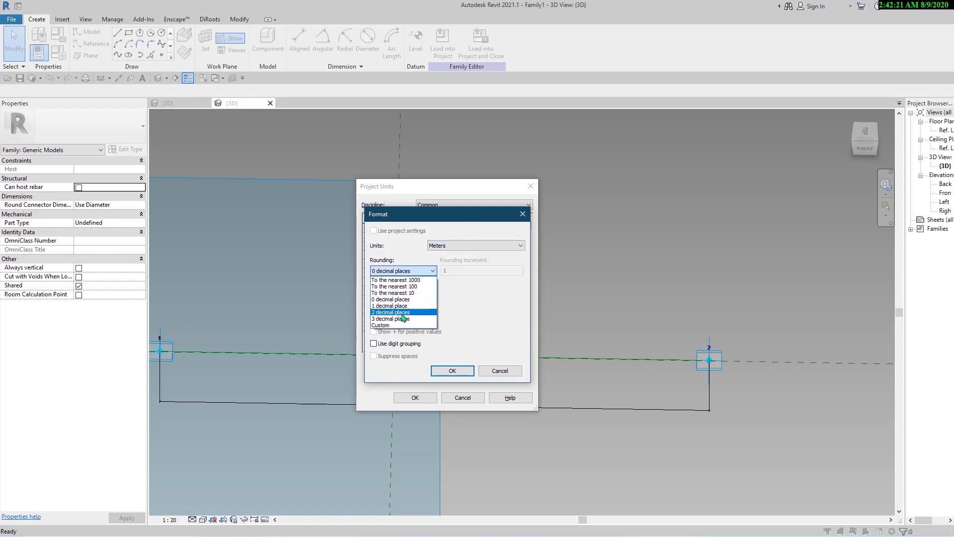
{"action": "left_click", "coordinate": [403, 312]}
{"action": "left_click", "coordinate": [403, 294]}
{"action": "left_click", "coordinate": [388, 313]}
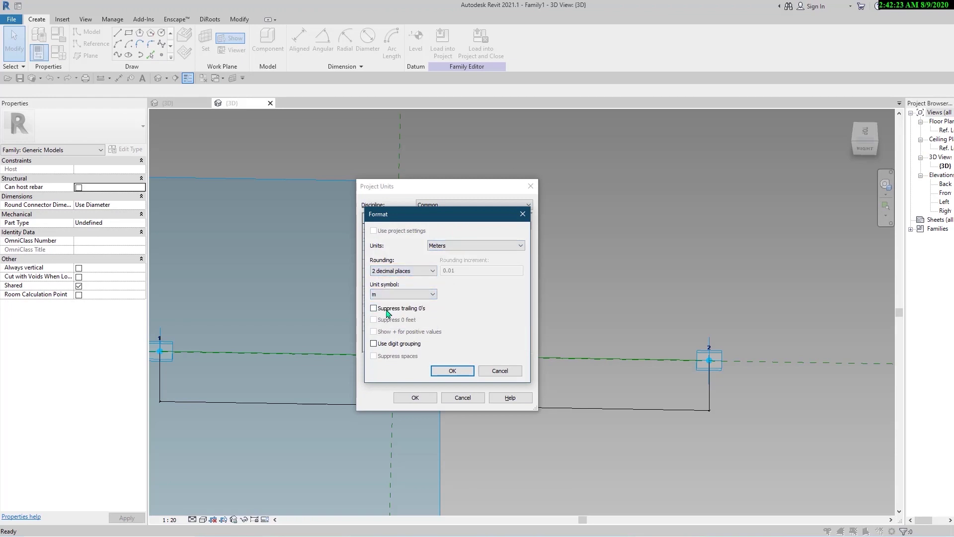
{"action": "left_click", "coordinate": [450, 372]}
{"action": "left_click", "coordinate": [415, 398]}
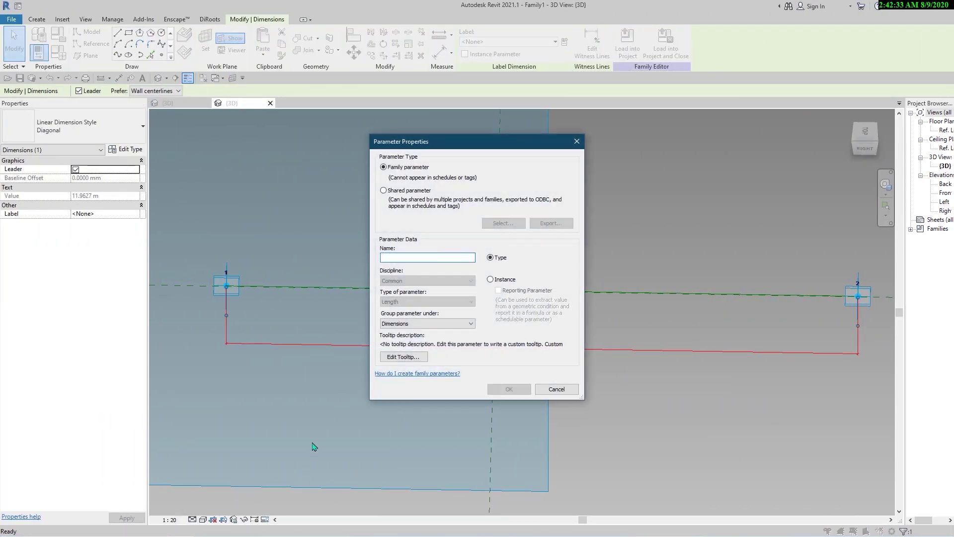
- Name the new parameter 'Length' and make it an instance parameter
{"action": "type", "text": "Lenght"}
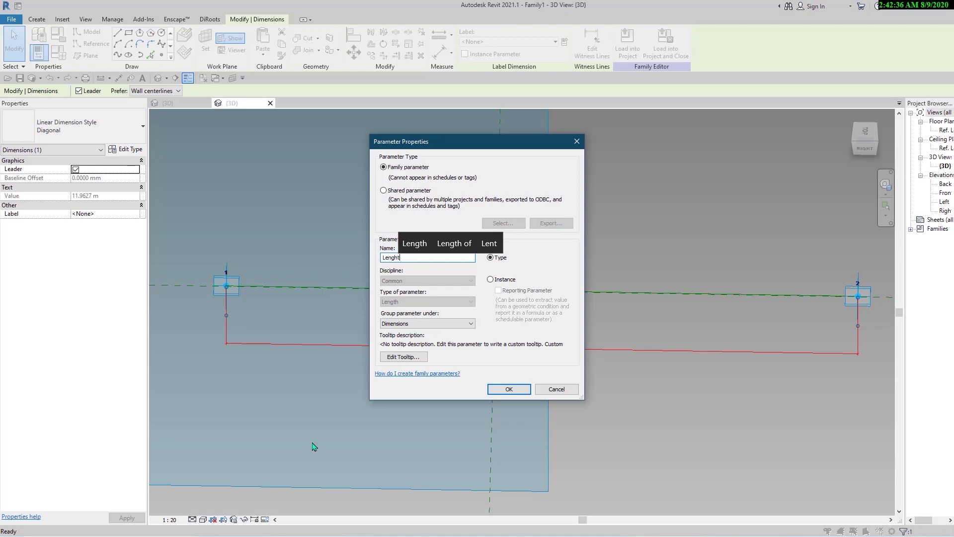
{"action": "key", "text": "BackSpace"}
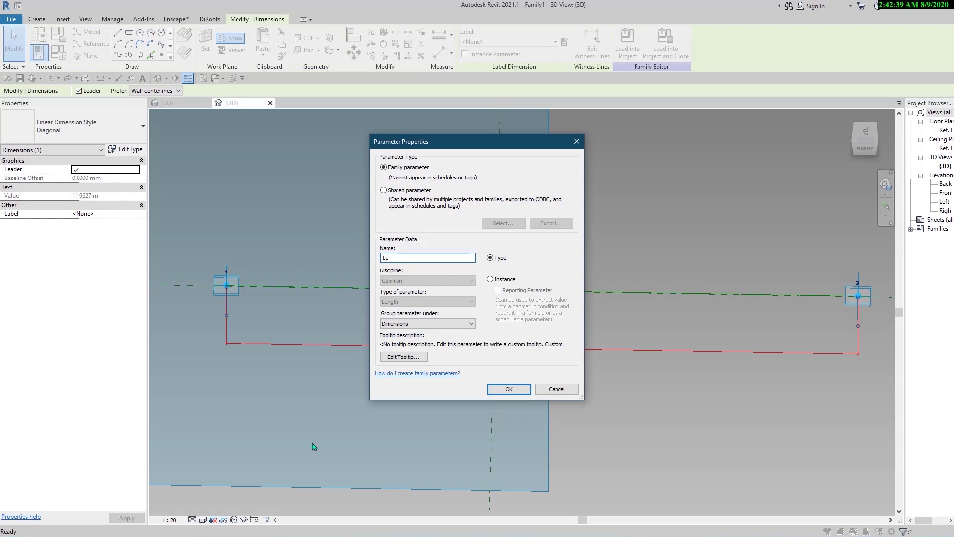
{"action": "type", "text": "gth"}
{"action": "left_click", "coordinate": [508, 282]}
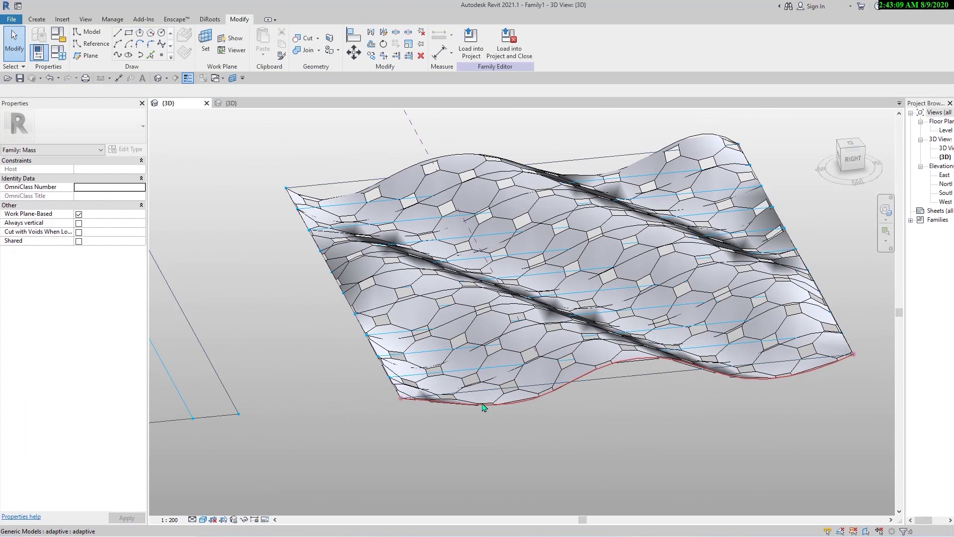
- Inspect the octagon surface's adaptive component (Factor 0.1, Angle 45°), then return to the adaptive family
{"action": "scroll", "coordinate": [640, 373], "scroll_direction": "up", "scroll_amount": 3}
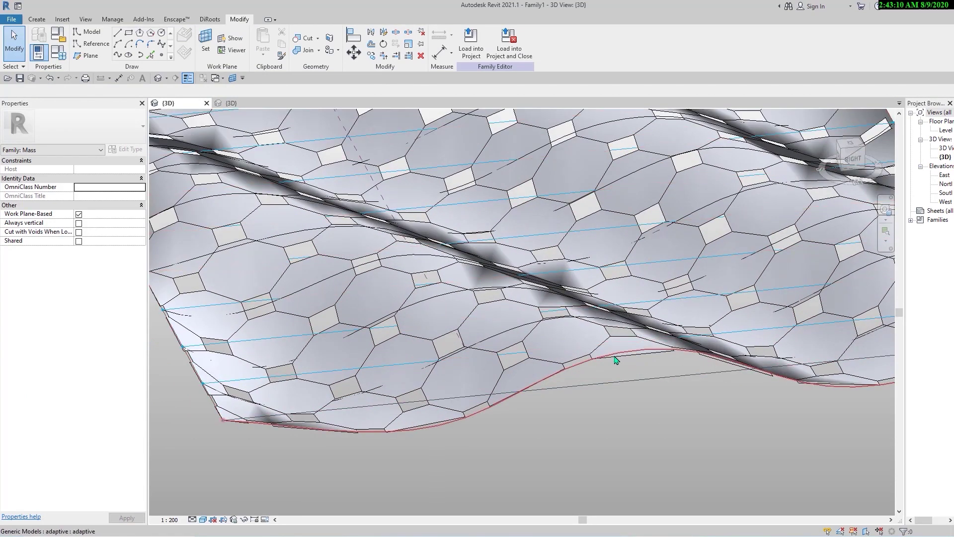
{"action": "left_click", "coordinate": [651, 364]}
{"action": "left_click", "coordinate": [641, 347]}
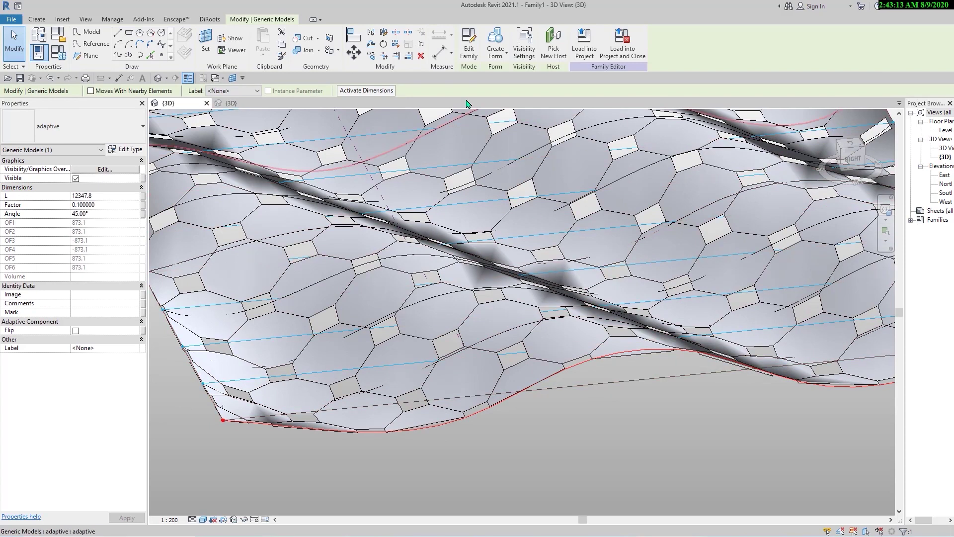
{"action": "scroll", "coordinate": [537, 250], "scroll_direction": "down", "scroll_amount": 4}
{"action": "scroll", "coordinate": [495, 311], "scroll_direction": "up", "scroll_amount": 5}
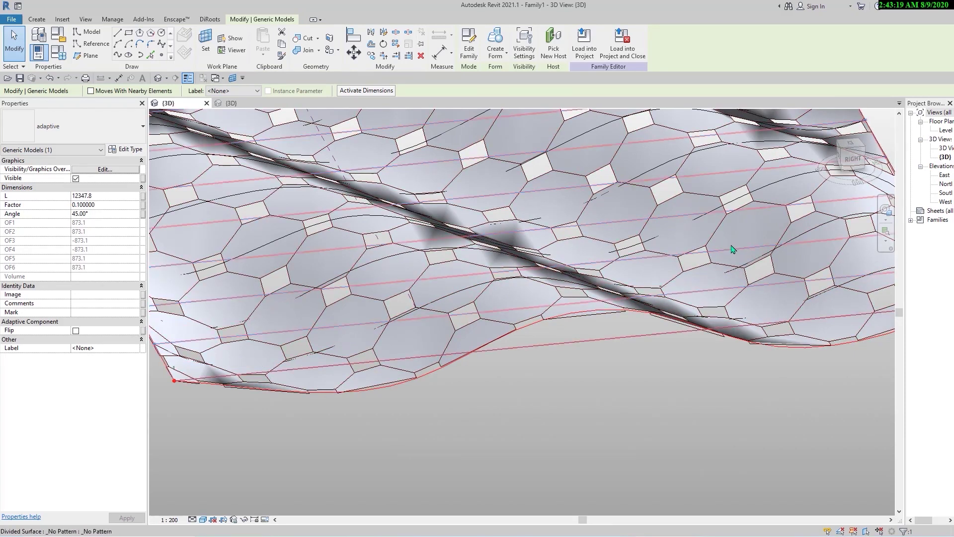
{"action": "scroll", "coordinate": [539, 270], "scroll_direction": "up", "scroll_amount": 3}
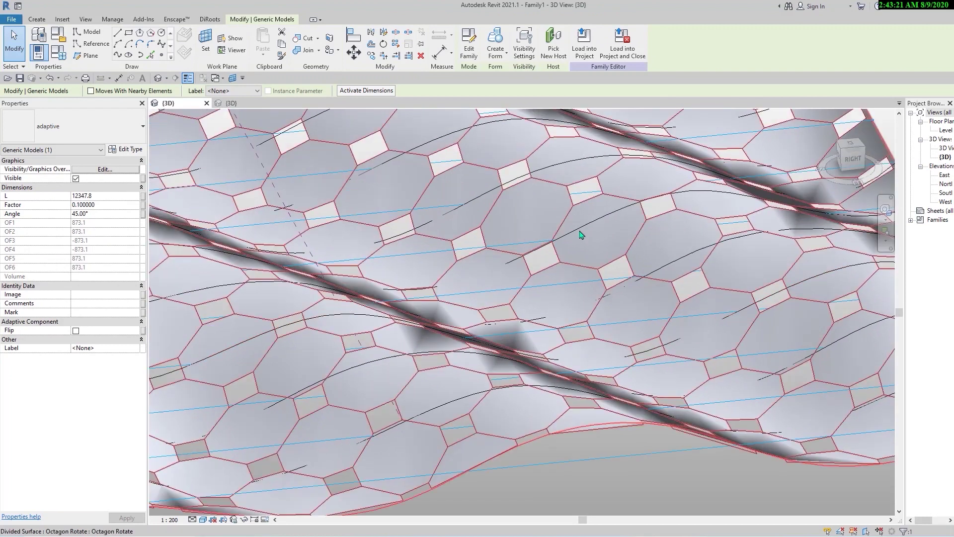
{"action": "scroll", "coordinate": [582, 235], "scroll_direction": "down", "scroll_amount": 4}
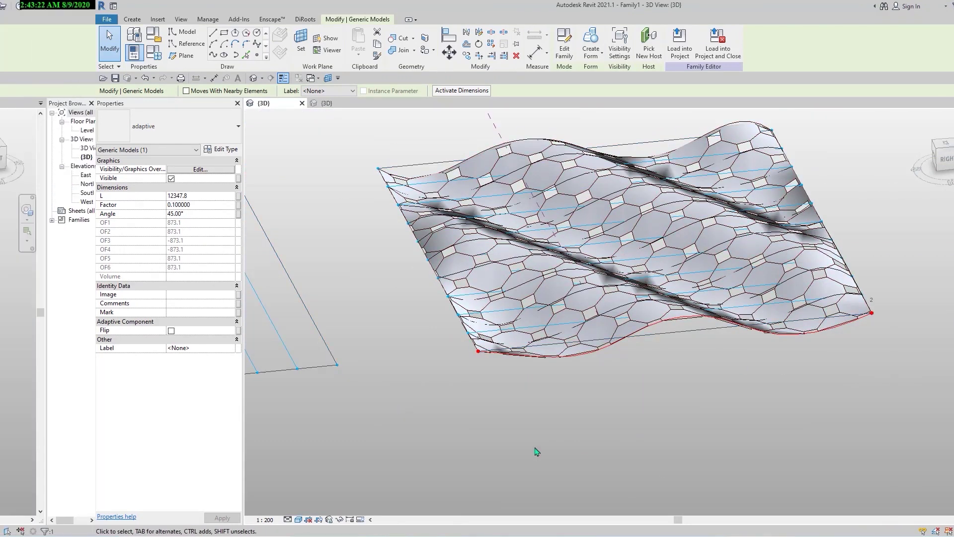
{"action": "scroll", "coordinate": [537, 451], "scroll_direction": "down", "scroll_amount": 3}
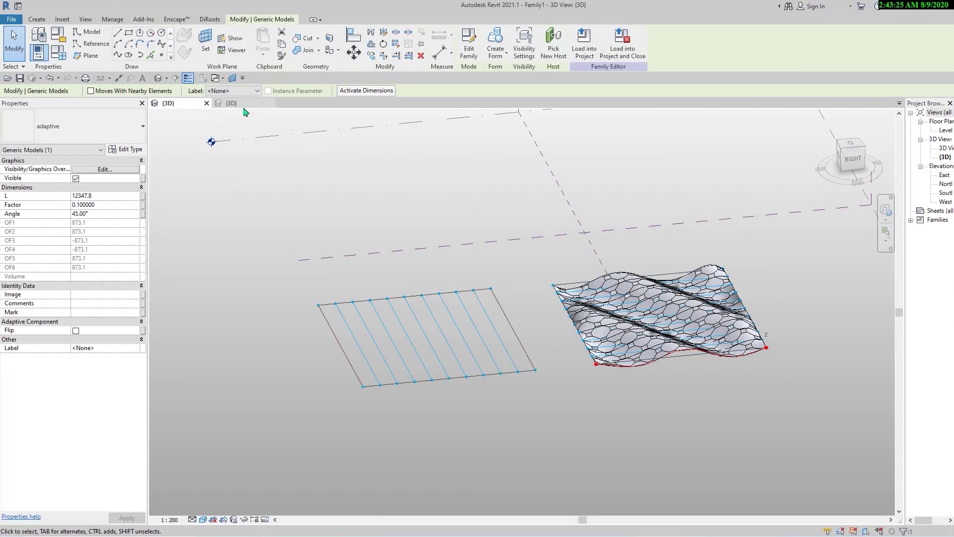
{"action": "left_click", "coordinate": [234, 103]}
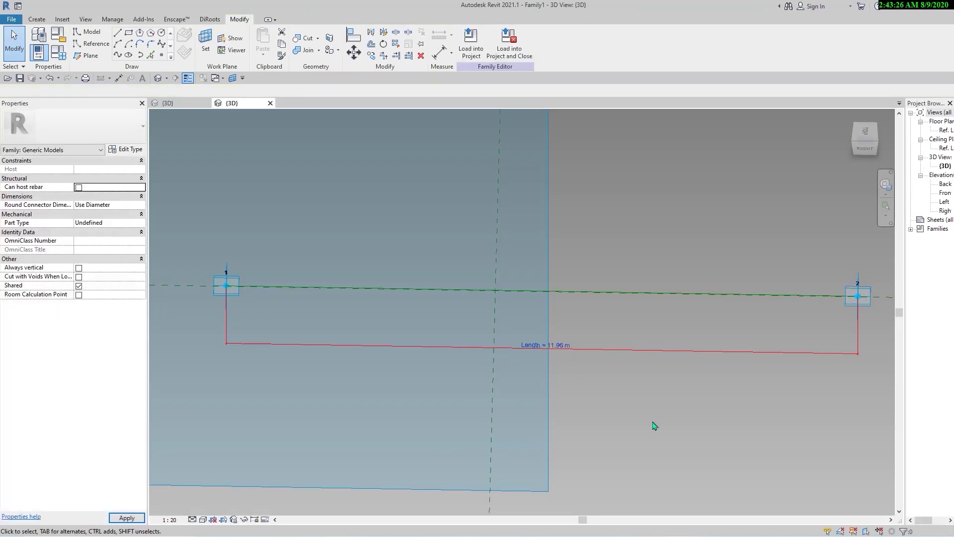
- Zoom out to see adaptive points 1 and 2 with the Length dimension between them
{"action": "scroll", "coordinate": [430, 298], "scroll_direction": "down", "scroll_amount": 2}
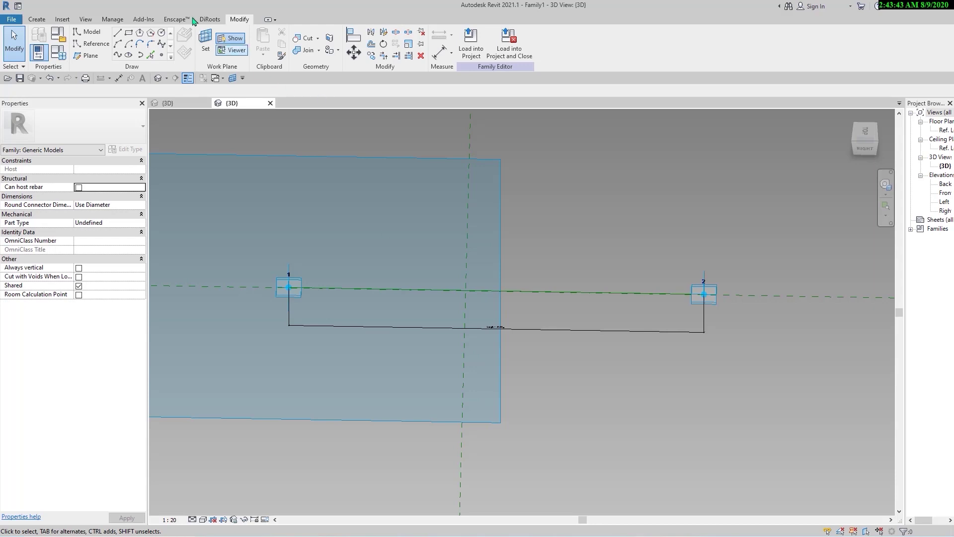
- Draw a reference spline through four points from adaptive point 1 to adaptive point 2
{"action": "left_click", "coordinate": [111, 44]}
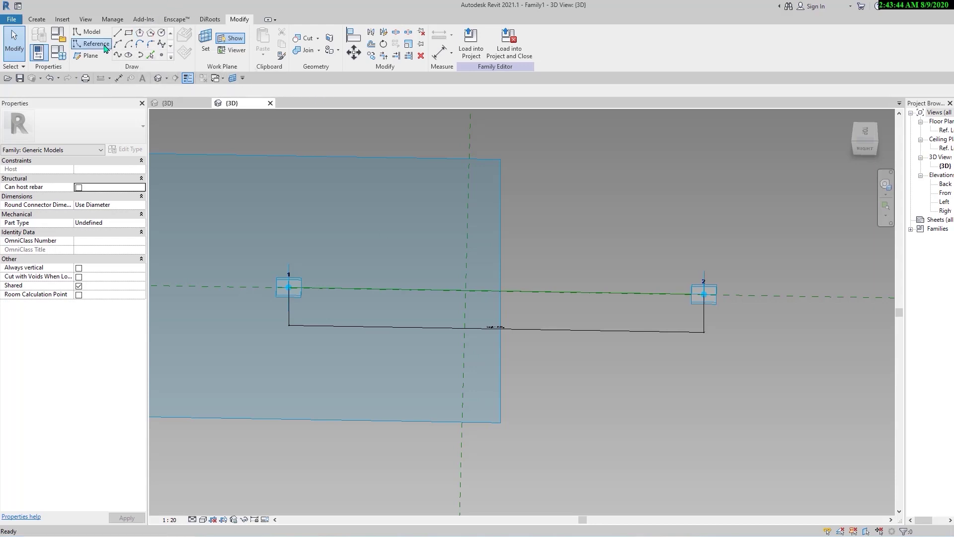
{"action": "left_click", "coordinate": [163, 56]}
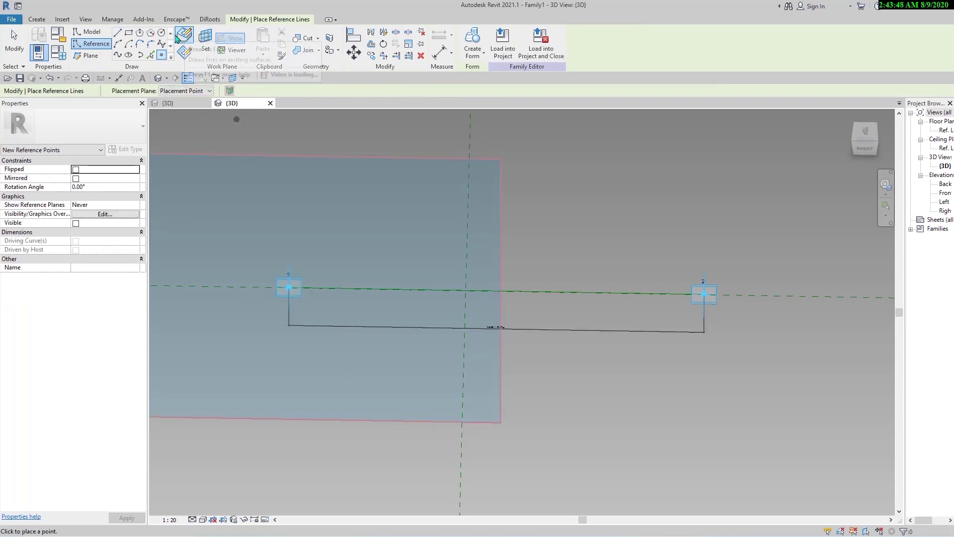
{"action": "scroll", "coordinate": [299, 277], "scroll_direction": "up", "scroll_amount": 2}
{"action": "left_click", "coordinate": [340, 286]}
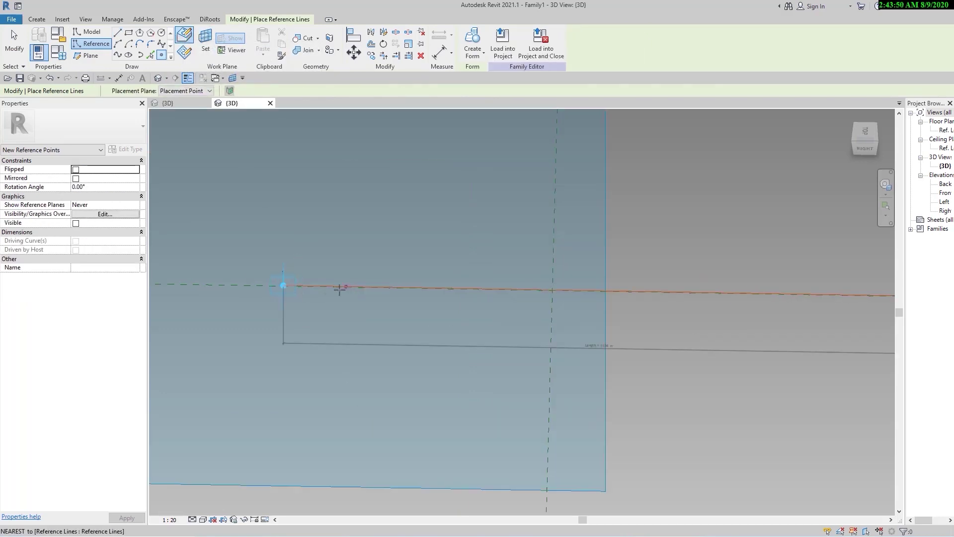
{"action": "left_click", "coordinate": [436, 289]}
{"action": "left_click", "coordinate": [640, 291]}
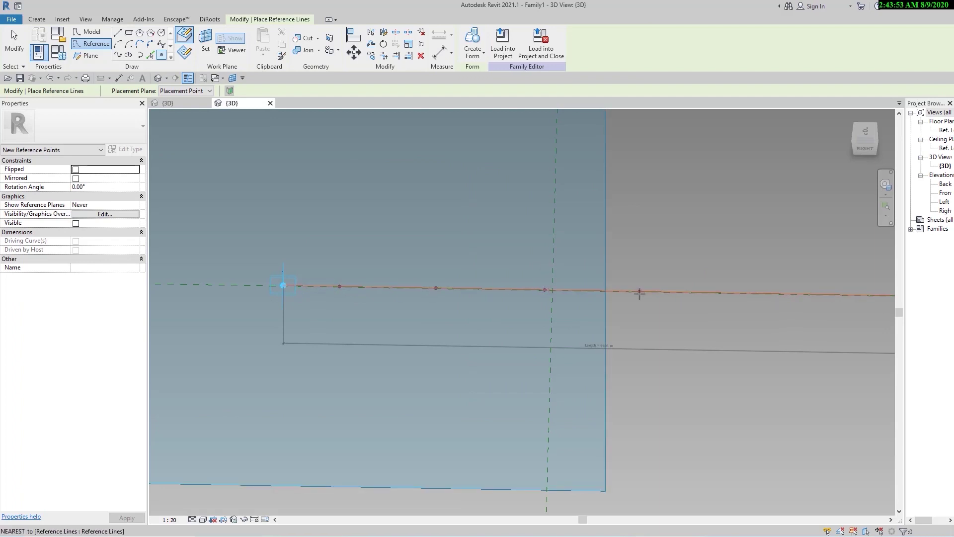
{"action": "left_click", "coordinate": [845, 295]}
{"action": "key", "text": "Escape"}
{"action": "key", "text": "Escape"}
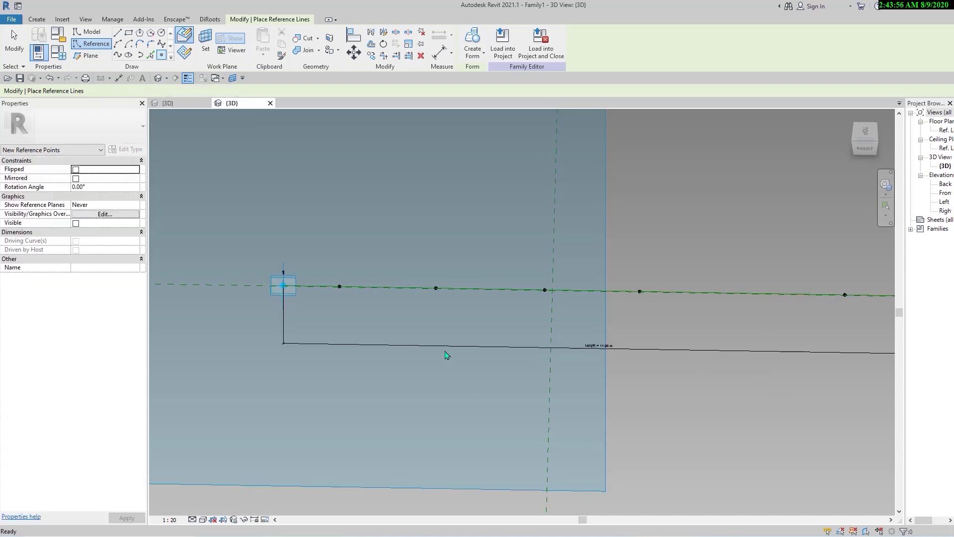
{"action": "scroll", "coordinate": [508, 380], "scroll_direction": "down", "scroll_amount": 3}
{"action": "middle_click_drag", "start_coordinate": [615, 392], "coordinate": [549, 375]}
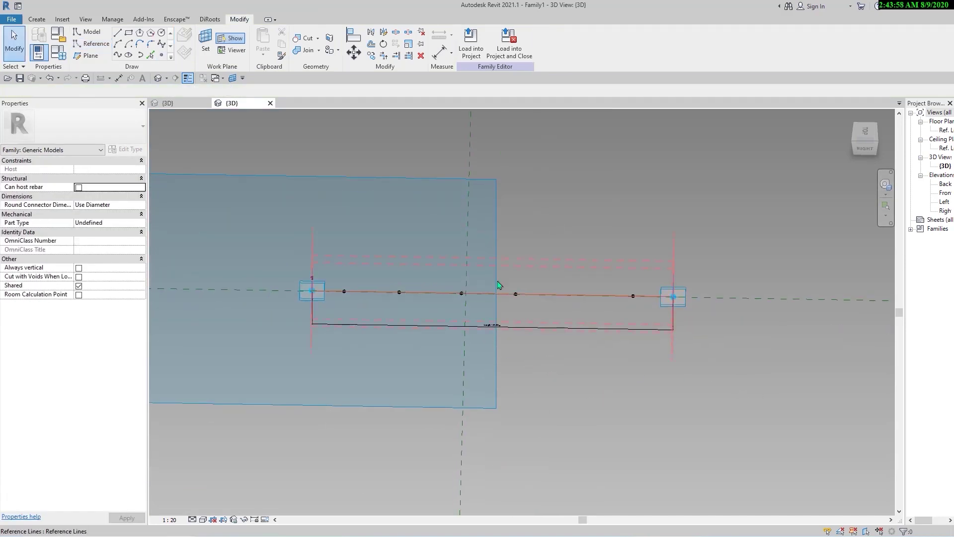
{"action": "scroll", "coordinate": [494, 326], "scroll_direction": "up", "scroll_amount": 2}
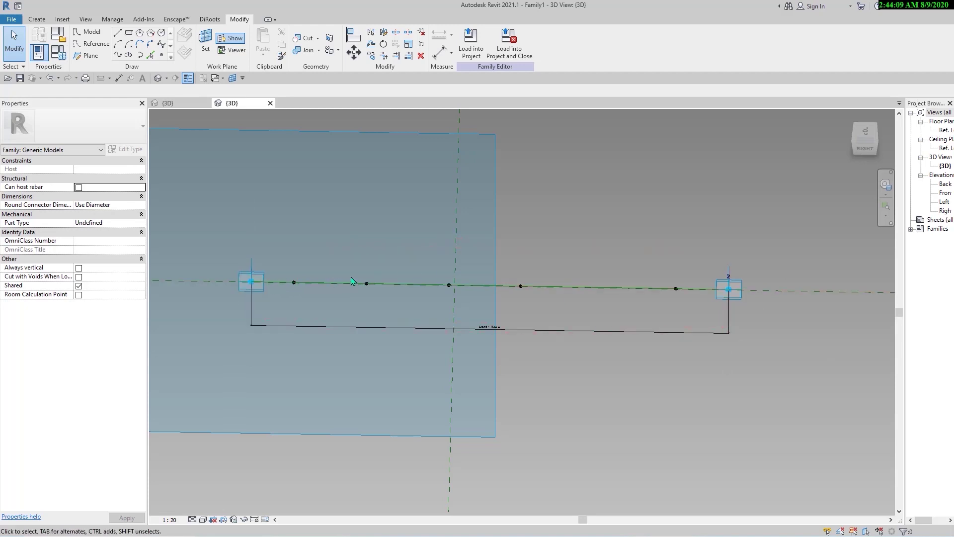
{"action": "scroll", "coordinate": [526, 319], "scroll_direction": "up", "scroll_amount": 1}
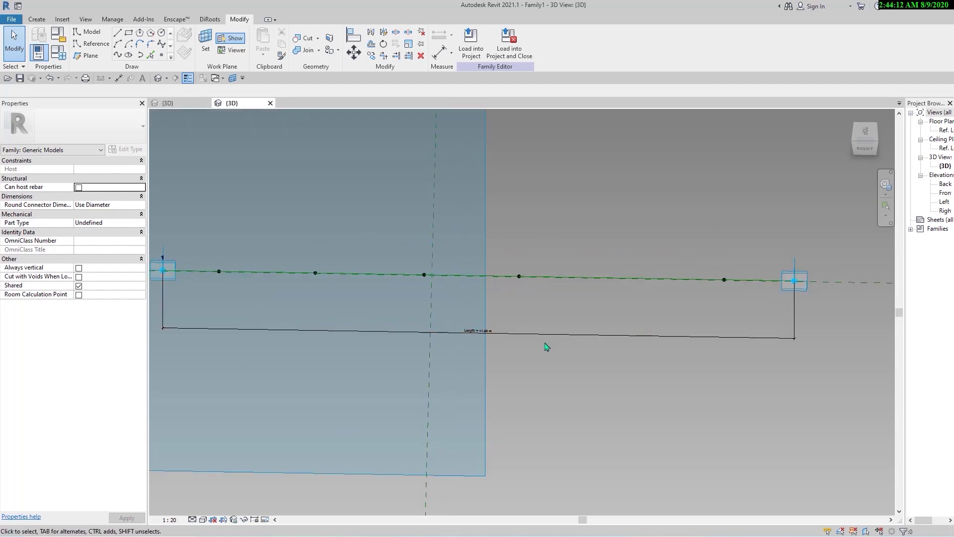
{"action": "scroll", "coordinate": [528, 346], "scroll_direction": "down", "scroll_amount": 3}
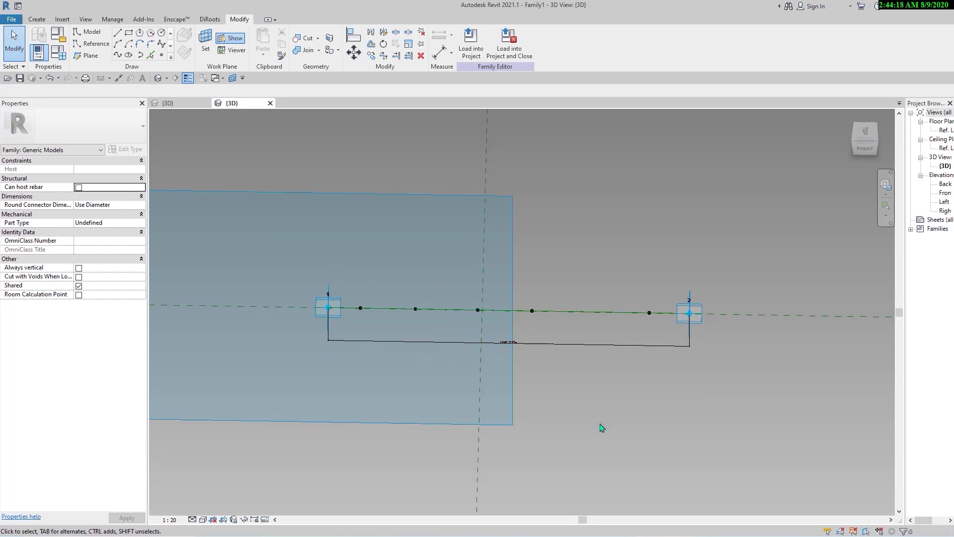
{"action": "scroll", "coordinate": [479, 292], "scroll_direction": "up", "scroll_amount": 4}
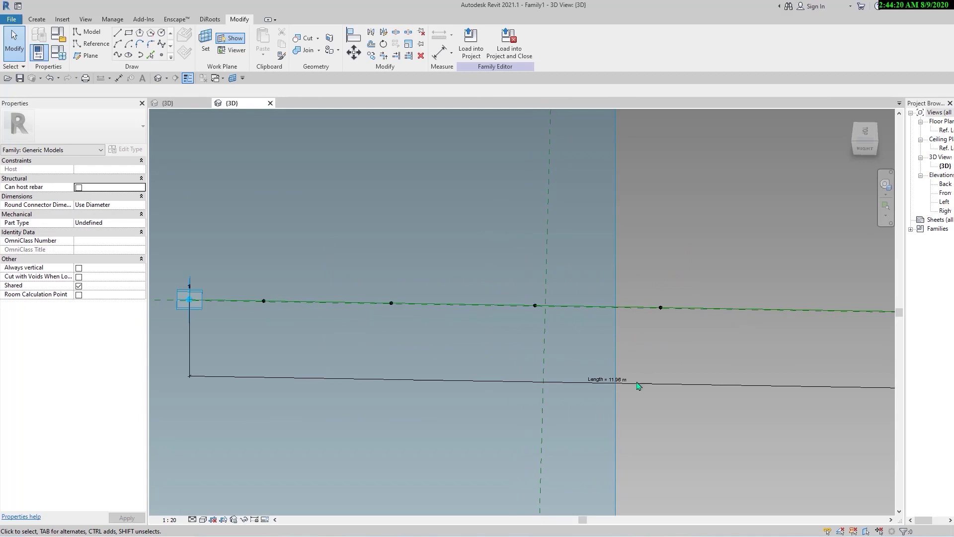
- Select the spline's first hosted point and confirm it measures from Beginning (parameter 0.088808)
{"action": "scroll", "coordinate": [515, 396], "scroll_direction": "down", "scroll_amount": 2}
{"action": "scroll", "coordinate": [291, 357], "scroll_direction": "up", "scroll_amount": 3}
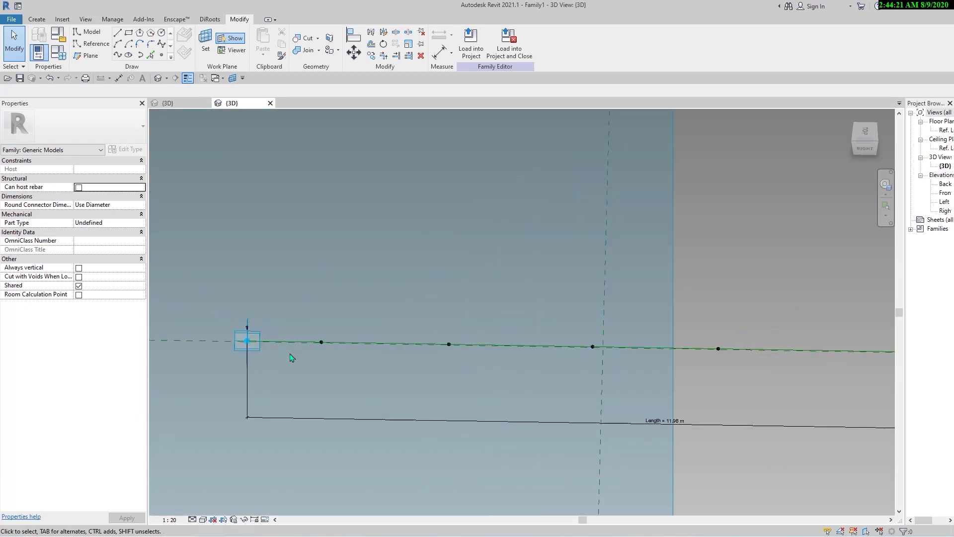
{"action": "left_click_drag", "start_coordinate": [309, 371], "coordinate": [362, 322]}
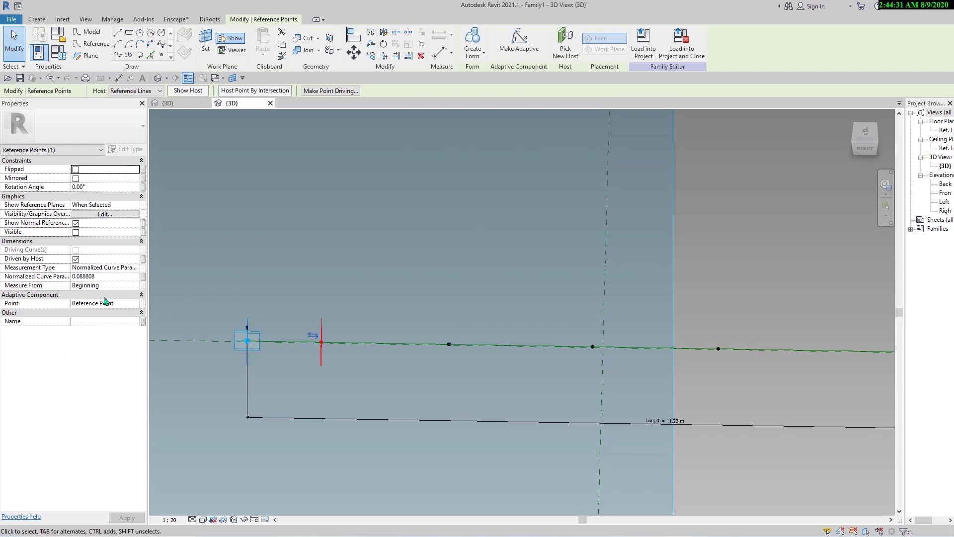
{"action": "scroll", "coordinate": [640, 363], "scroll_direction": "down", "scroll_amount": 3}
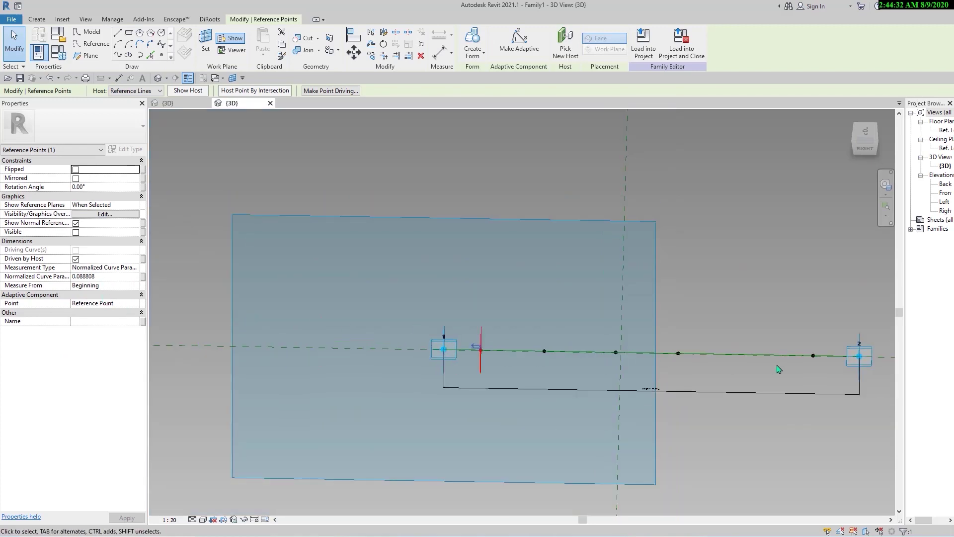
{"action": "middle_click_drag", "start_coordinate": [632, 388], "coordinate": [515, 387]}
{"action": "scroll", "coordinate": [550, 395], "scroll_direction": "up", "scroll_amount": 1}
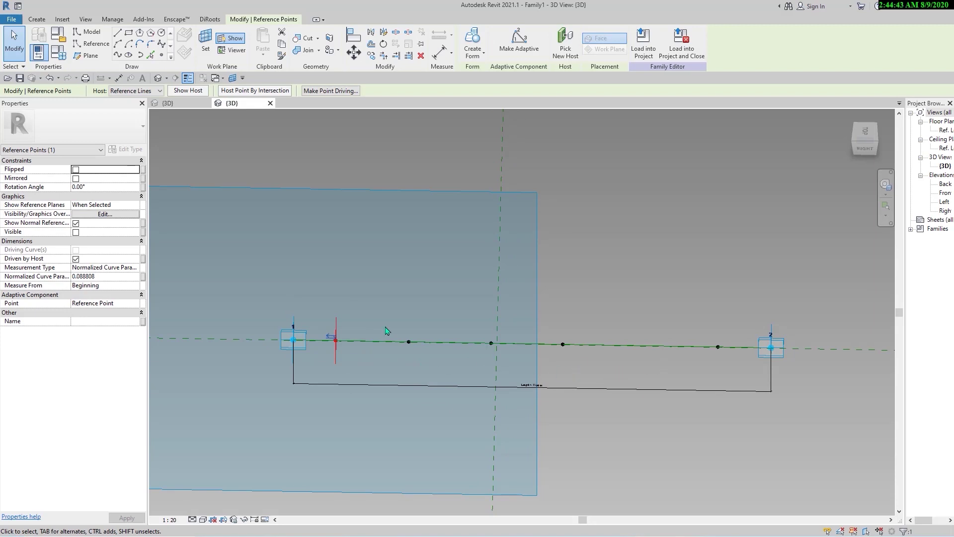
{"action": "left_click", "coordinate": [121, 285]}
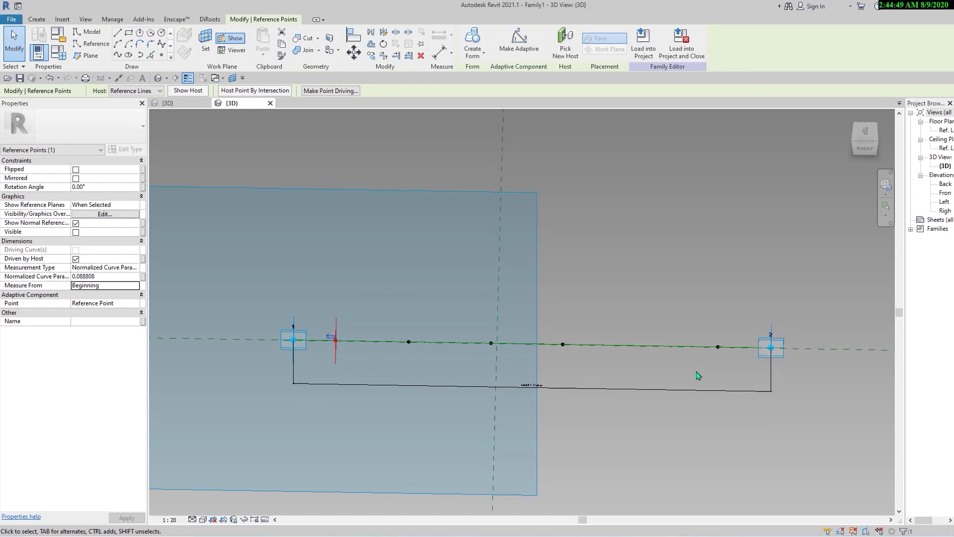
{"action": "left_click", "coordinate": [718, 345]}
{"action": "left_click_drag", "start_coordinate": [697, 367], "coordinate": [677, 370]}
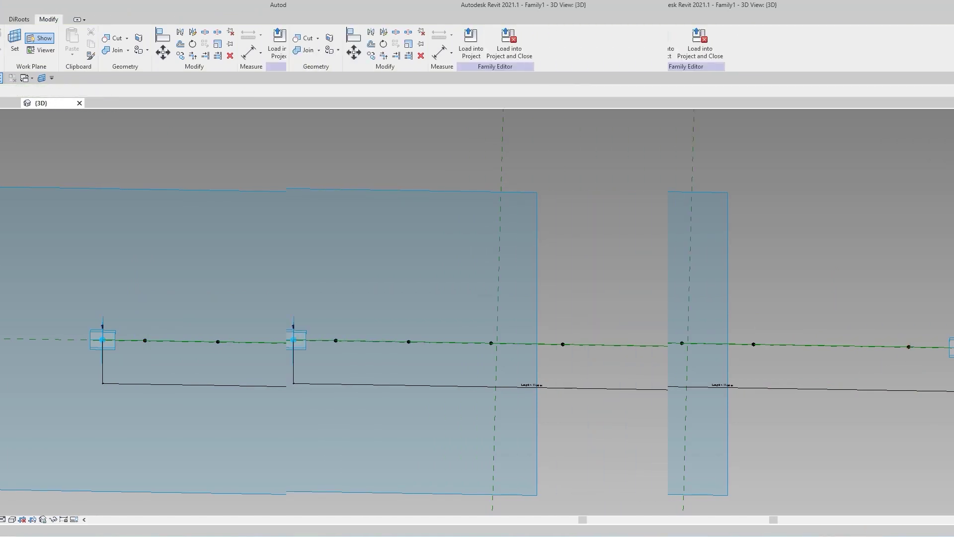
- Place another point on the line and set the first point's normalized curve parameter to 0.15
{"action": "left_click", "coordinate": [648, 345]}
{"action": "key", "text": "Escape"}
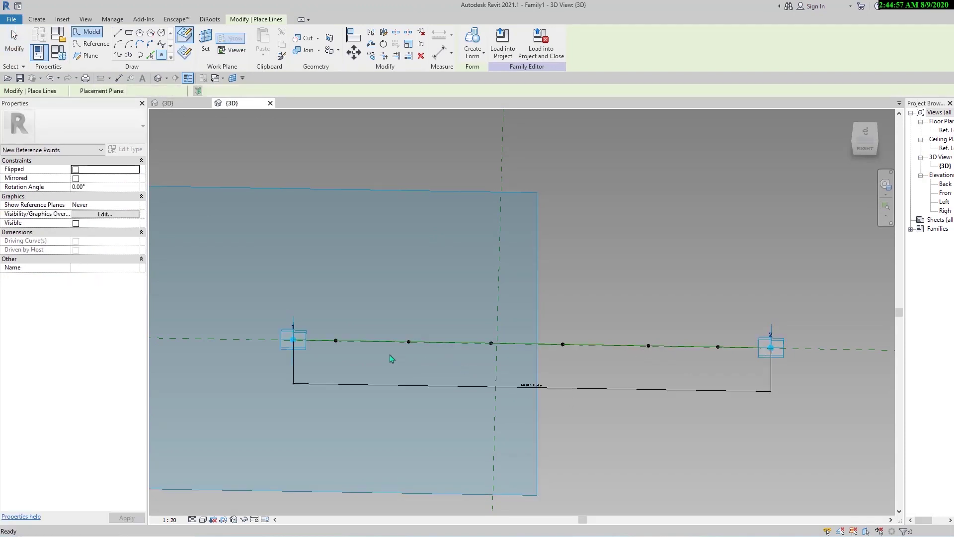
{"action": "left_click_drag", "start_coordinate": [318, 363], "coordinate": [360, 298]}
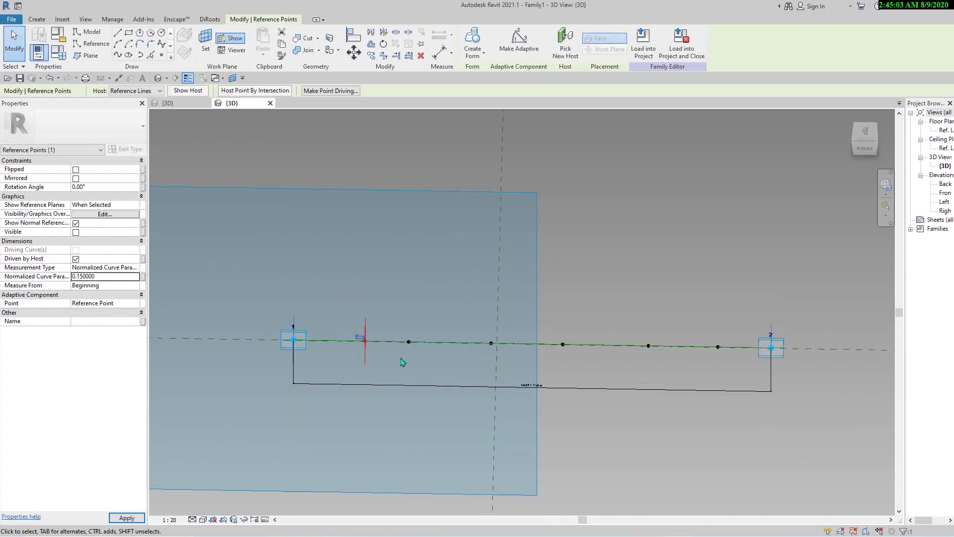
{"action": "left_click", "coordinate": [269, 365]}
- Set the second hosted point's normalized curve parameter to 0.3
{"action": "left_click", "coordinate": [409, 341]}
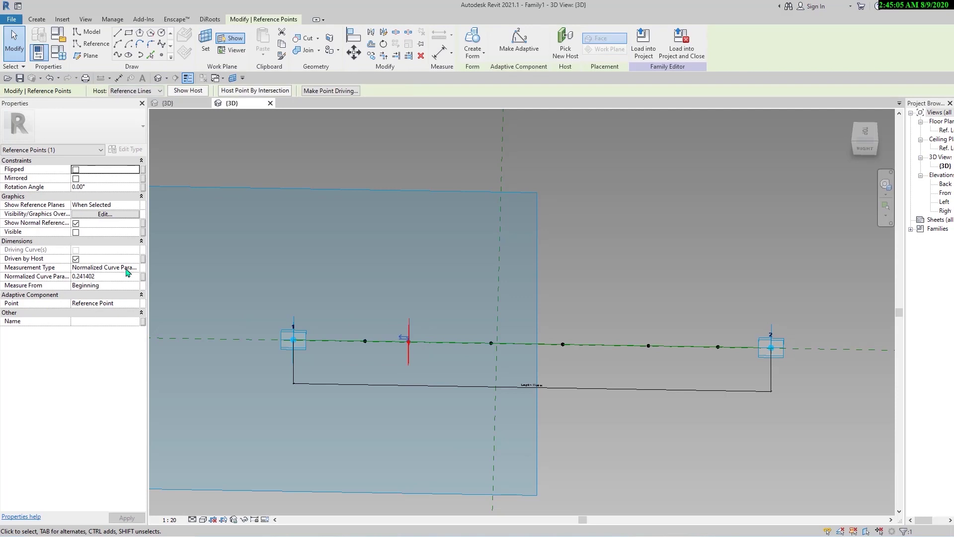
{"action": "left_click", "coordinate": [120, 277]}
{"action": "type", "text": "0.3"}
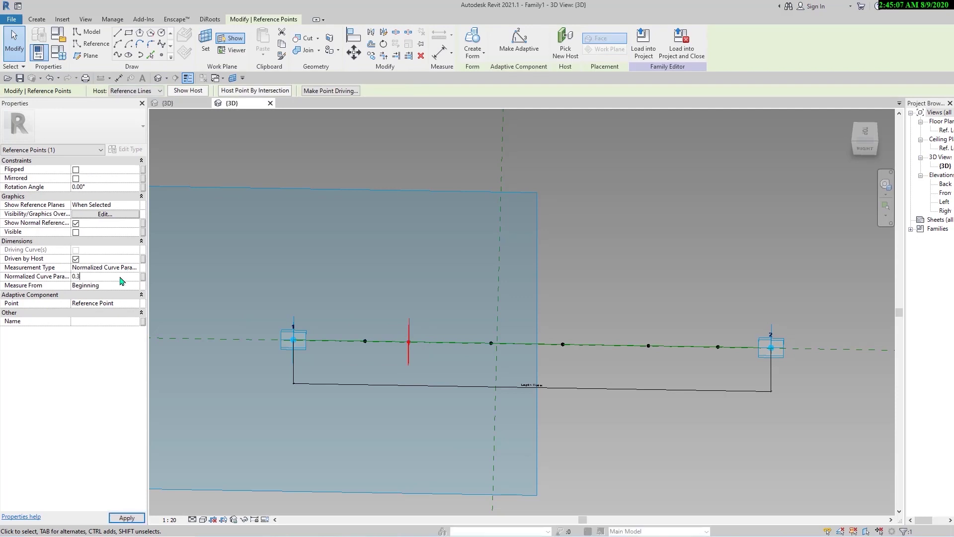
{"action": "key", "text": "Return"}
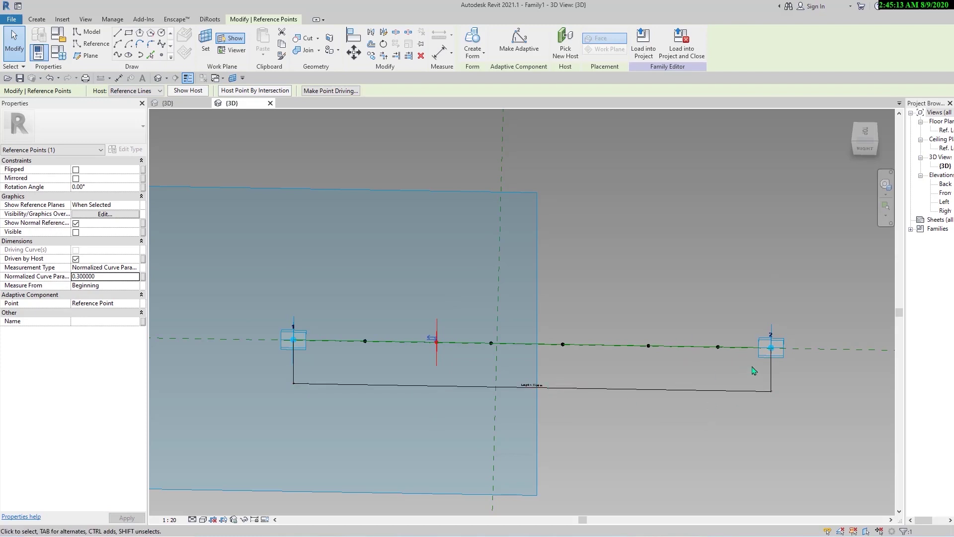
{"action": "left_click", "coordinate": [773, 349]}
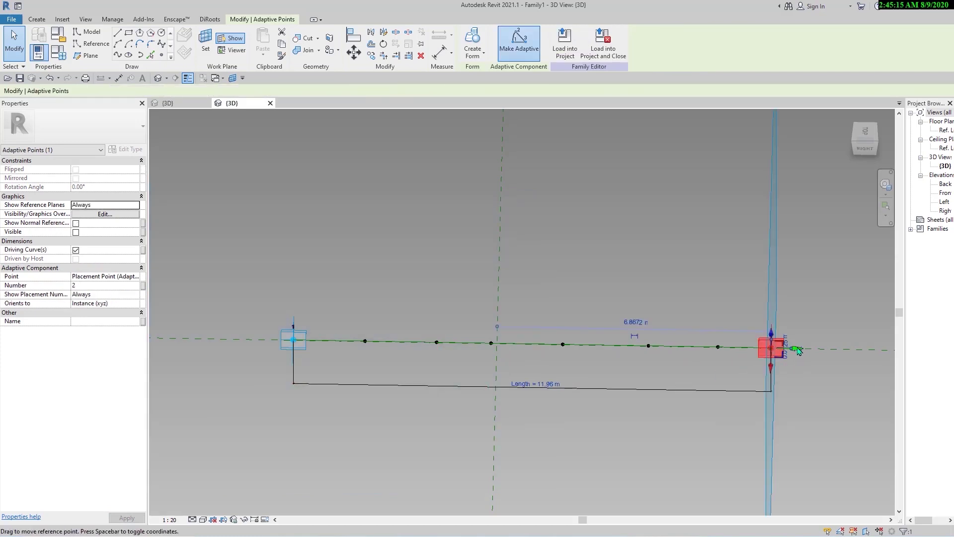
- Drag adaptive point 2 inward, shortening the line from 11.96 m to 9.97 m
{"action": "left_click_drag", "start_coordinate": [797, 351], "coordinate": [692, 346]}
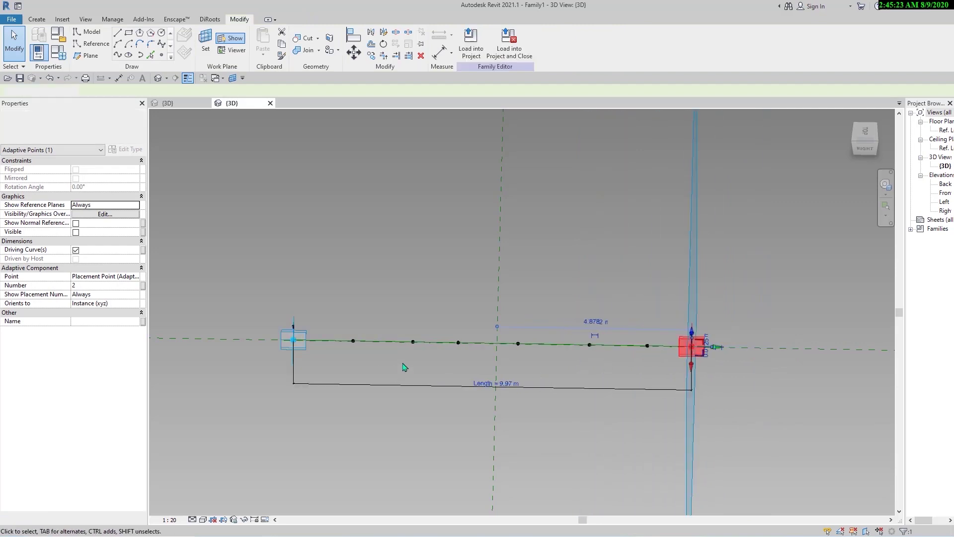
{"action": "left_click", "coordinate": [404, 366]}
{"action": "scroll", "coordinate": [405, 366], "scroll_direction": "up", "scroll_amount": 2}
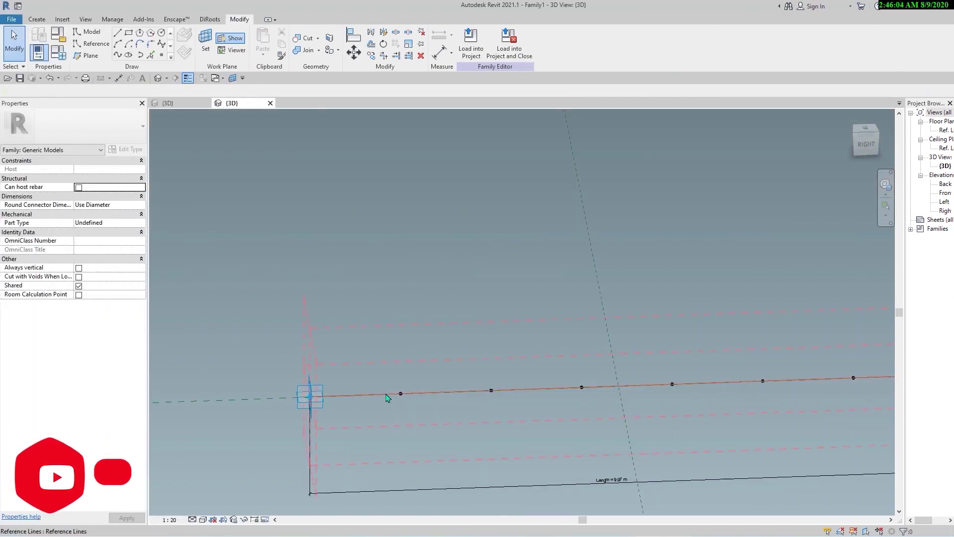
- Make the first hosted point's plane the active work plane
{"action": "left_click", "coordinate": [400, 393]}
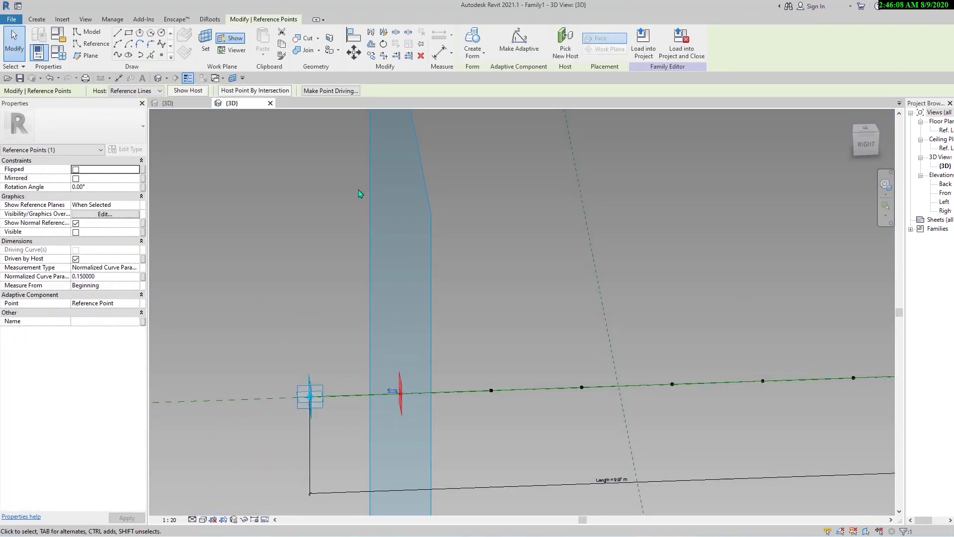
{"action": "left_click", "coordinate": [205, 40]}
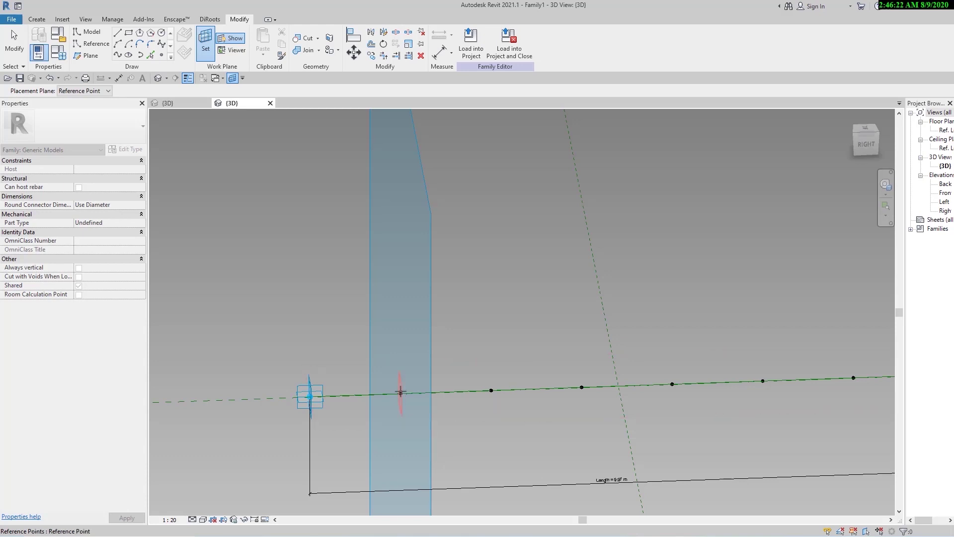
{"action": "scroll", "coordinate": [650, 343], "scroll_direction": "down", "scroll_amount": 3}
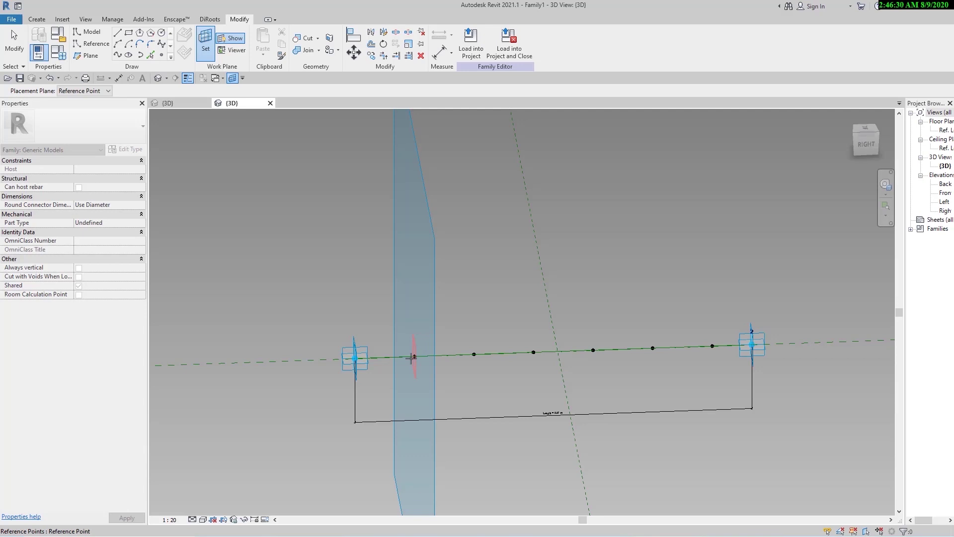
{"action": "scroll", "coordinate": [411, 356], "scroll_direction": "up", "scroll_amount": 4}
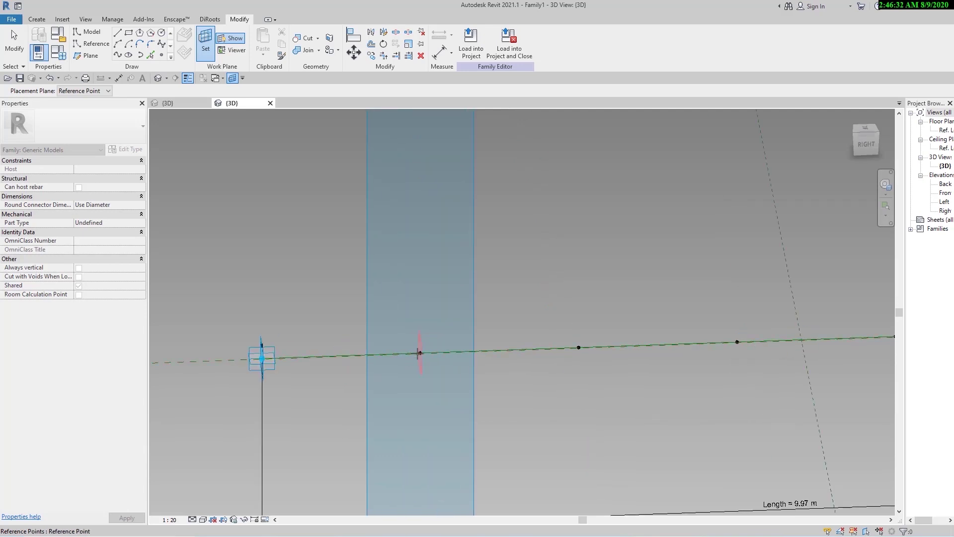
{"action": "left_click", "coordinate": [411, 340]}
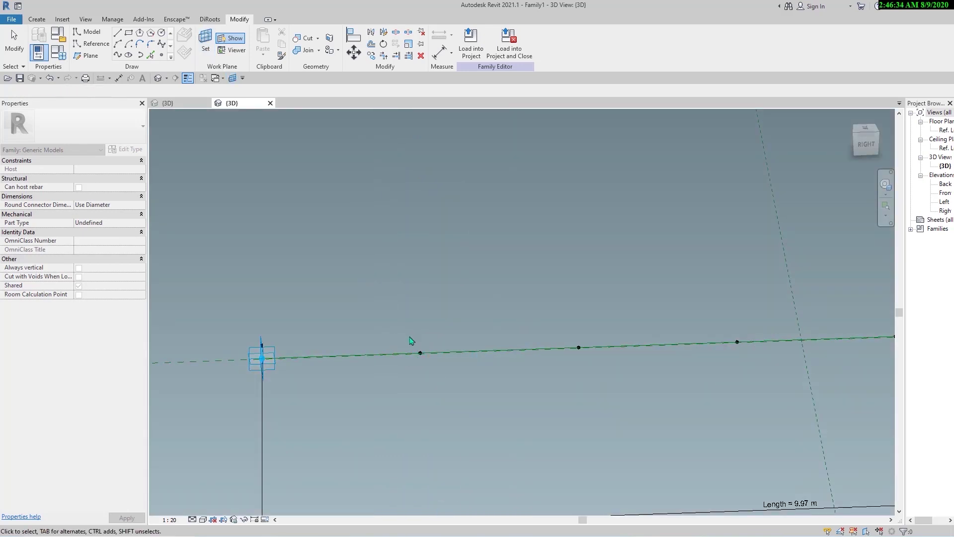
{"action": "scroll", "coordinate": [411, 341], "scroll_direction": "down", "scroll_amount": 3}
{"action": "scroll", "coordinate": [419, 337], "scroll_direction": "up", "scroll_amount": 3}
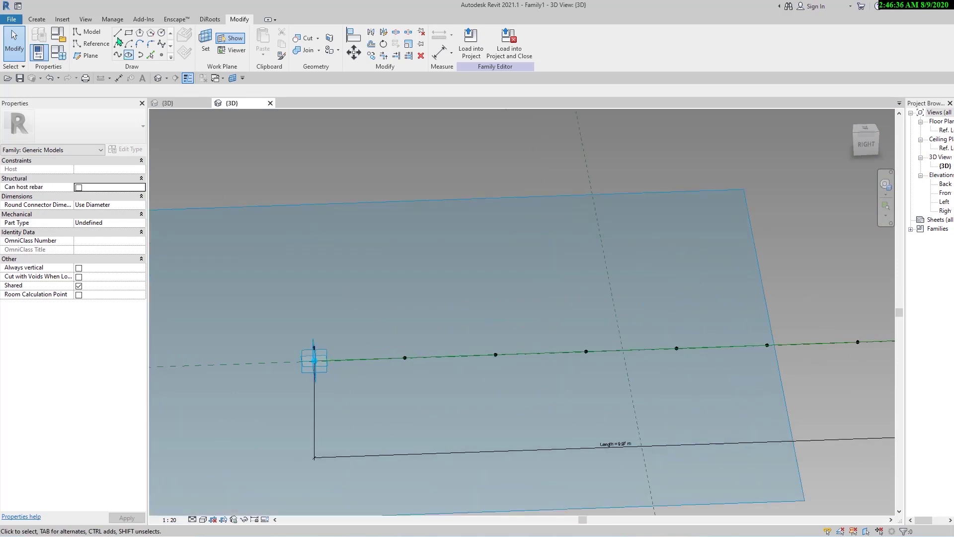
- Place a new reference point at the first line point using Draw on Face
{"action": "left_click", "coordinate": [96, 45]}
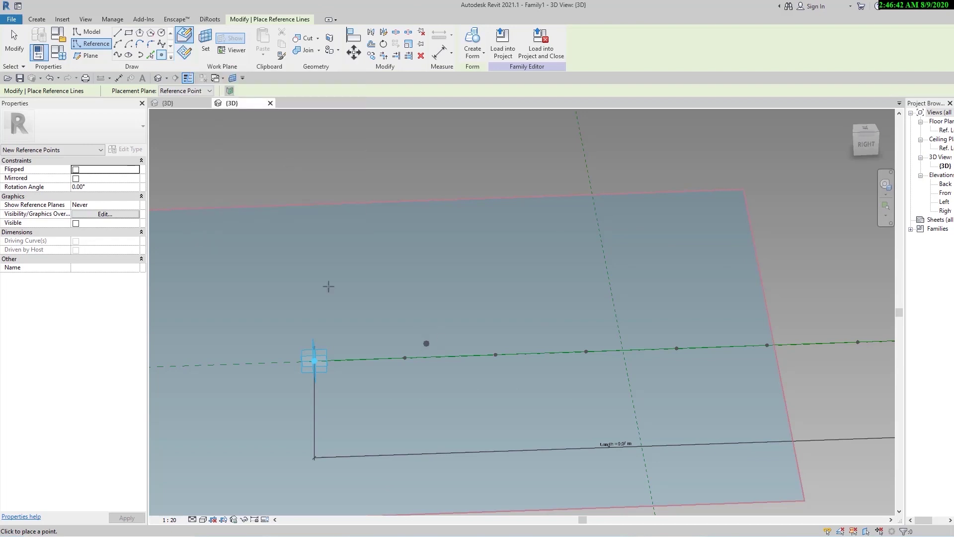
{"action": "left_click", "coordinate": [184, 50]}
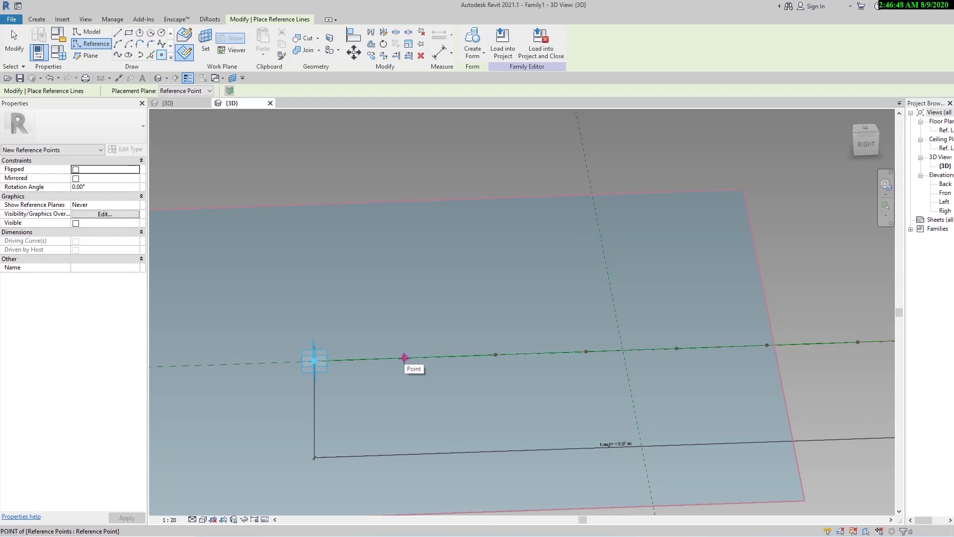
{"action": "left_click", "coordinate": [417, 376]}
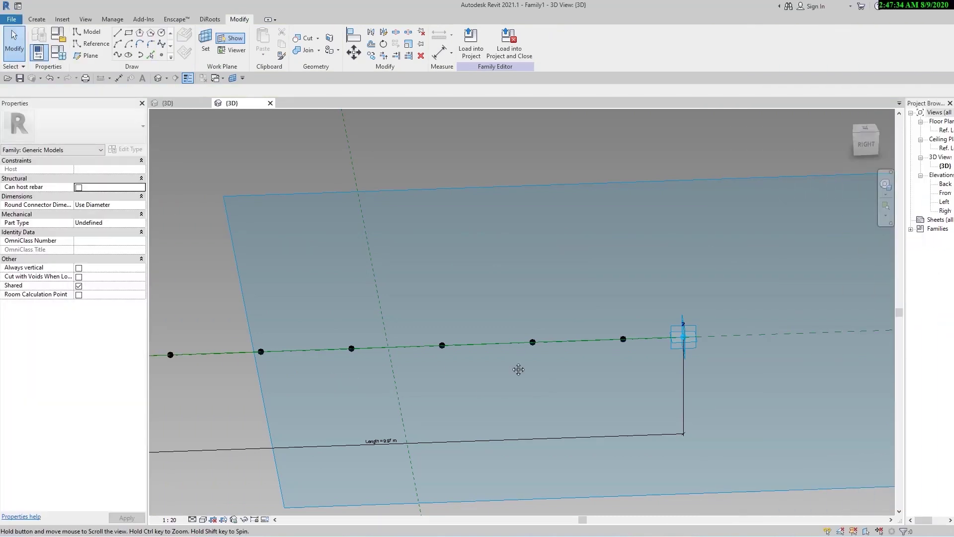
- Raise the first three reference points on the spline up above the line
{"action": "left_click", "coordinate": [454, 338]}
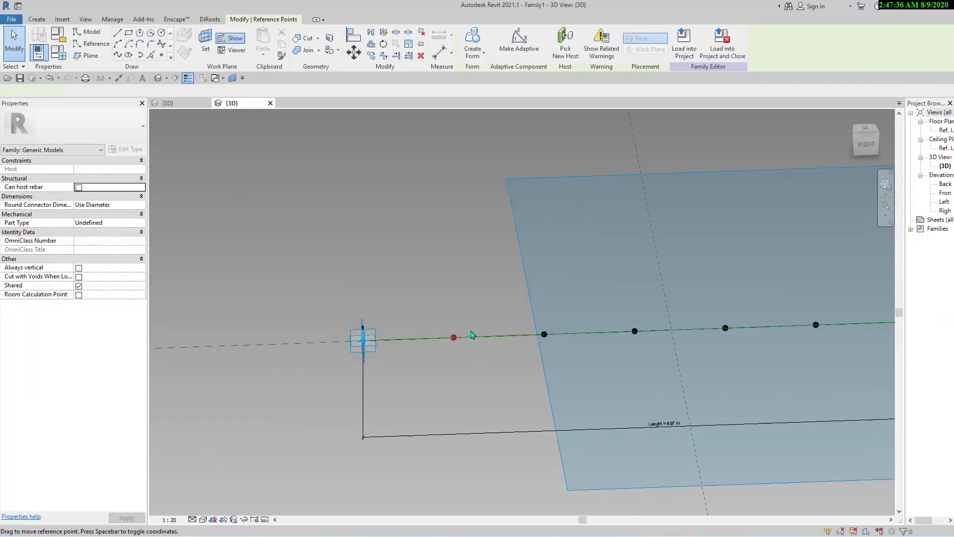
{"action": "left_click_drag", "start_coordinate": [453, 324], "coordinate": [454, 264]}
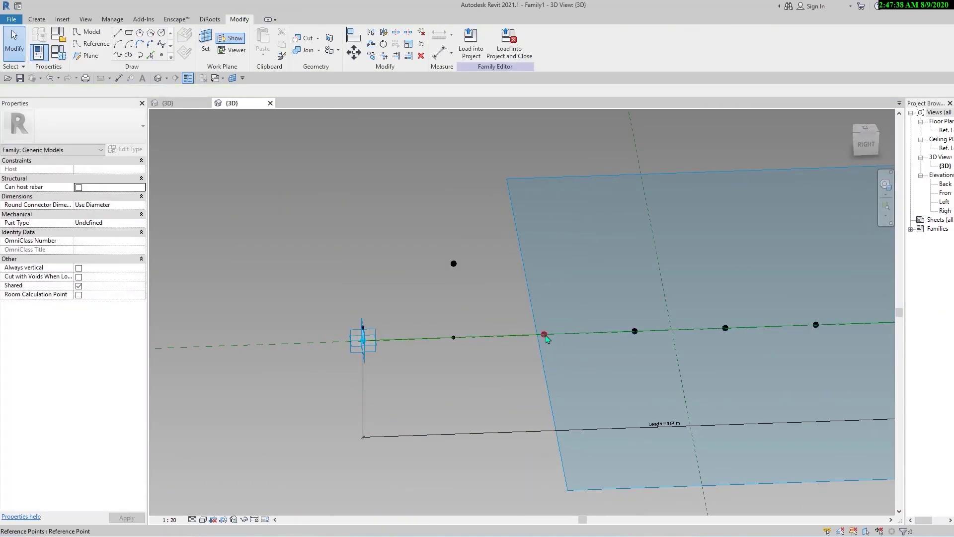
{"action": "left_click", "coordinate": [544, 334]}
{"action": "left_click_drag", "start_coordinate": [544, 323], "coordinate": [536, 237]}
{"action": "key", "text": "Escape"}
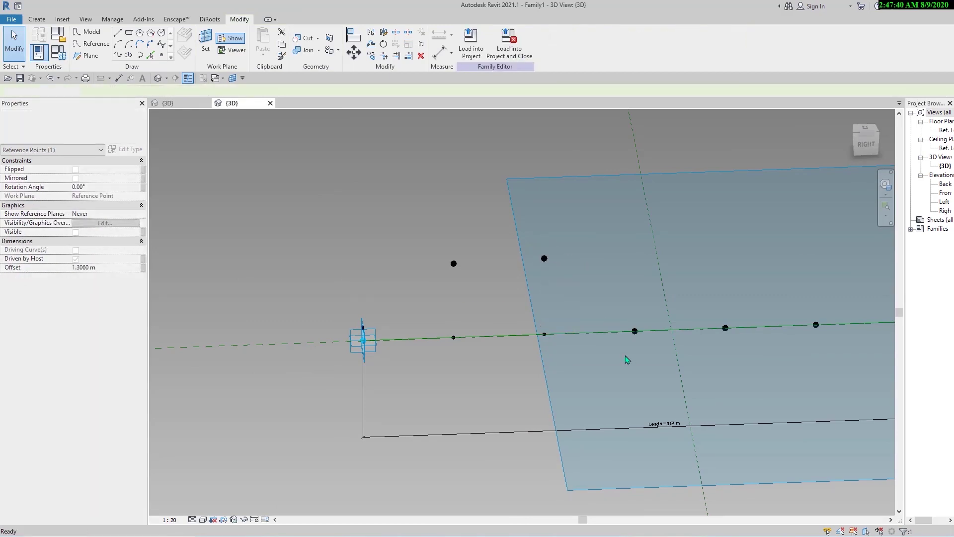
{"action": "left_click", "coordinate": [635, 332]}
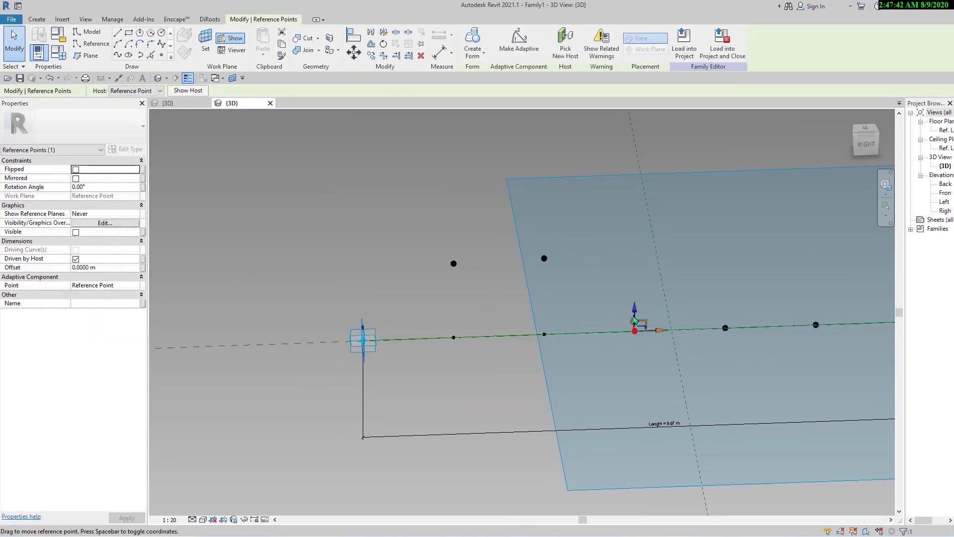
{"action": "left_click_drag", "start_coordinate": [635, 314], "coordinate": [635, 241]}
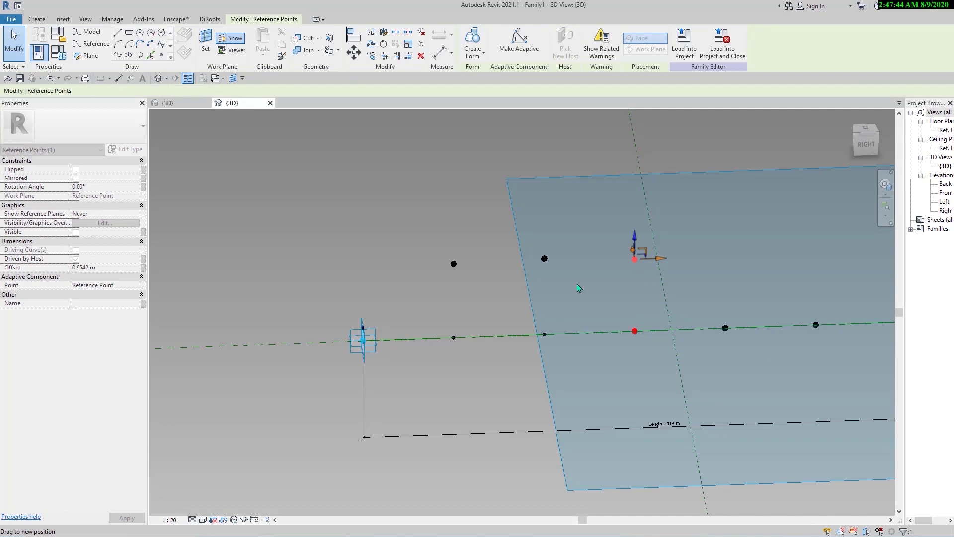
- Raise the remaining three points above the line, the last to an offset of 1.0805 m
{"action": "middle_click_drag", "start_coordinate": [725, 330], "coordinate": [586, 340]}
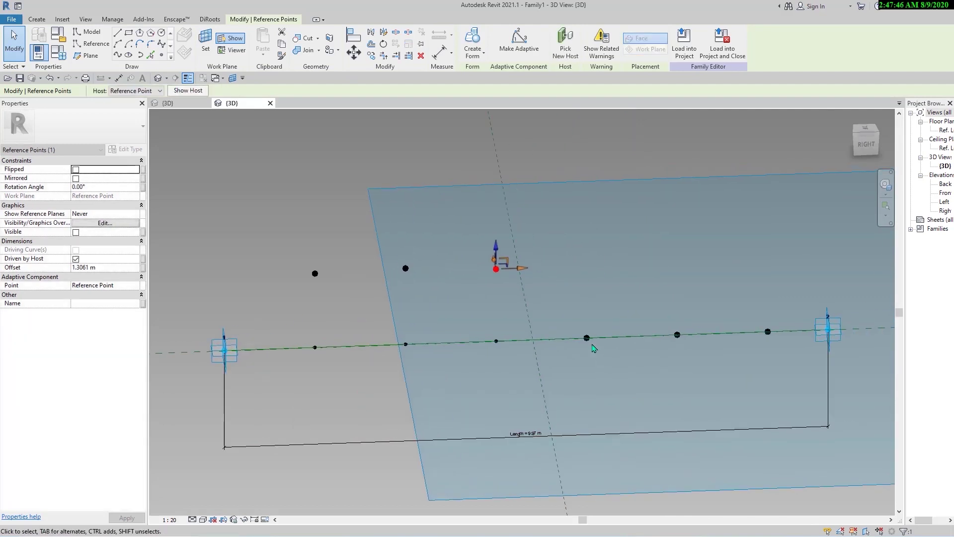
{"action": "left_click", "coordinate": [587, 340]}
{"action": "left_click_drag", "start_coordinate": [586, 314], "coordinate": [588, 260]}
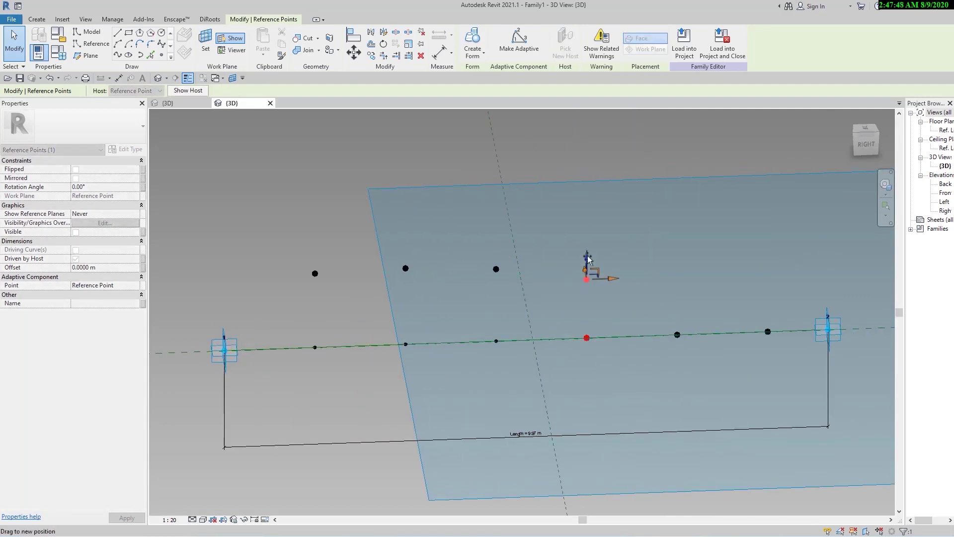
{"action": "left_click", "coordinate": [695, 338]}
{"action": "left_click", "coordinate": [677, 335]}
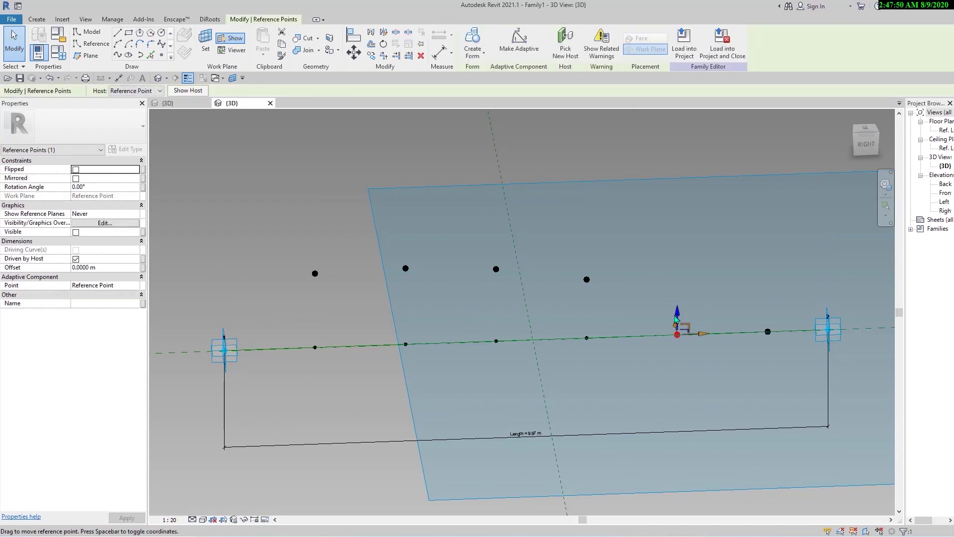
{"action": "left_click_drag", "start_coordinate": [677, 318], "coordinate": [677, 283]}
{"action": "left_click", "coordinate": [768, 332]}
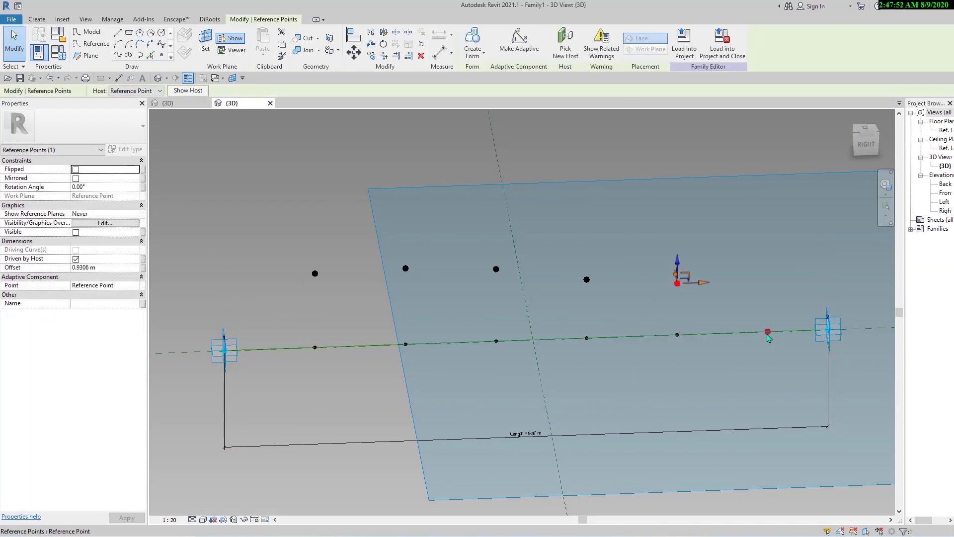
{"action": "left_click_drag", "start_coordinate": [772, 319], "coordinate": [760, 239]}
{"action": "key", "text": "Escape"}
{"action": "left_click", "coordinate": [806, 315]}
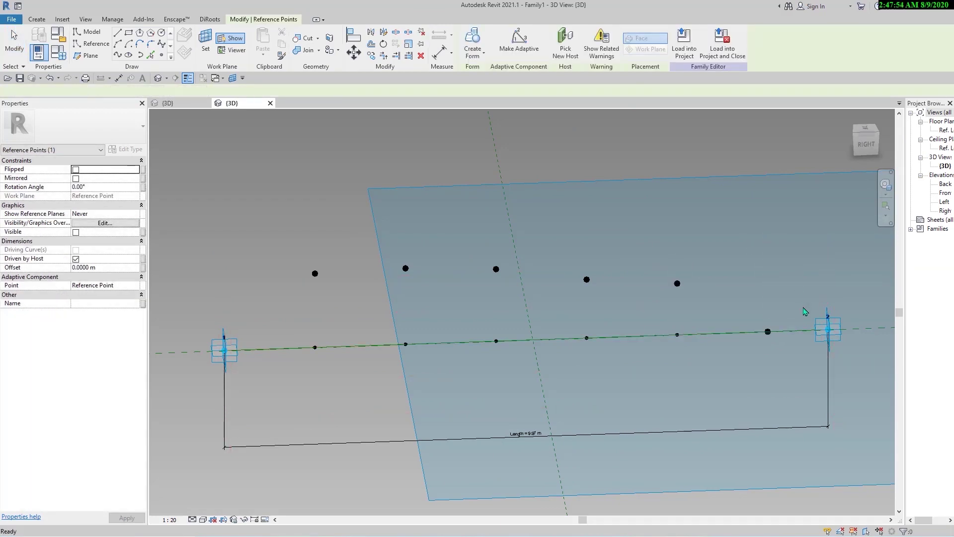
{"action": "left_click", "coordinate": [769, 333]}
{"action": "left_click_drag", "start_coordinate": [768, 332], "coordinate": [752, 260]}
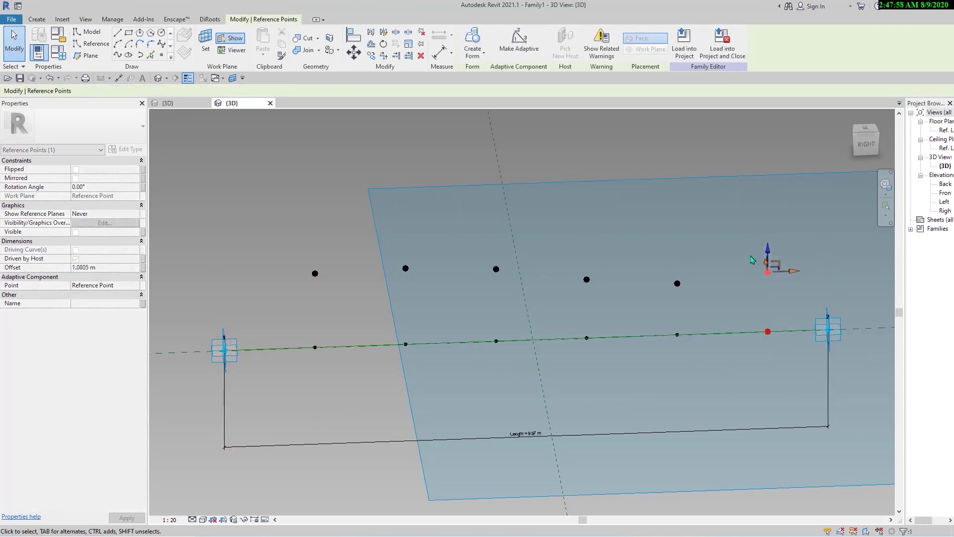
{"action": "key", "text": "Escape"}
{"action": "scroll", "coordinate": [753, 261], "scroll_direction": "down", "scroll_amount": 3}
{"action": "middle_click_drag", "start_coordinate": [793, 322], "coordinate": [688, 302]}
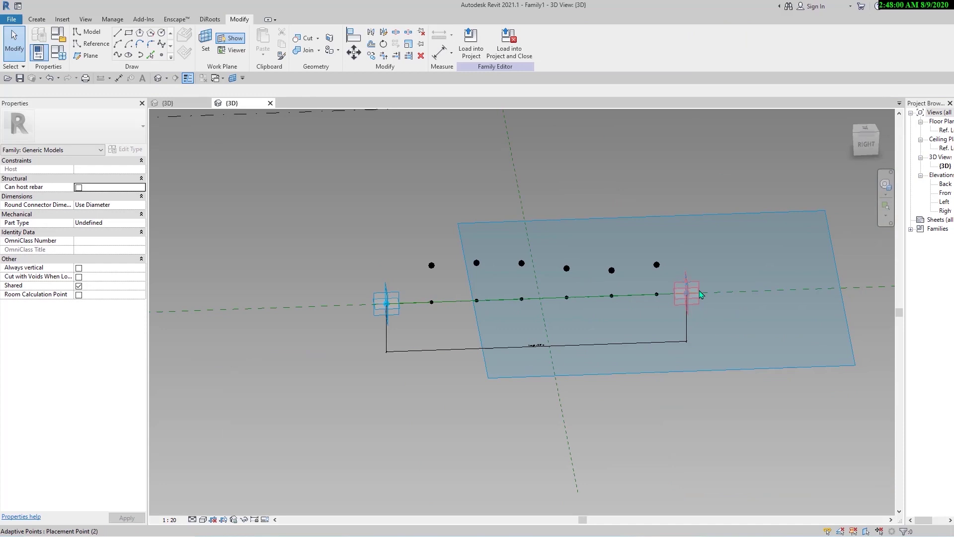
- Drag adaptive point 2 along the line to extend it past the last raised point
{"action": "left_click", "coordinate": [698, 294]}
{"action": "scroll", "coordinate": [696, 297], "scroll_direction": "up", "scroll_amount": 3}
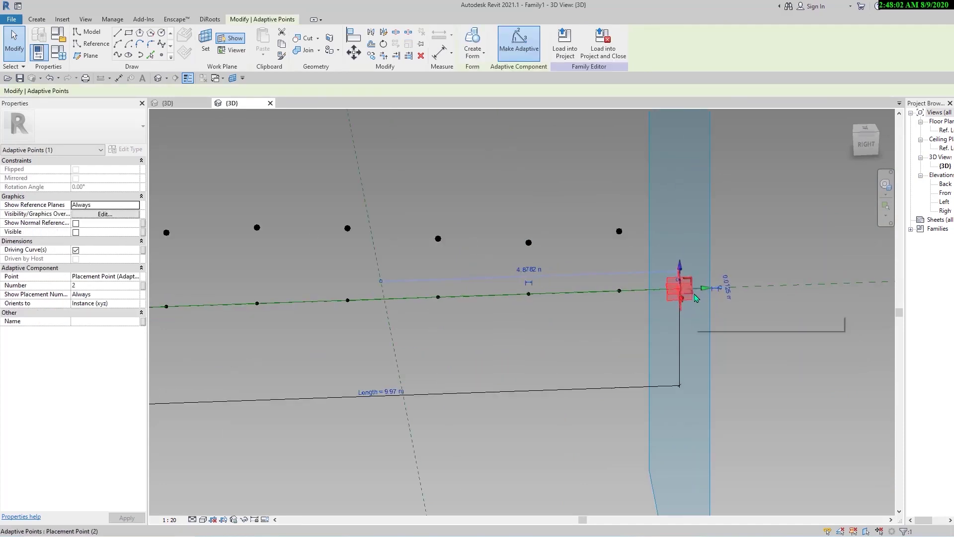
{"action": "left_click_drag", "start_coordinate": [690, 297], "coordinate": [620, 362]}
{"action": "scroll", "coordinate": [580, 386], "scroll_direction": "down", "scroll_amount": 3}
- Orbit the view and check the left-end adaptive point
{"action": "left_click", "coordinate": [457, 452]}
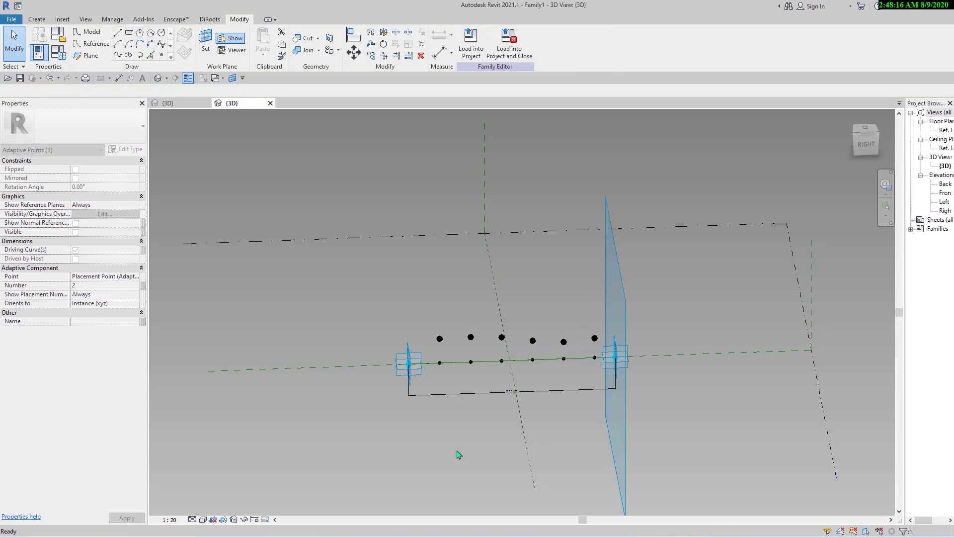
{"action": "scroll", "coordinate": [374, 293], "scroll_direction": "up", "scroll_amount": 2}
{"action": "middle_click_drag", "start_coordinate": [375, 293], "coordinate": [283, 390], "text": "shift"}
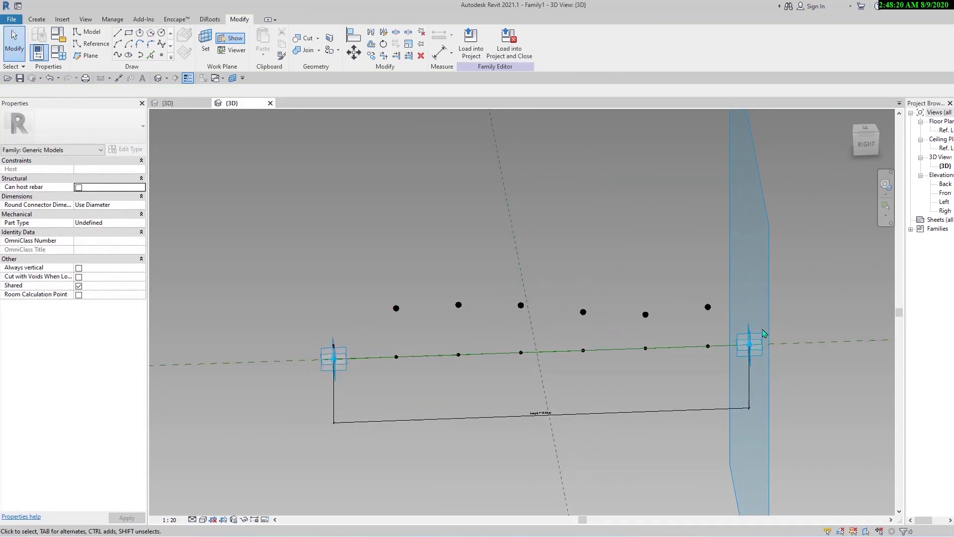
{"action": "left_click_drag", "start_coordinate": [291, 403], "coordinate": [351, 328]}
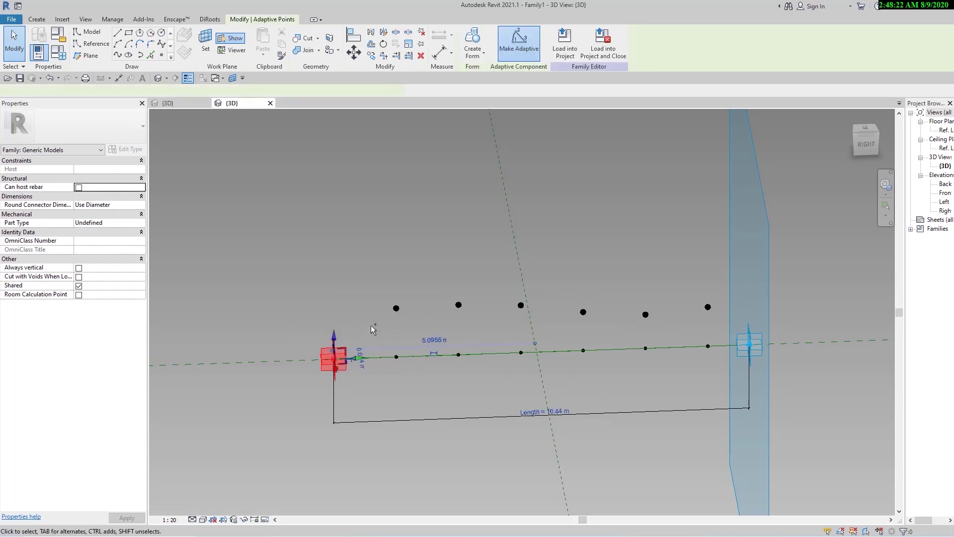
{"action": "left_click", "coordinate": [372, 330]}
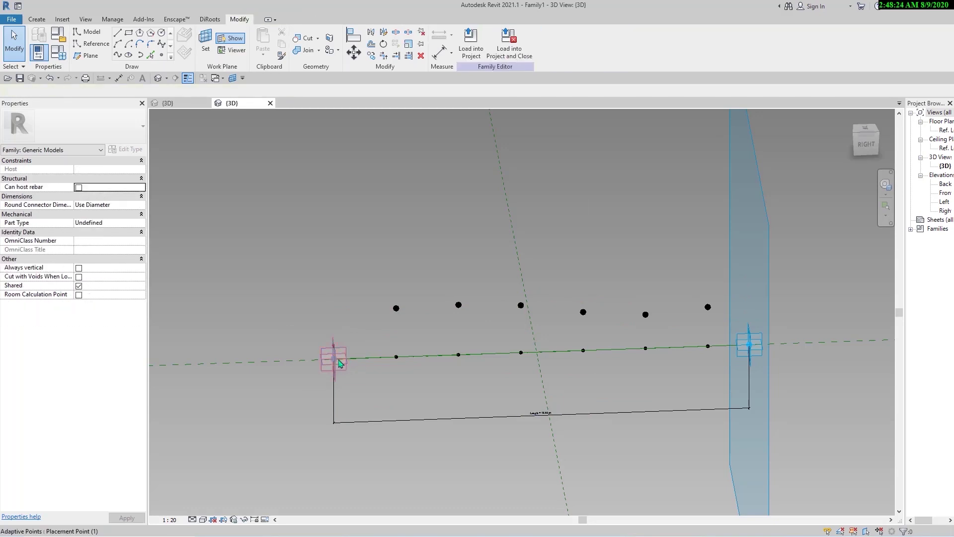
- Select adaptive point 1, the six raised points left to right, then adaptive point 2
{"action": "left_click", "coordinate": [373, 347]}
{"action": "left_click", "coordinate": [396, 309], "text": "ctrl"}
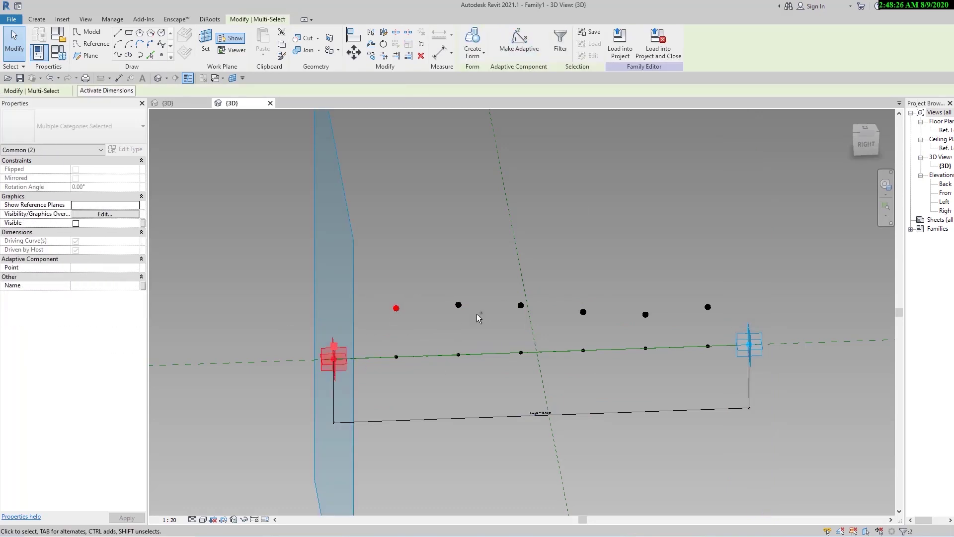
{"action": "left_click_drag", "start_coordinate": [437, 317], "coordinate": [735, 288], "text": "ctrl"}
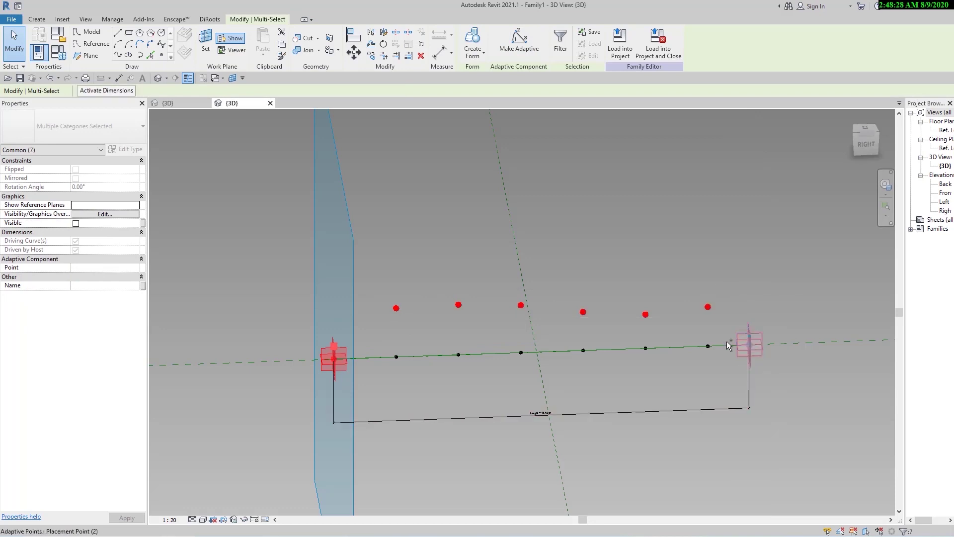
{"action": "left_click", "coordinate": [495, 260]}
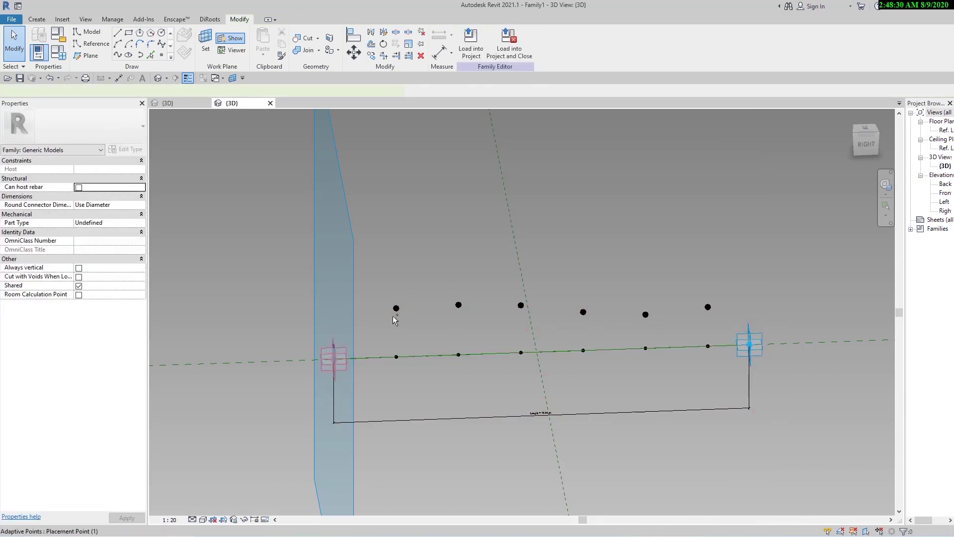
{"action": "left_click", "coordinate": [395, 319]}
{"action": "left_click", "coordinate": [396, 309], "text": "ctrl"}
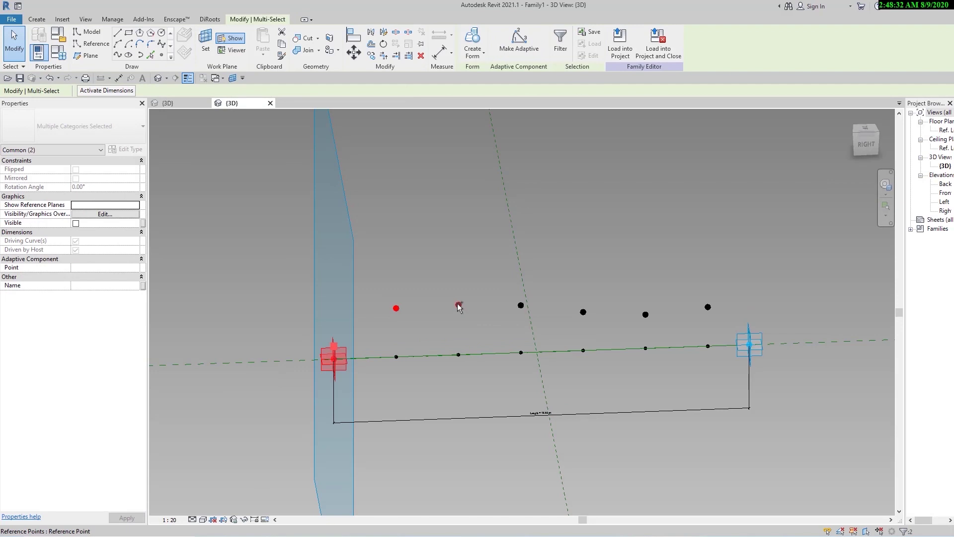
{"action": "left_click", "coordinate": [459, 305], "text": "ctrl"}
{"action": "left_click", "coordinate": [521, 306], "text": "ctrl"}
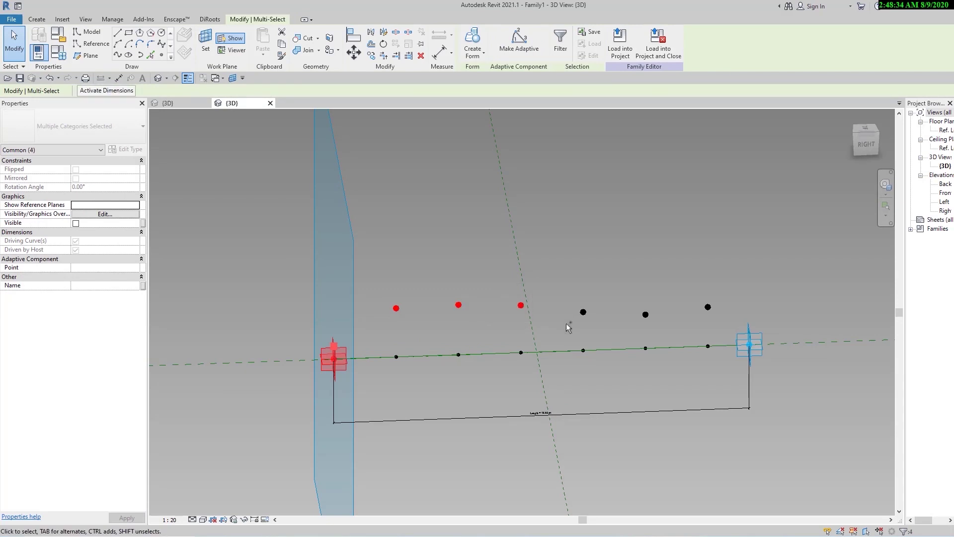
{"action": "left_click", "coordinate": [583, 312], "text": "ctrl"}
{"action": "left_click_drag", "start_coordinate": [622, 323], "coordinate": [735, 282], "text": "ctrl"}
{"action": "left_click", "coordinate": [752, 334], "text": "ctrl"}
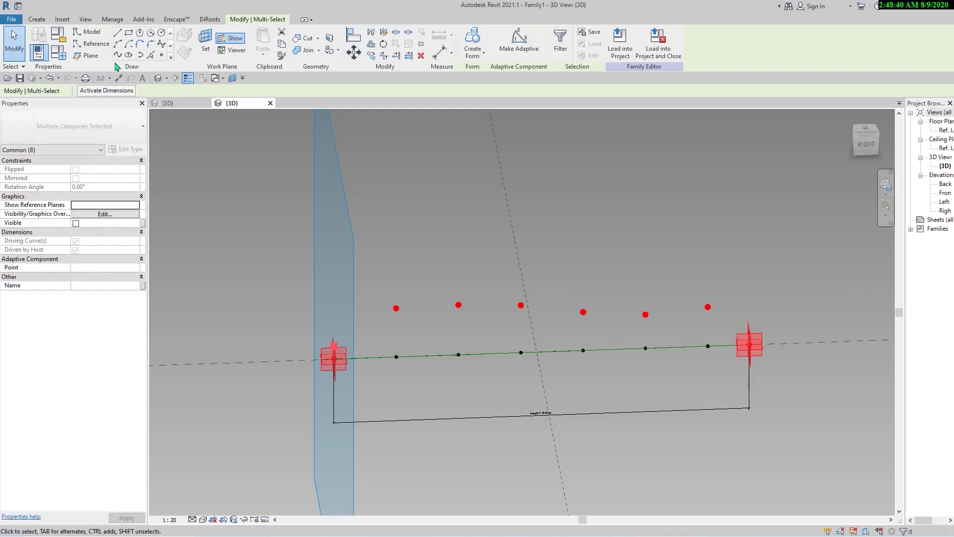
- Create a spline through the selected points, delete the invalid dimensions, and drag adaptive point 2 to test it
{"action": "left_click", "coordinate": [117, 56]}
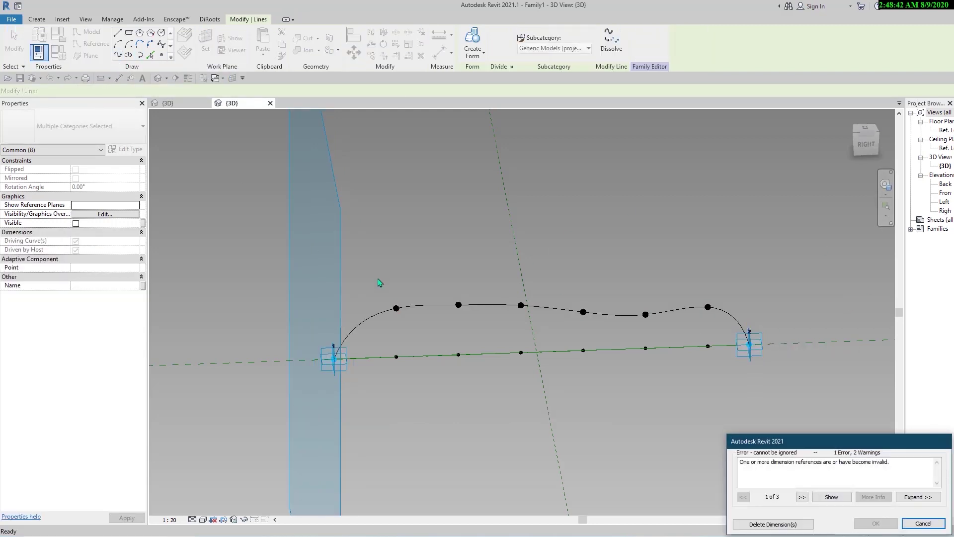
{"action": "left_click", "coordinate": [773, 524]}
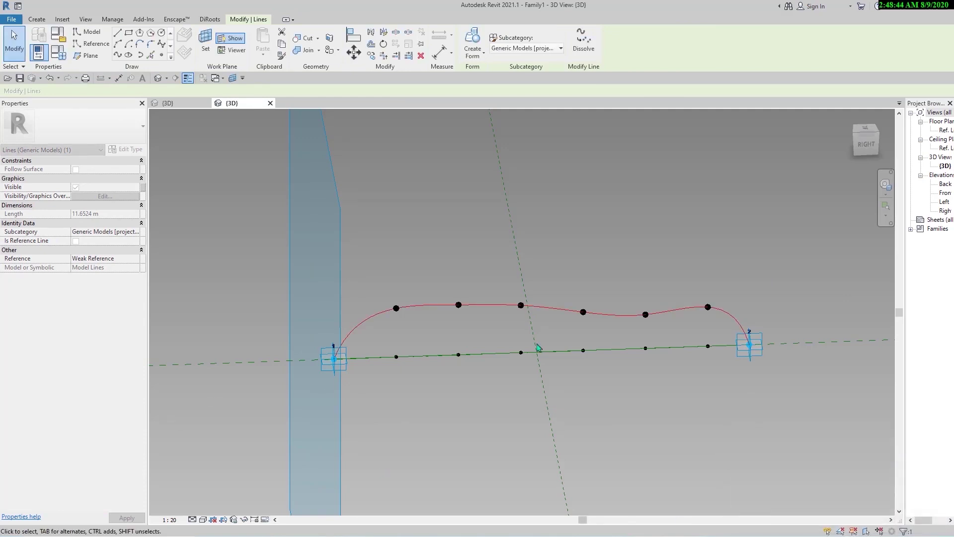
{"action": "left_click", "coordinate": [646, 394]}
{"action": "left_click", "coordinate": [751, 352]}
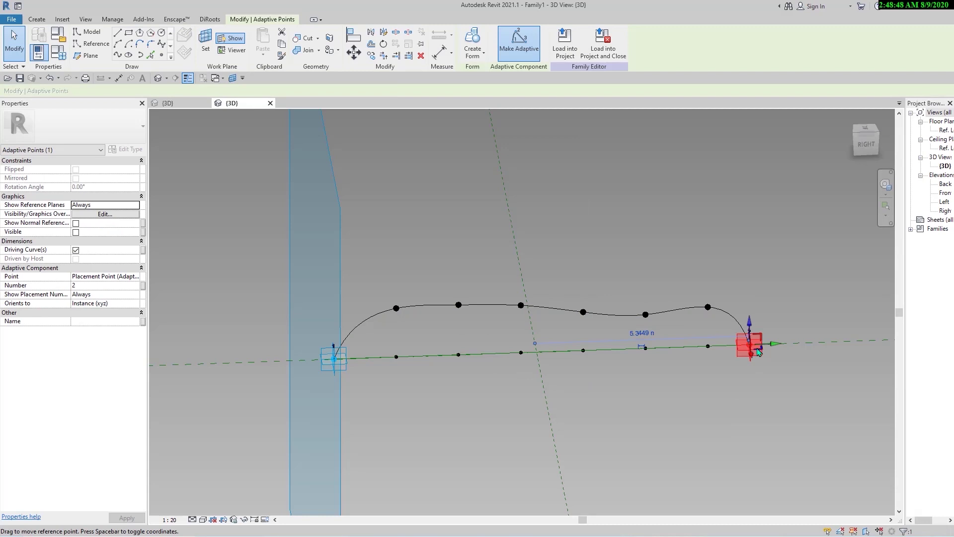
{"action": "mouse_move", "coordinate": [759, 352]}
{"action": "left_mouse_down"}
{"action": "mouse_move", "coordinate": [715, 401]}
{"action": "mouse_move", "coordinate": [494, 358]}
{"action": "mouse_move", "coordinate": [537, 298]}
{"action": "mouse_move", "coordinate": [743, 152]}
{"action": "mouse_move", "coordinate": [432, 258]}
{"action": "mouse_move", "coordinate": [828, 291]}
{"action": "mouse_move", "coordinate": [679, 336]}
{"action": "mouse_move", "coordinate": [741, 353]}
{"action": "left_mouse_up"}
{"action": "left_click", "coordinate": [622, 462]}
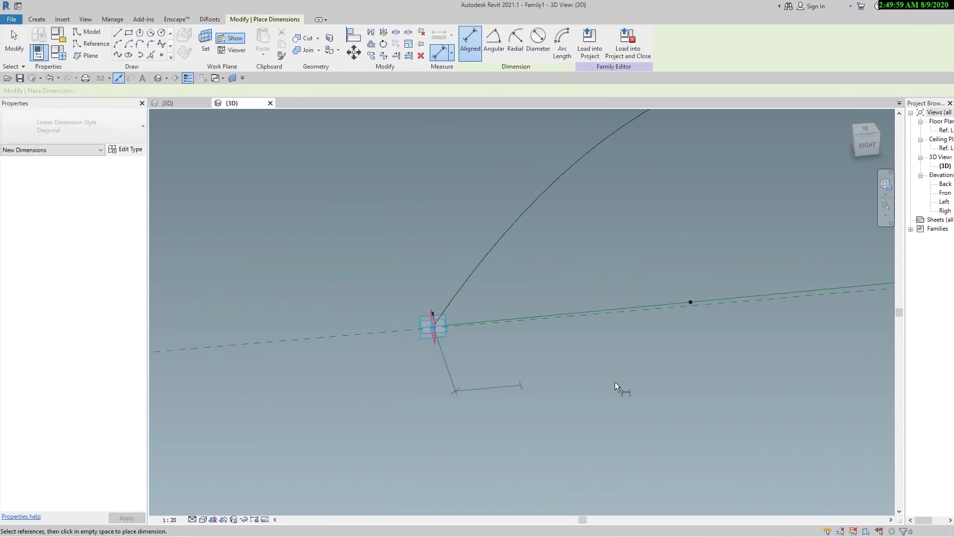
- Dimension the distance between the spline's left and right adaptive end points
{"action": "scroll", "coordinate": [617, 385], "scroll_direction": "up", "scroll_amount": 2}
{"action": "middle_click_drag", "start_coordinate": [616, 386], "coordinate": [333, 426]}
{"action": "scroll", "coordinate": [558, 326], "scroll_direction": "up", "scroll_amount": 3}
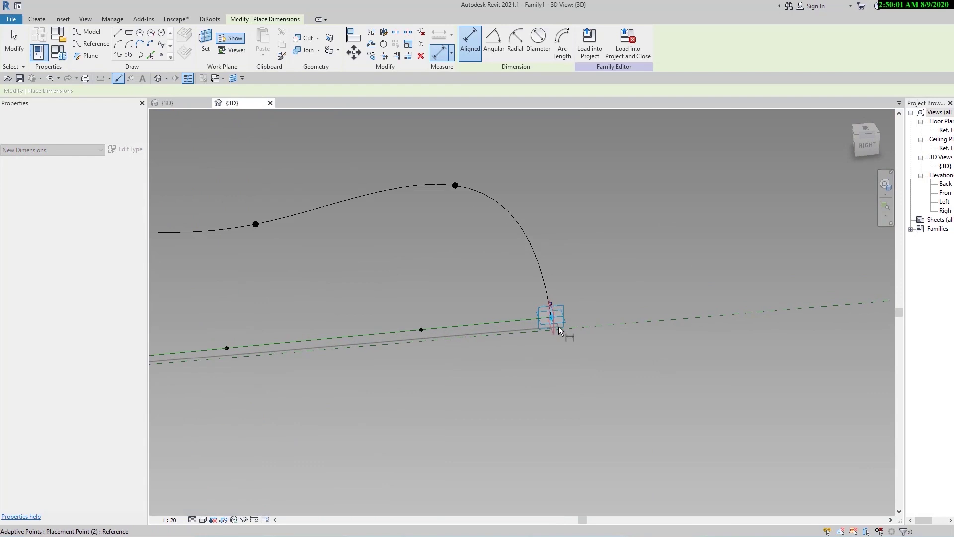
{"action": "left_click", "coordinate": [548, 326]}
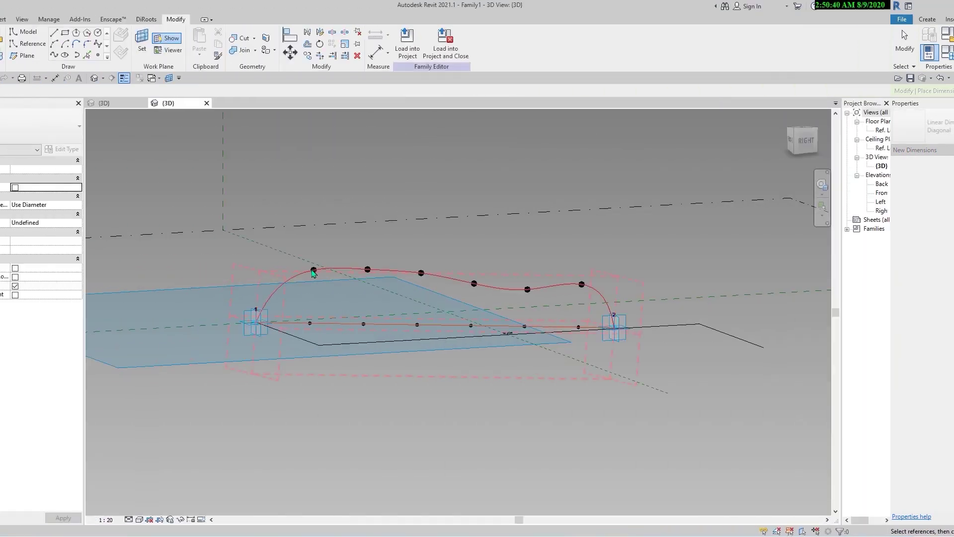
{"action": "key", "text": "Escape"}
{"action": "key", "text": "Escape"}
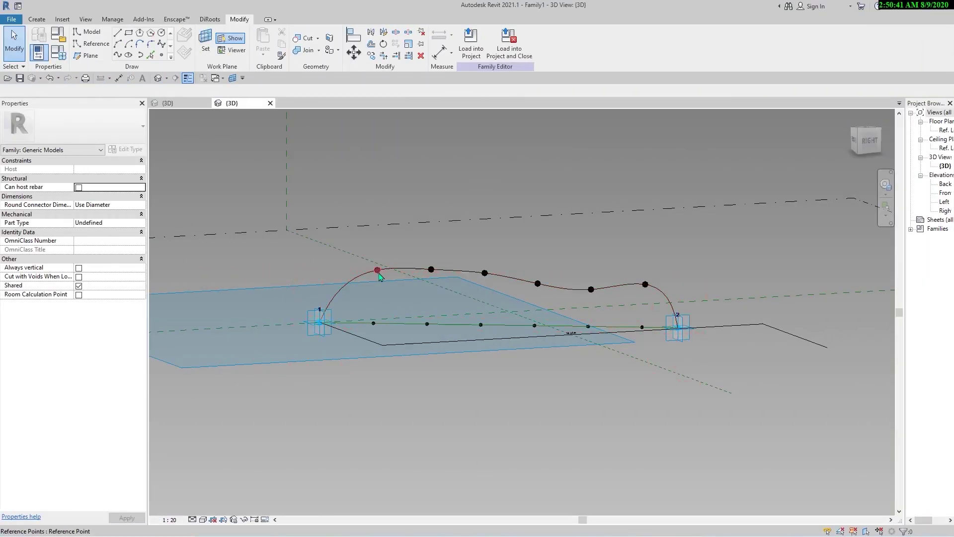
- Tie the first raised point's Offset to a new instance parameter named O1
{"action": "left_click", "coordinate": [377, 271]}
{"action": "left_click", "coordinate": [144, 276]}
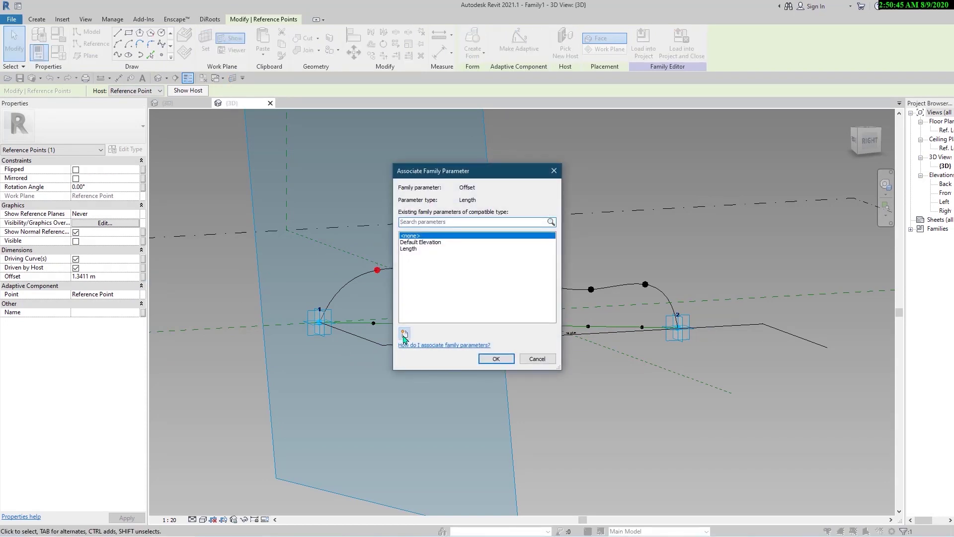
{"action": "left_click", "coordinate": [404, 333]}
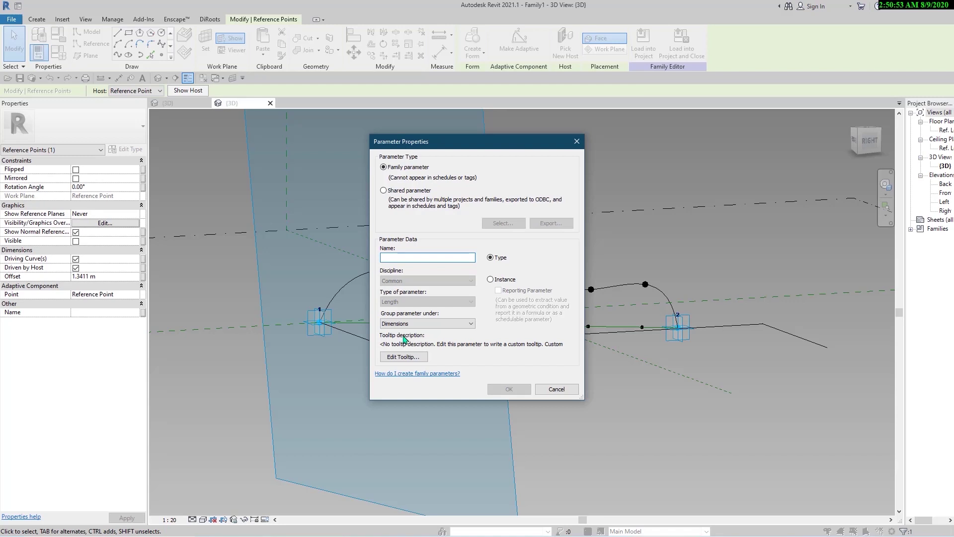
{"action": "type", "text": "o"}
{"action": "key", "text": "BackSpace"}
{"action": "type", "text": "O1"}
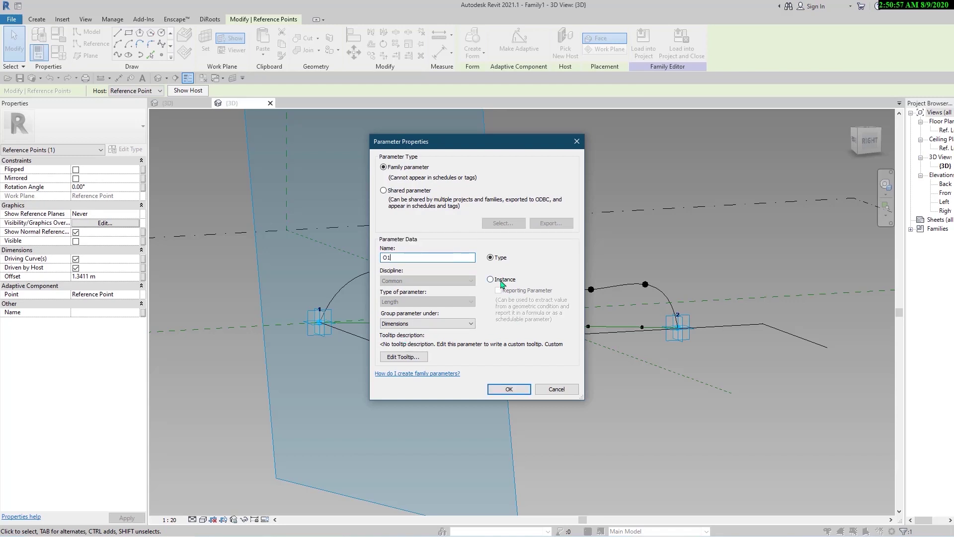
{"action": "left_click", "coordinate": [508, 389]}
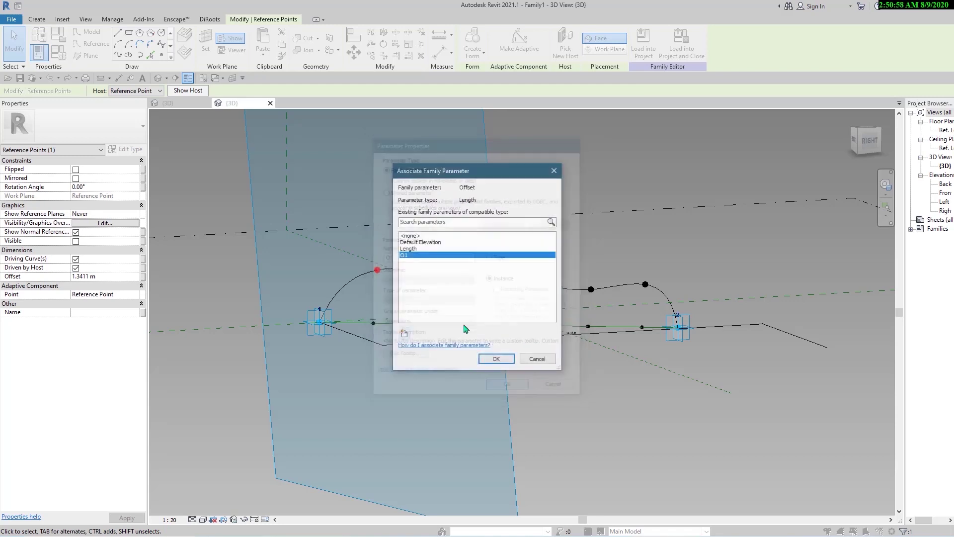
{"action": "left_click", "coordinate": [491, 358]}
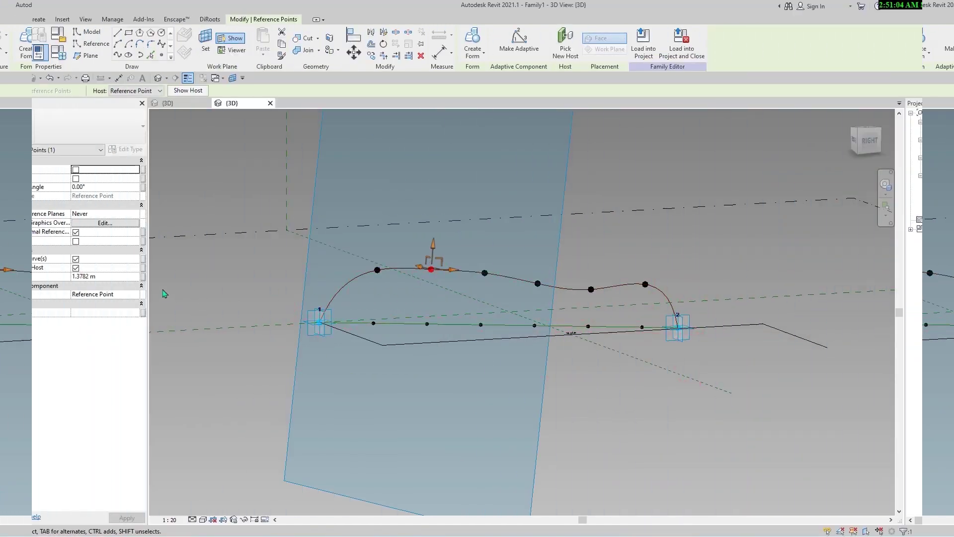
- Link the remaining raised points' offsets to new instance parameters O5 and O6
{"action": "left_click", "coordinate": [143, 276]}
{"action": "left_click", "coordinate": [400, 369]}
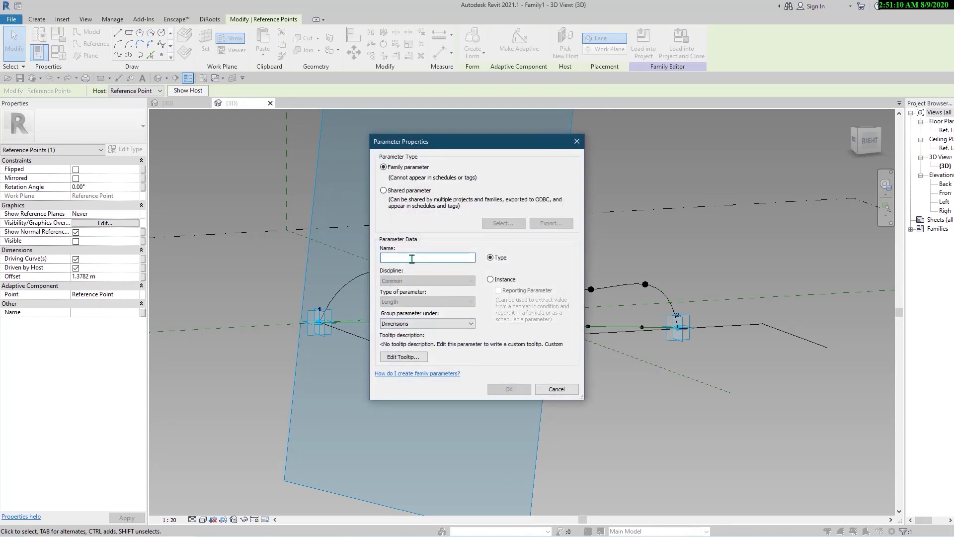
{"action": "type", "text": "O5"}
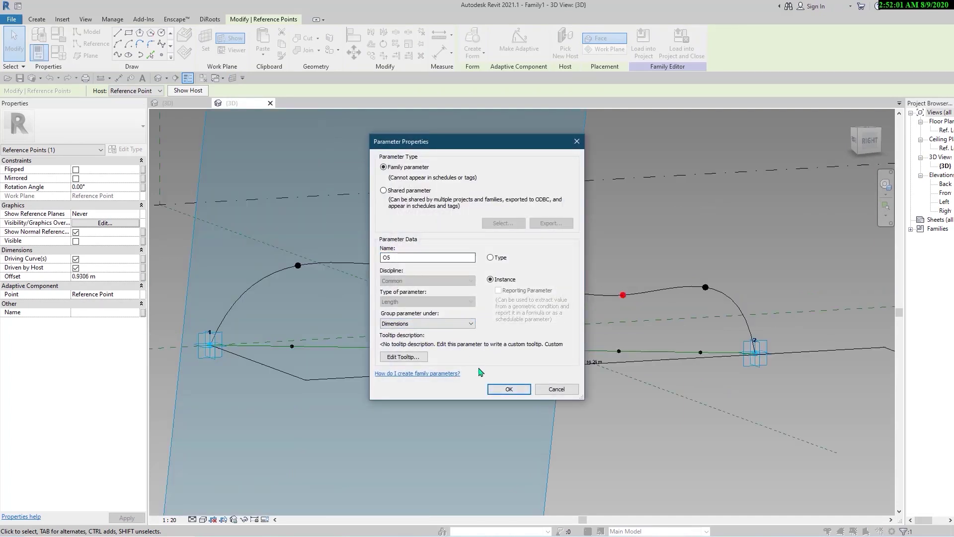
{"action": "left_click", "coordinate": [499, 389]}
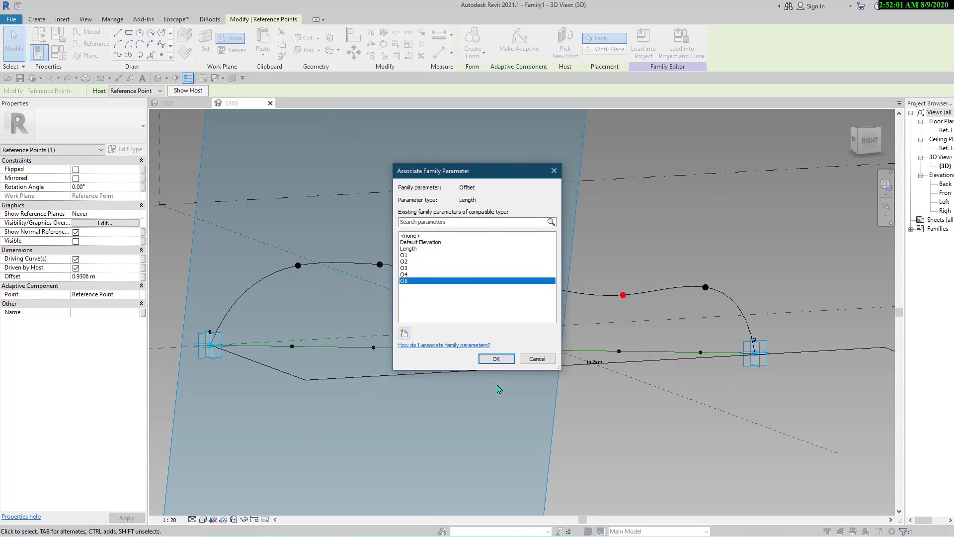
{"action": "left_click", "coordinate": [497, 359]}
{"action": "left_click_drag", "start_coordinate": [663, 266], "coordinate": [731, 320]}
{"action": "left_click", "coordinate": [143, 278]}
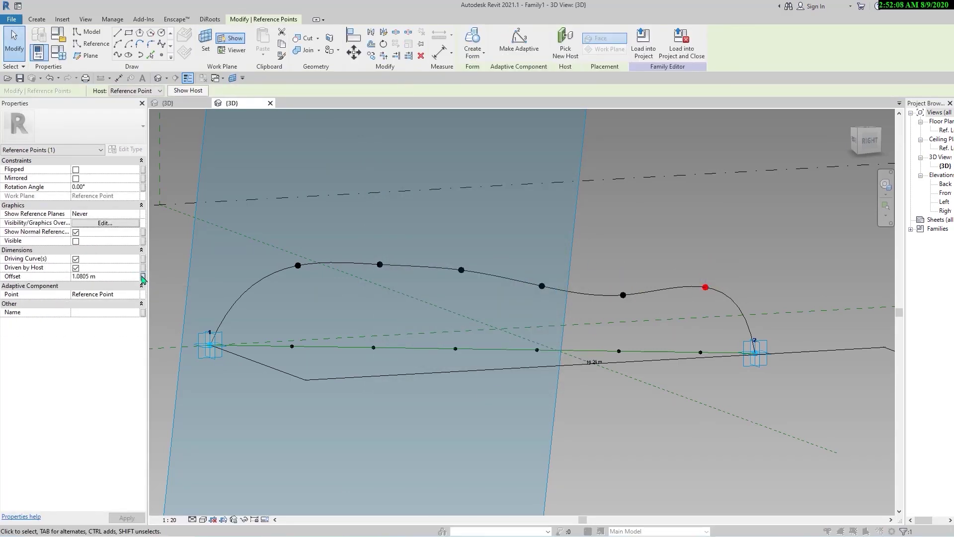
{"action": "left_click", "coordinate": [404, 345]}
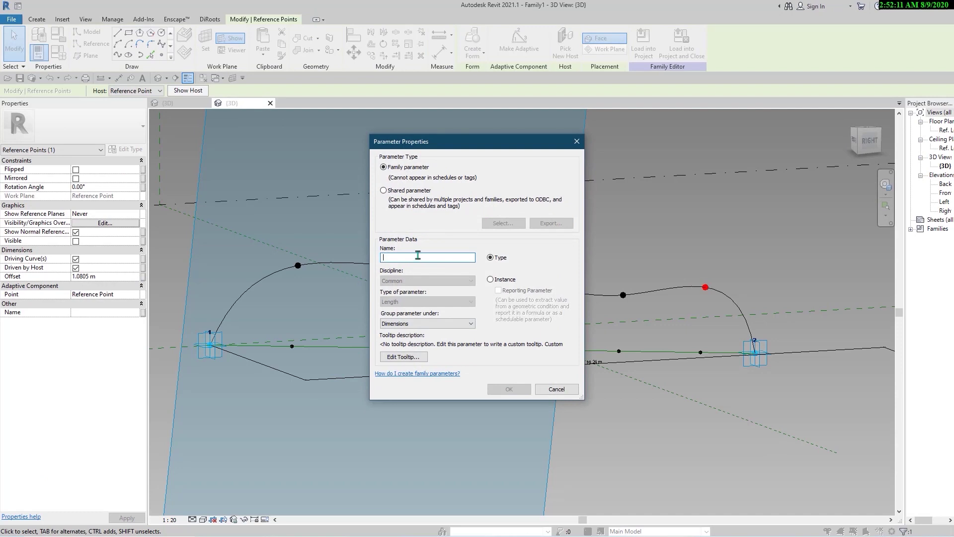
{"action": "type", "text": "O6"}
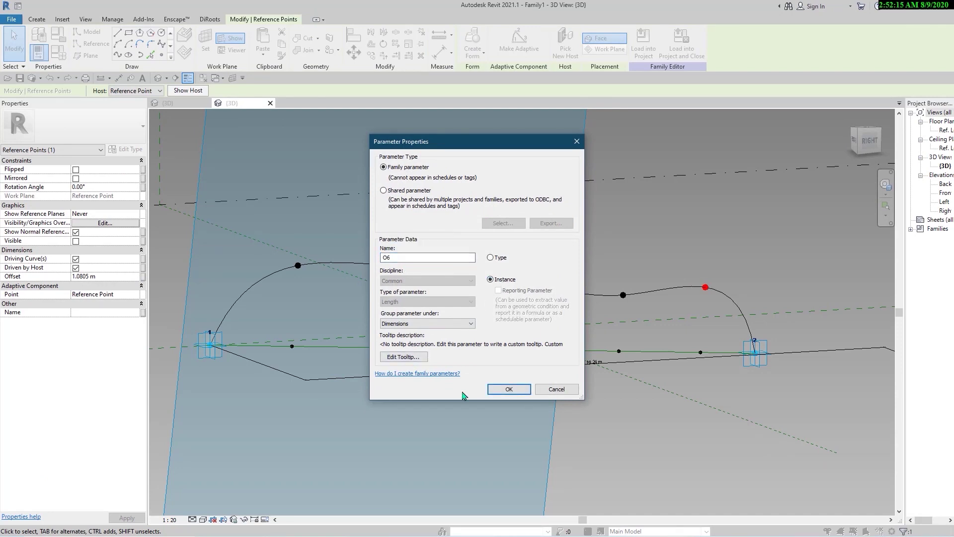
{"action": "left_click", "coordinate": [509, 388]}
{"action": "left_click", "coordinate": [494, 360]}
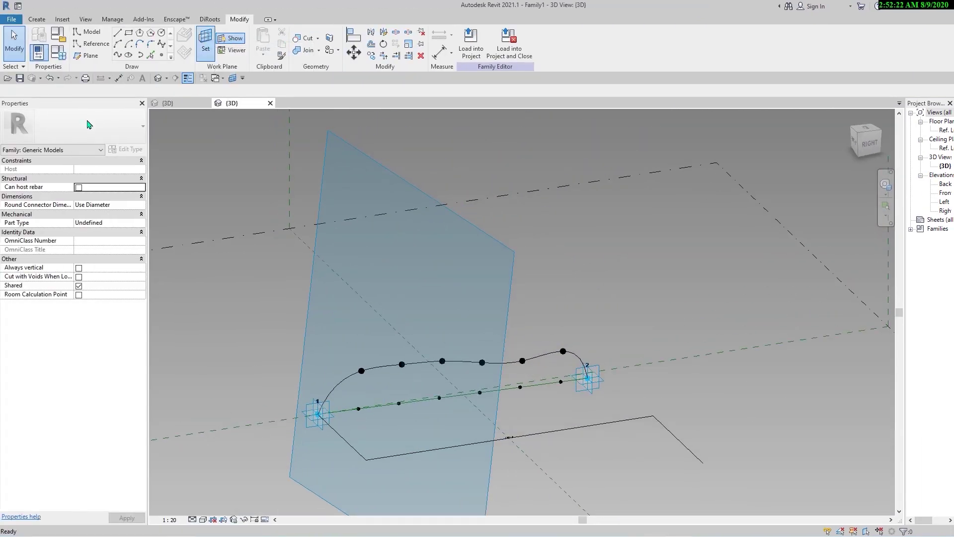
- Check the work-plane placement options, then re-frame the view on the curve
{"action": "left_click", "coordinate": [205, 42]}
{"action": "left_click", "coordinate": [82, 91]}
{"action": "key", "text": "Escape"}
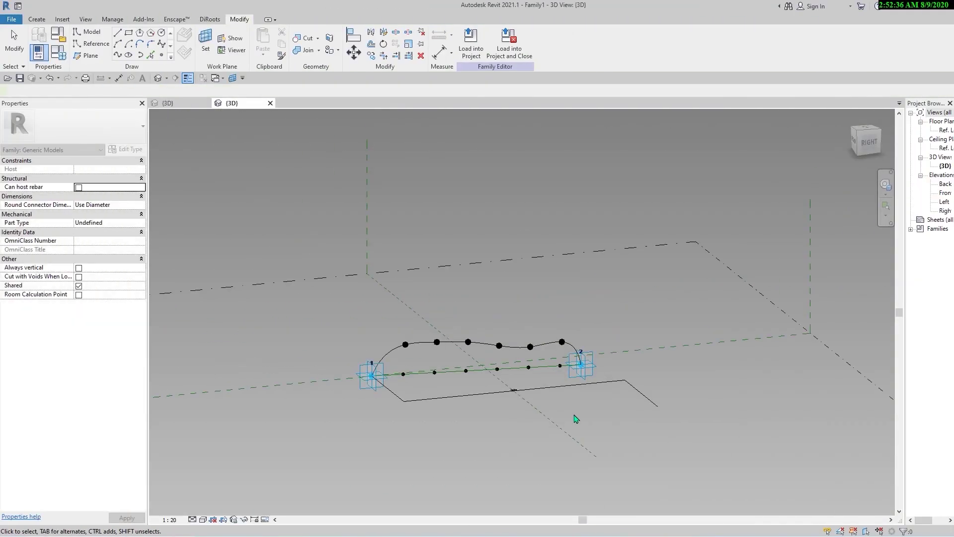
{"action": "middle_click_drag", "start_coordinate": [575, 418], "coordinate": [537, 333], "text": "shift"}
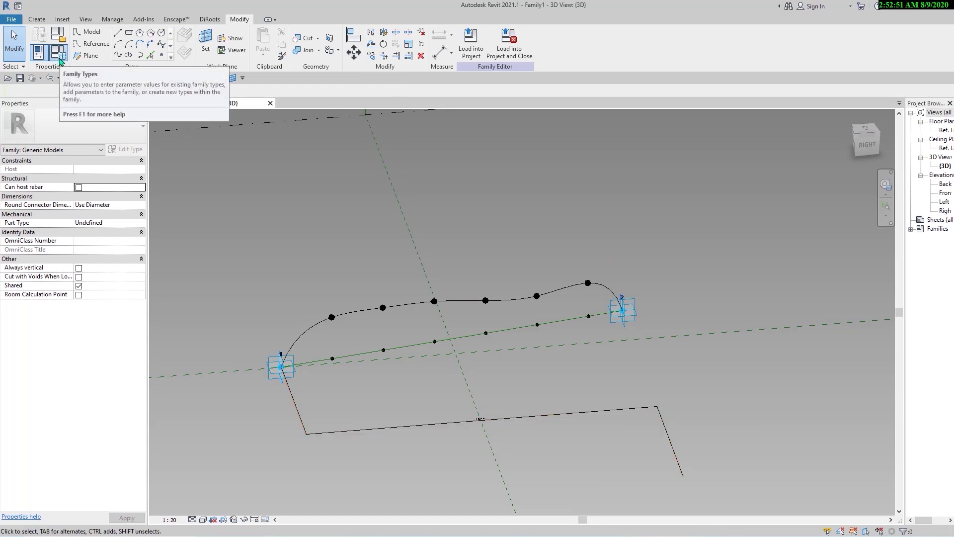
- Create Factor as an instance Length parameter grouped under Dimensions in Family Types
{"action": "left_click", "coordinate": [59, 51]}
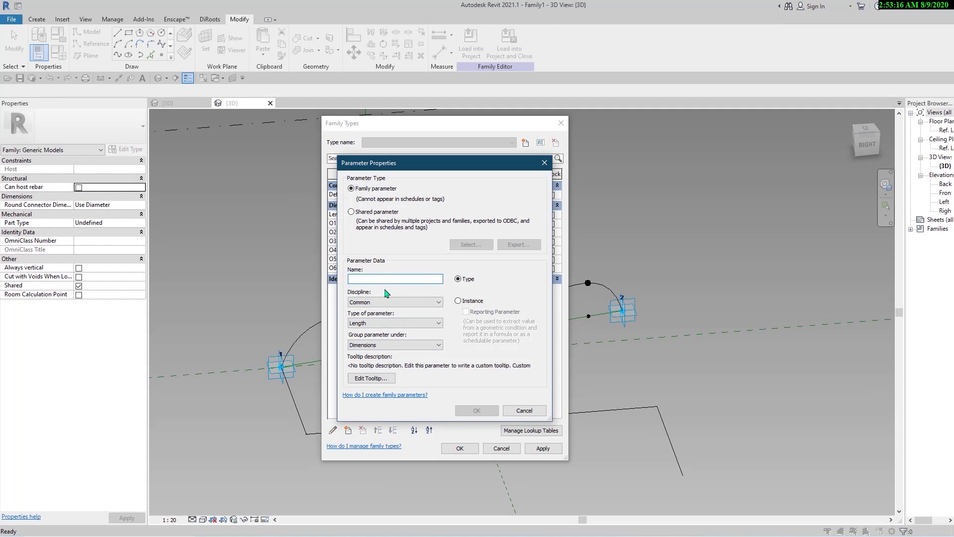
{"action": "type", "text": "Facto"}
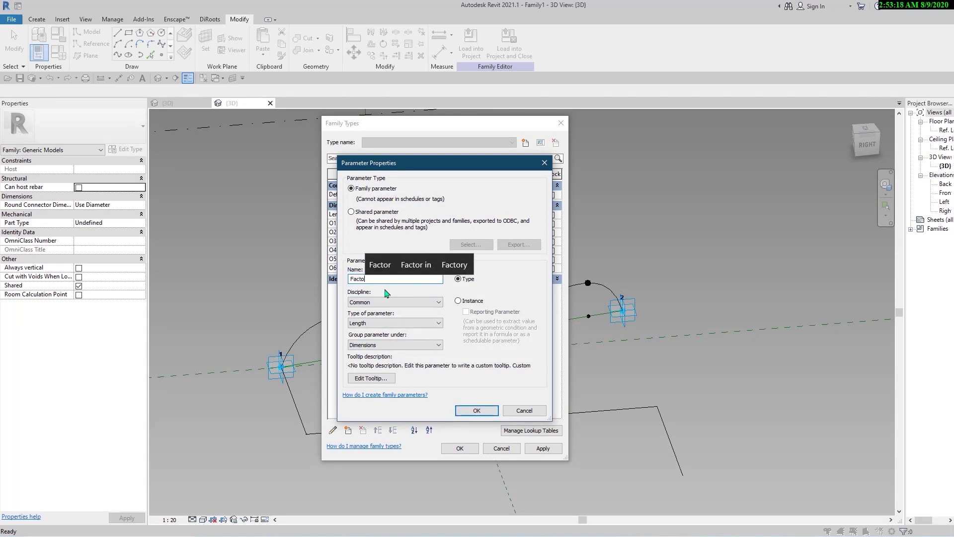
{"action": "type", "text": "r"}
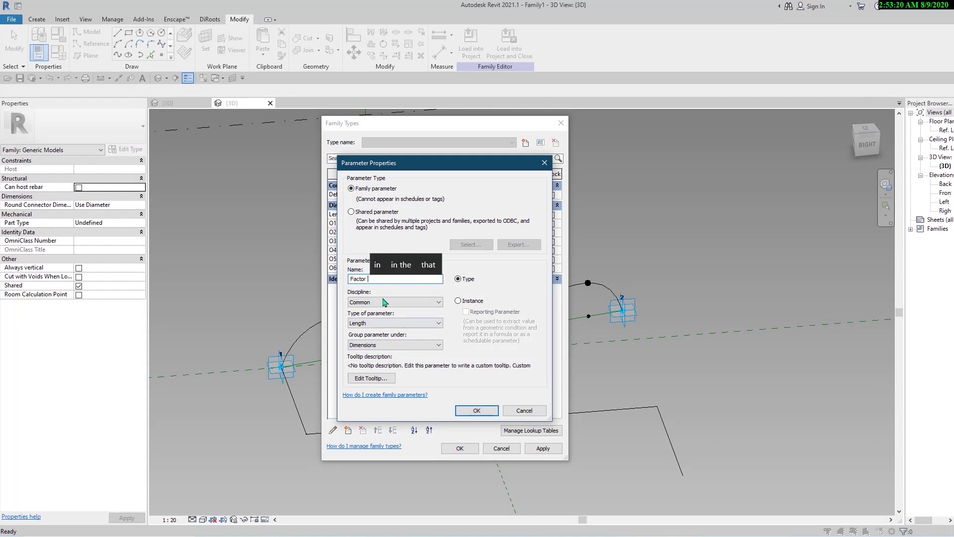
{"action": "left_click", "coordinate": [468, 303]}
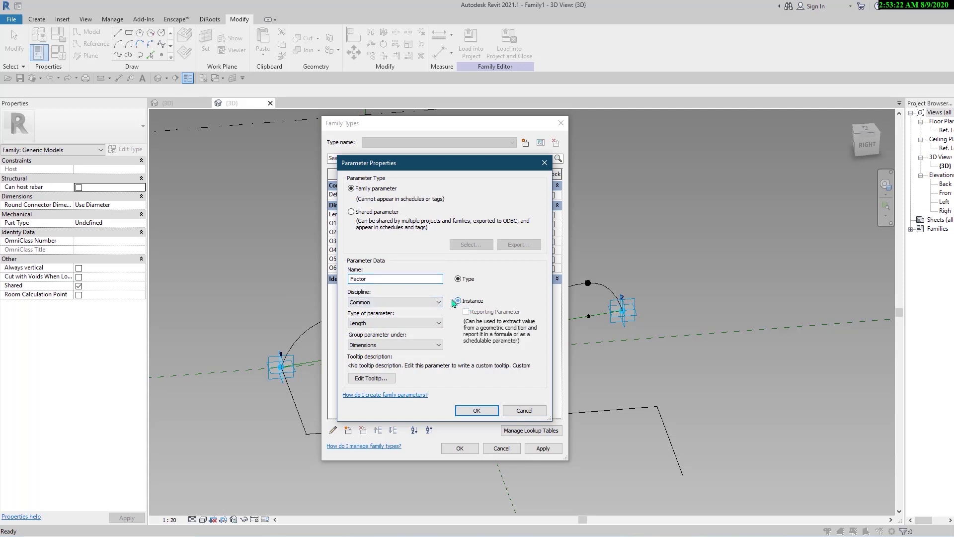
{"action": "left_click", "coordinate": [361, 303]}
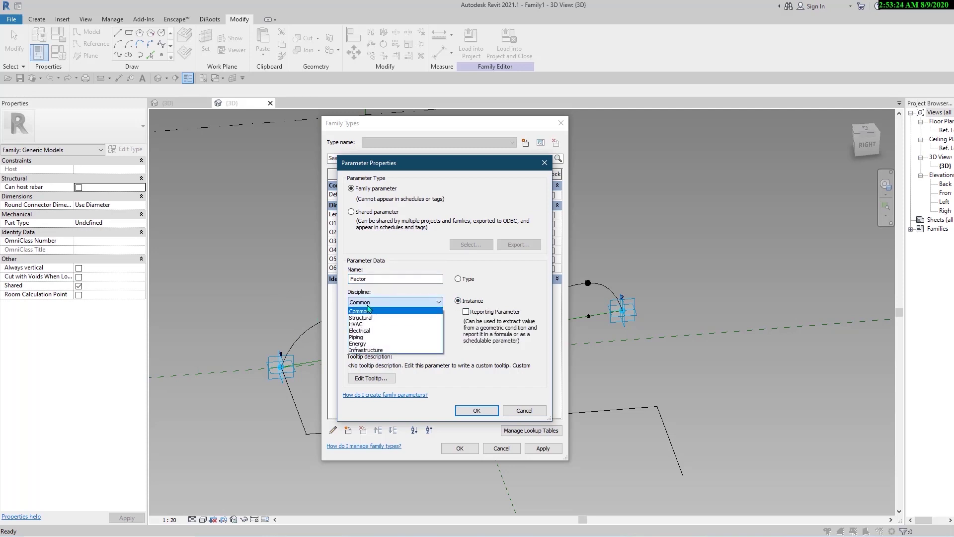
{"action": "left_click", "coordinate": [379, 314]}
{"action": "left_click", "coordinate": [395, 323]}
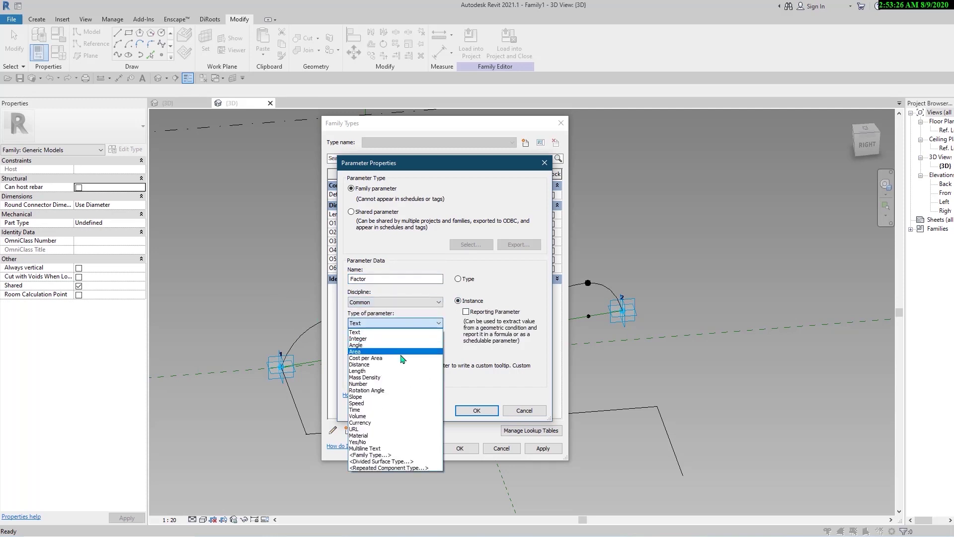
{"action": "key", "text": "Down"}
{"action": "key", "text": "Down"}
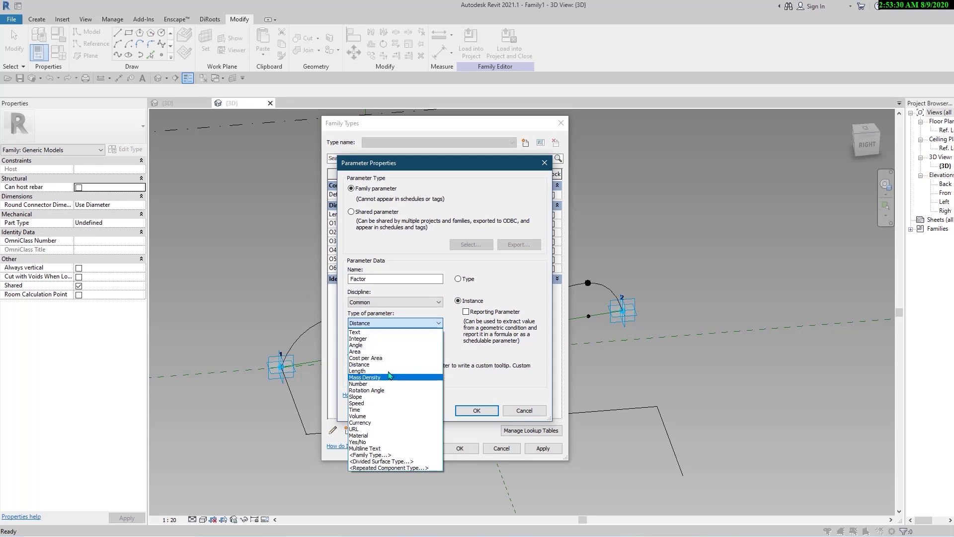
{"action": "left_click", "coordinate": [386, 371]}
{"action": "left_click", "coordinate": [395, 345]}
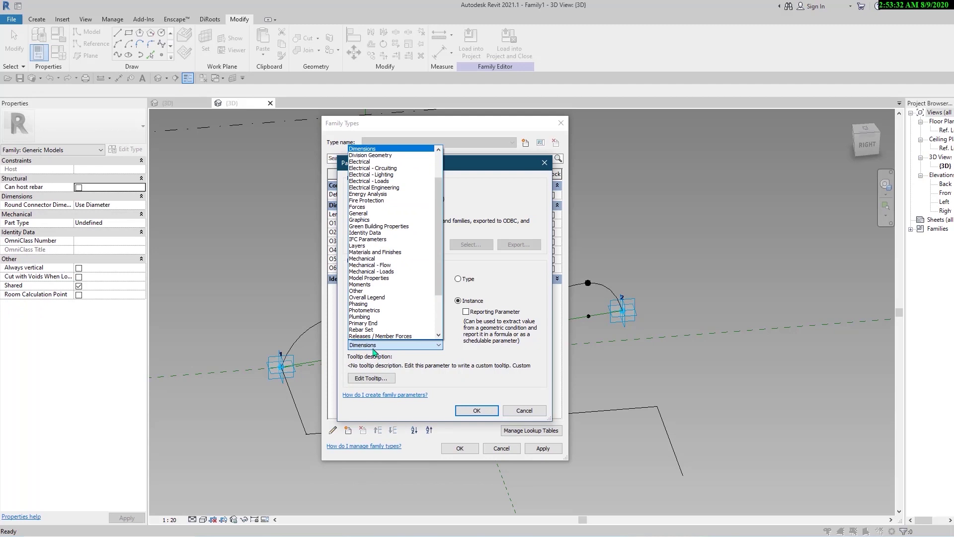
{"action": "left_click", "coordinate": [335, 354]}
{"action": "left_click", "coordinate": [465, 411]}
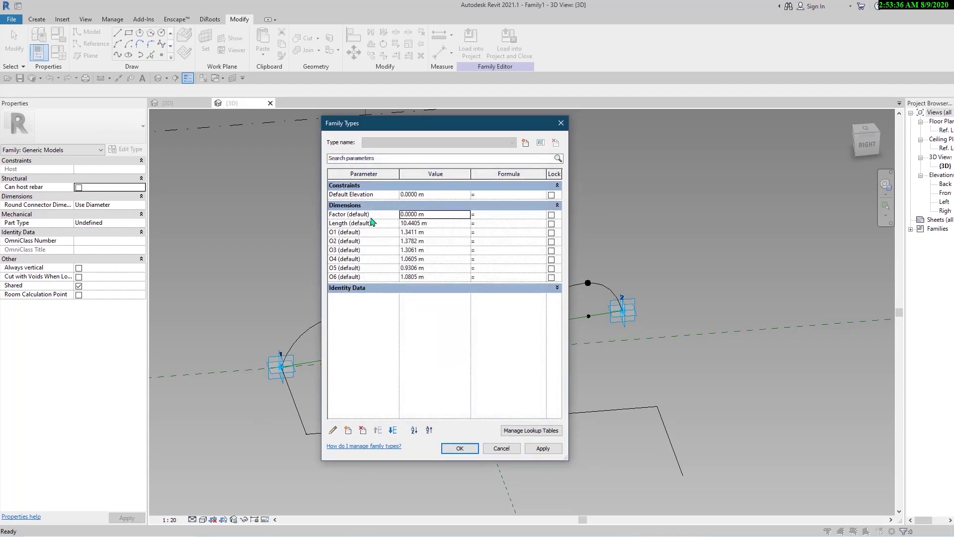
{"action": "left_click_drag", "start_coordinate": [464, 124], "coordinate": [299, 129]}
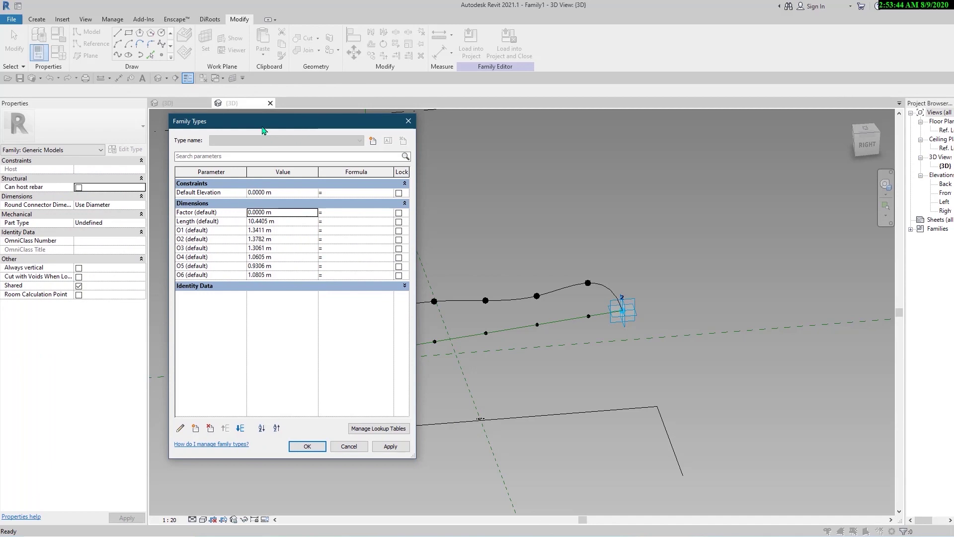
{"action": "left_click_drag", "start_coordinate": [263, 127], "coordinate": [393, 125]}
- Add a new instance parameter named Angle of type Angle
{"action": "left_click", "coordinate": [329, 427]}
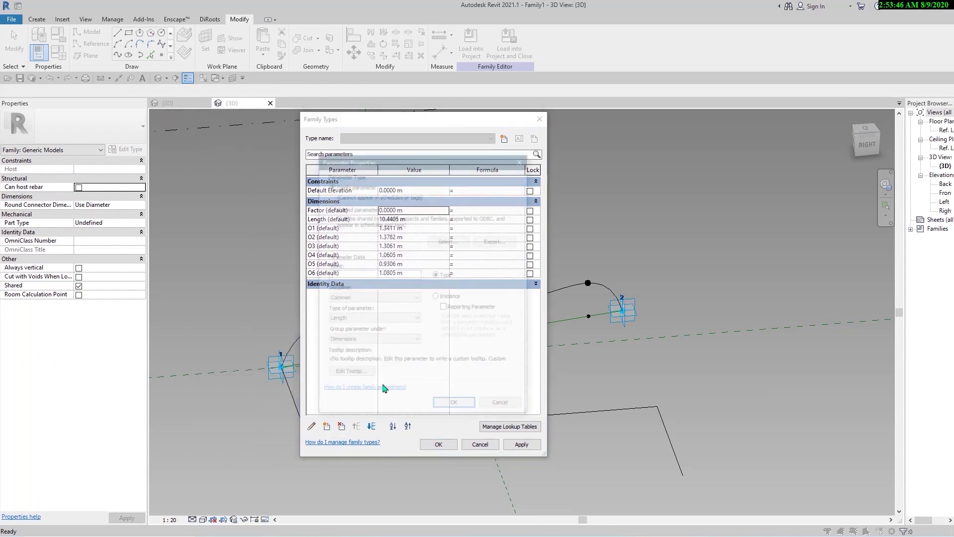
{"action": "type", "text": "A"}
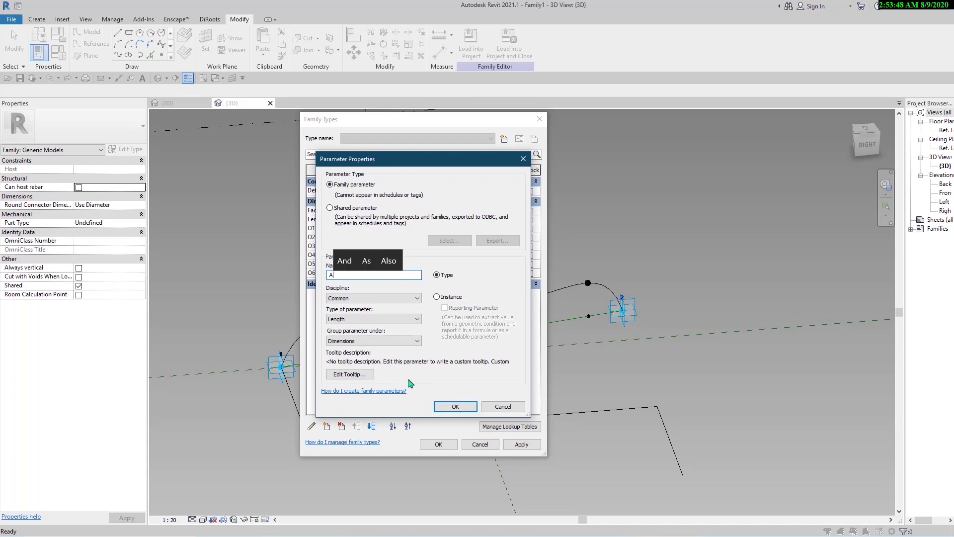
{"action": "type", "text": "ngle"}
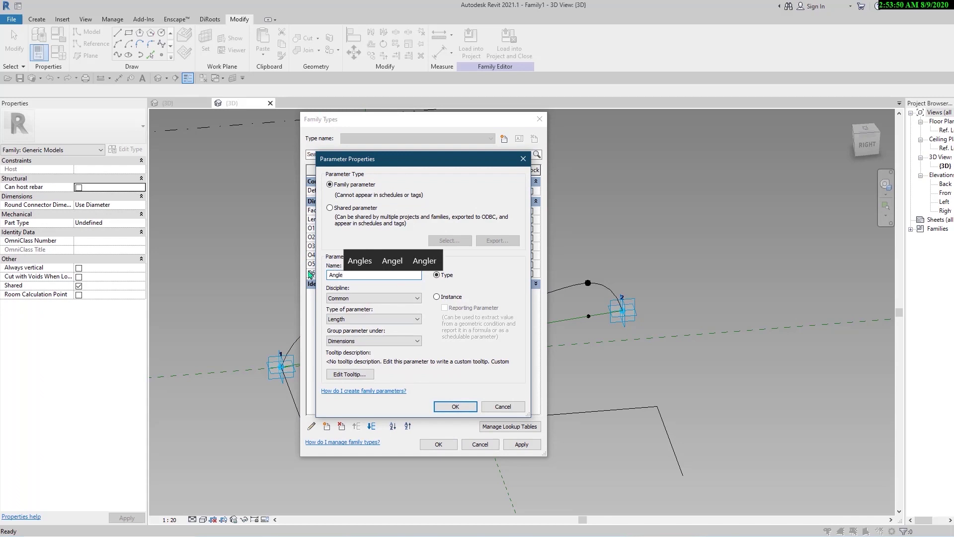
{"action": "left_click", "coordinate": [450, 297]}
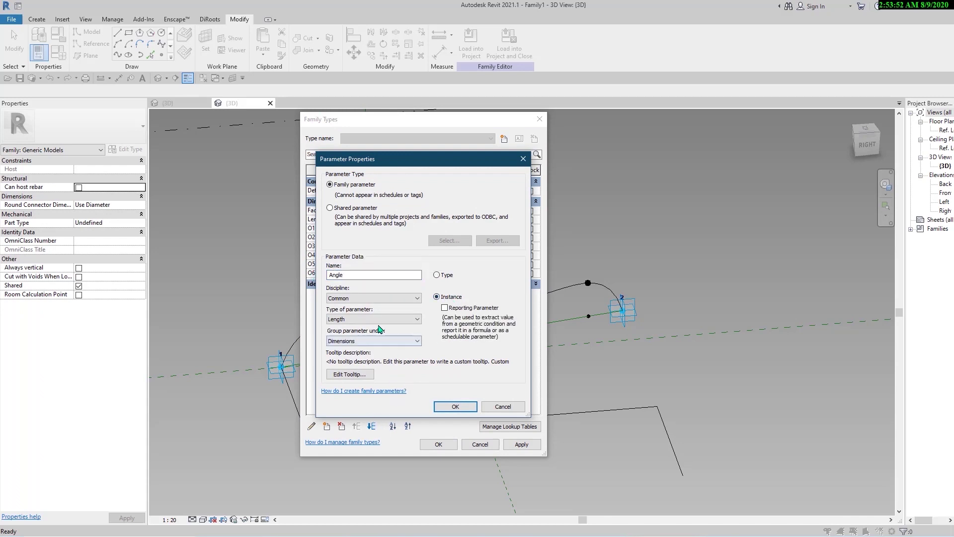
{"action": "left_click", "coordinate": [362, 320]}
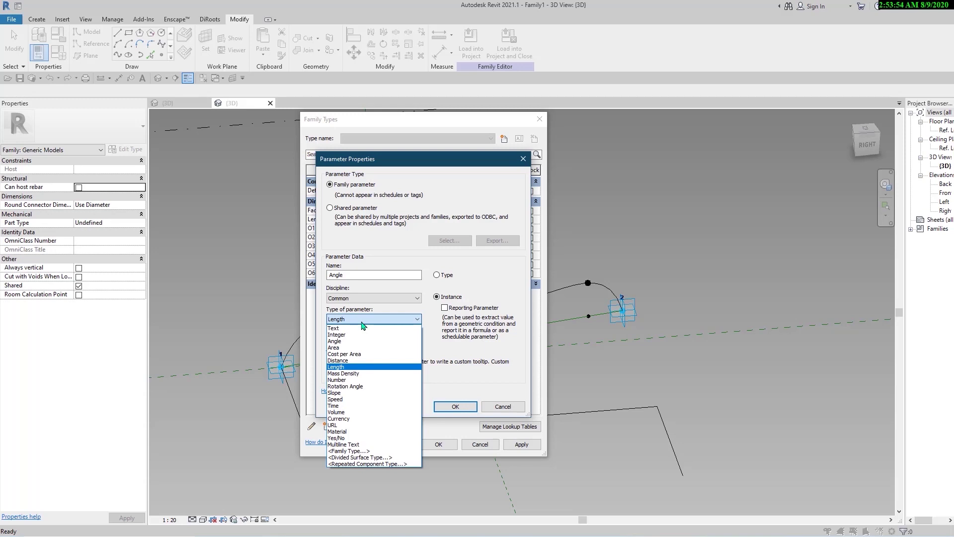
{"action": "left_click", "coordinate": [366, 341]}
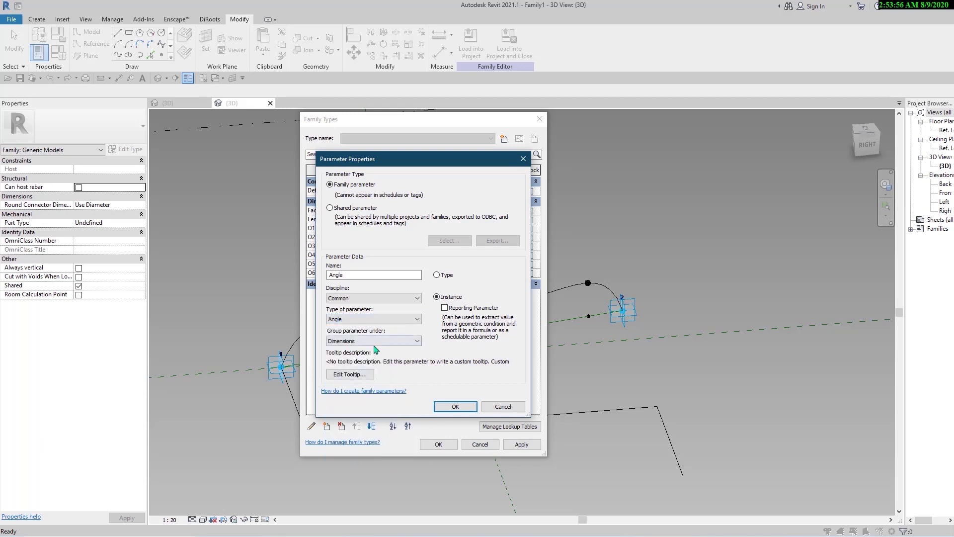
{"action": "left_click", "coordinate": [455, 406]}
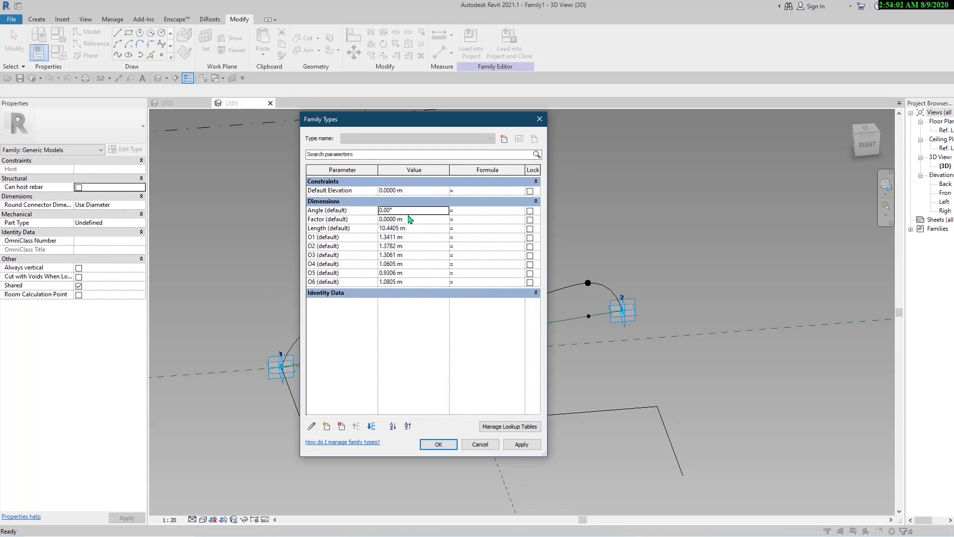
- Set the Angle value to 45° and the Factor value to 0.1
{"action": "left_click", "coordinate": [412, 215]}
{"action": "type", "text": "45"}
{"action": "left_click", "coordinate": [419, 343]}
{"action": "left_click", "coordinate": [464, 239]}
{"action": "left_click", "coordinate": [319, 231]}
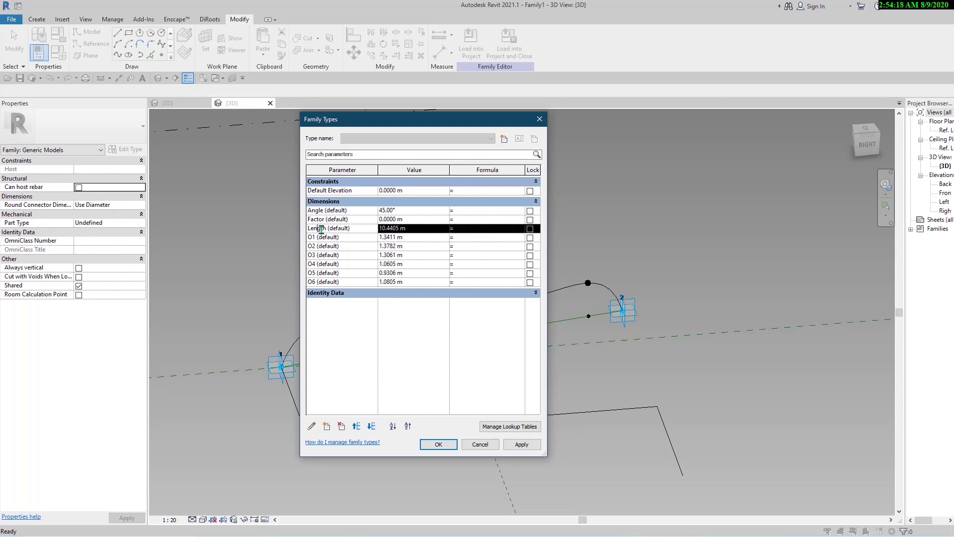
{"action": "double_click", "coordinate": [313, 229]}
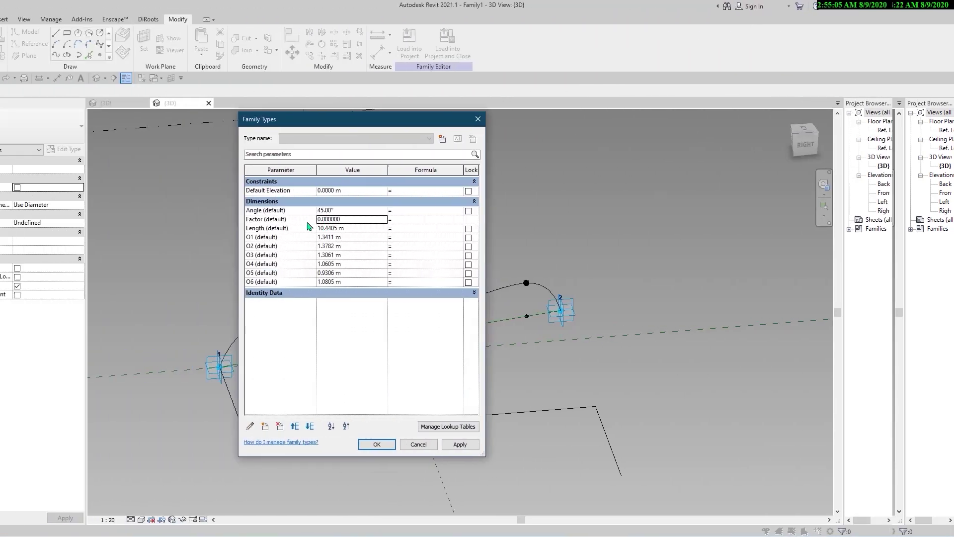
{"action": "left_click", "coordinate": [434, 222]}
{"action": "type", "text": "0.1"}
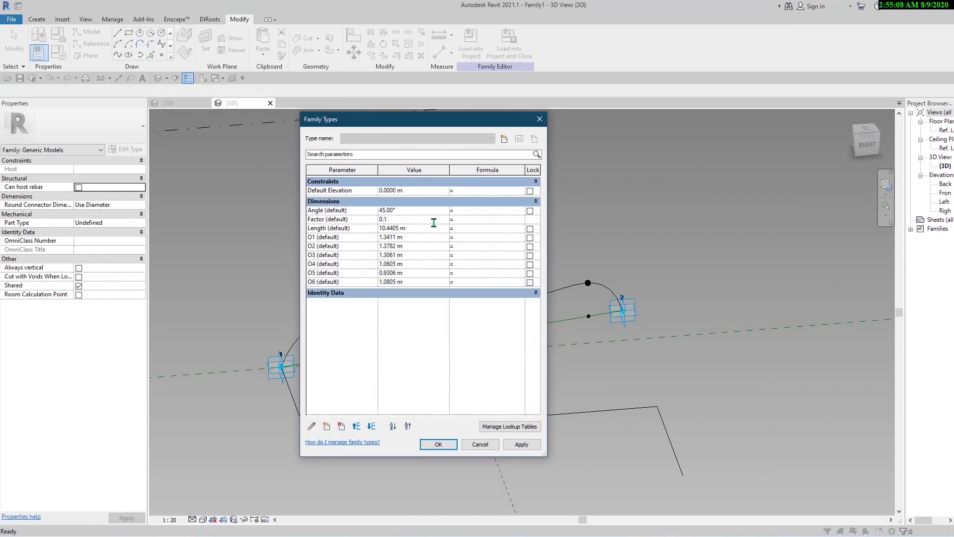
{"action": "left_click", "coordinate": [393, 397]}
{"action": "left_click", "coordinate": [470, 241]}
- Enter the Length * Factor * sin(Angle) formula for O1, paste it into O2–O4, and apply
{"action": "type", "text": "Length * Factor * sin(Angle"}
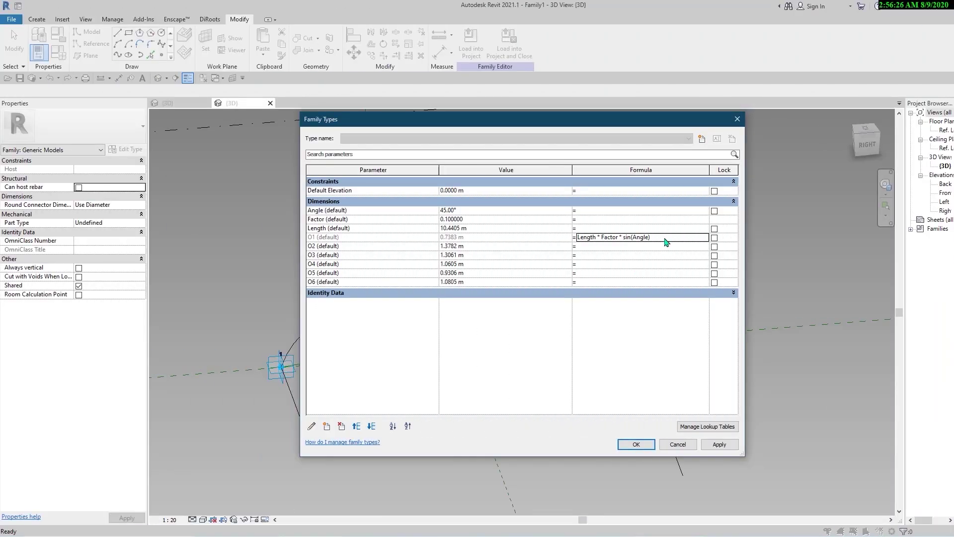
{"action": "left_click", "coordinate": [665, 239]}
{"action": "key", "text": "ctrl+c"}
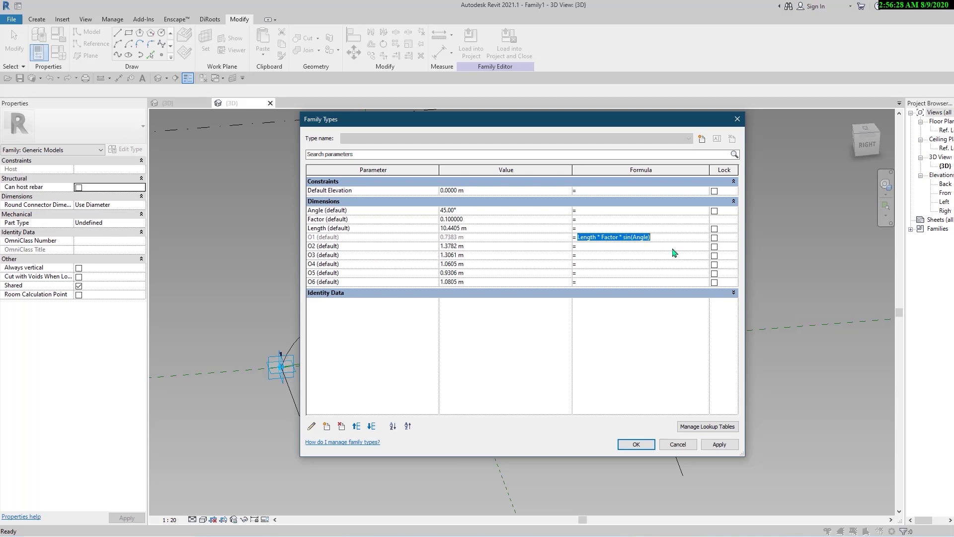
{"action": "left_click", "coordinate": [665, 248]}
{"action": "key", "text": "ctrl+v"}
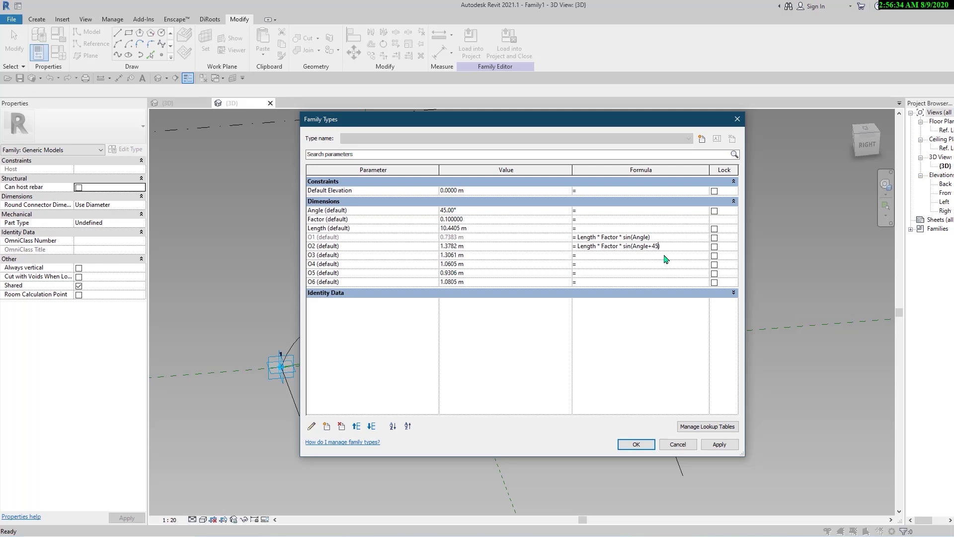
{"action": "left_click", "coordinate": [665, 255]}
{"action": "key", "text": "ctrl+v"}
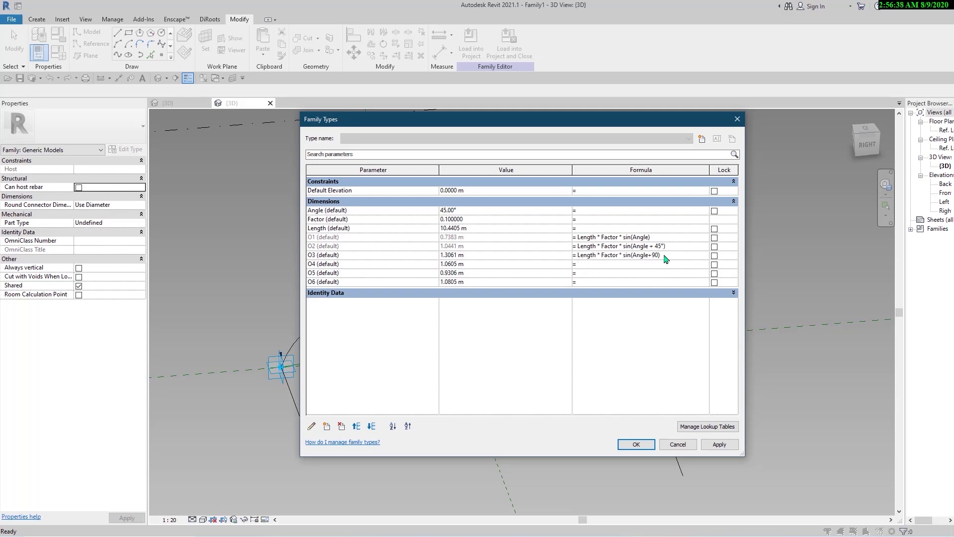
{"action": "left_click", "coordinate": [648, 268]}
{"action": "key", "text": "ctrl+v"}
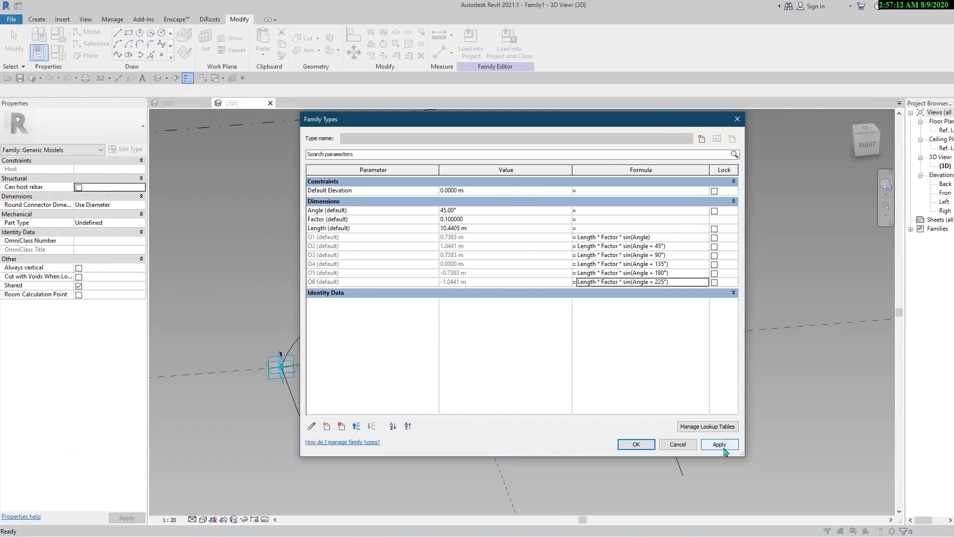
{"action": "left_click", "coordinate": [636, 443]}
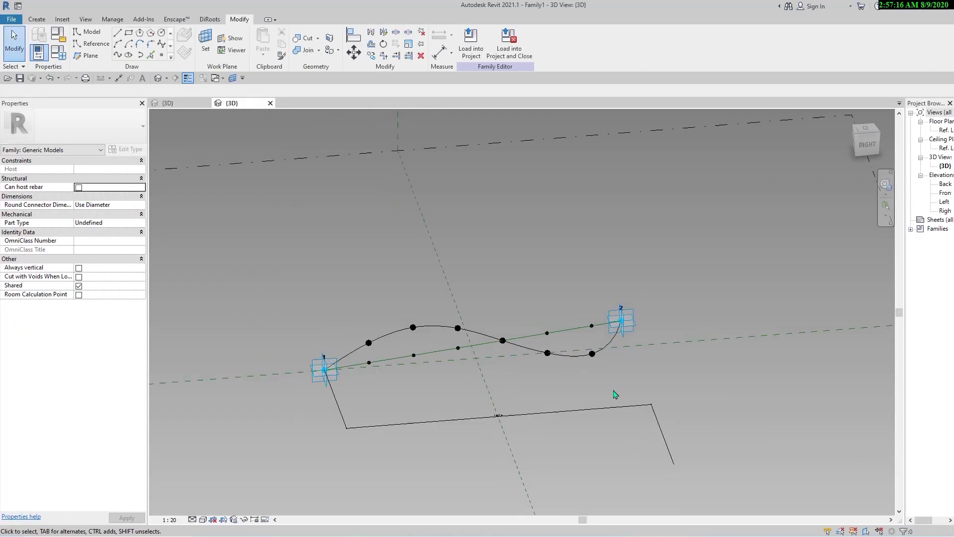
- Change the Angle parameter to 90° in Family Types and apply it
{"action": "left_click", "coordinate": [57, 52]}
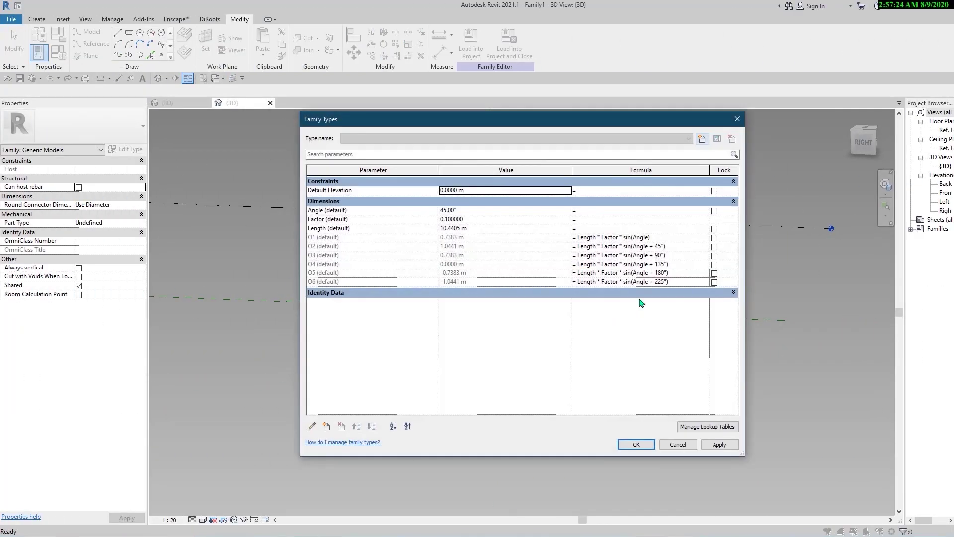
{"action": "left_click_drag", "start_coordinate": [542, 110], "coordinate": [172, 133]}
{"action": "type", "text": "90"}
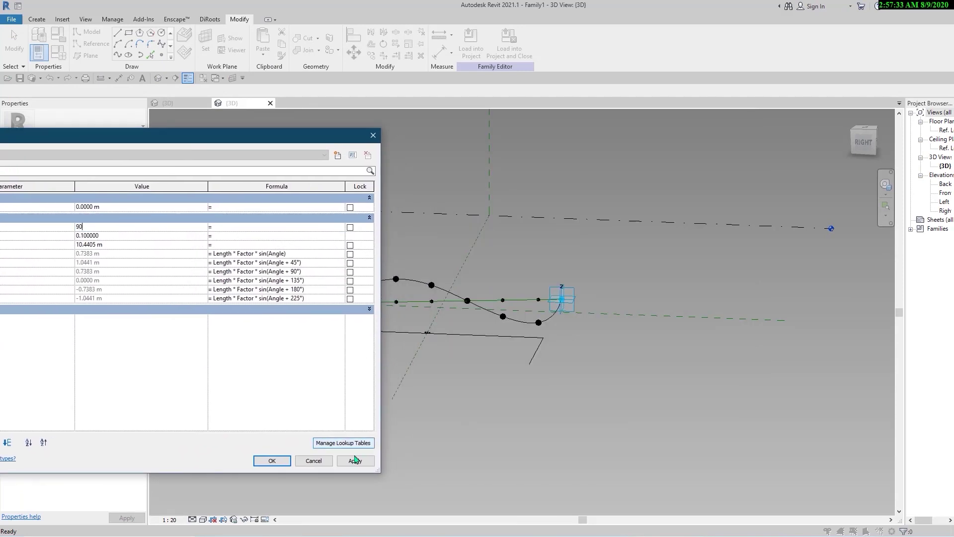
{"action": "left_click", "coordinate": [354, 466]}
{"action": "left_click_drag", "start_coordinate": [233, 141], "coordinate": [108, 141]}
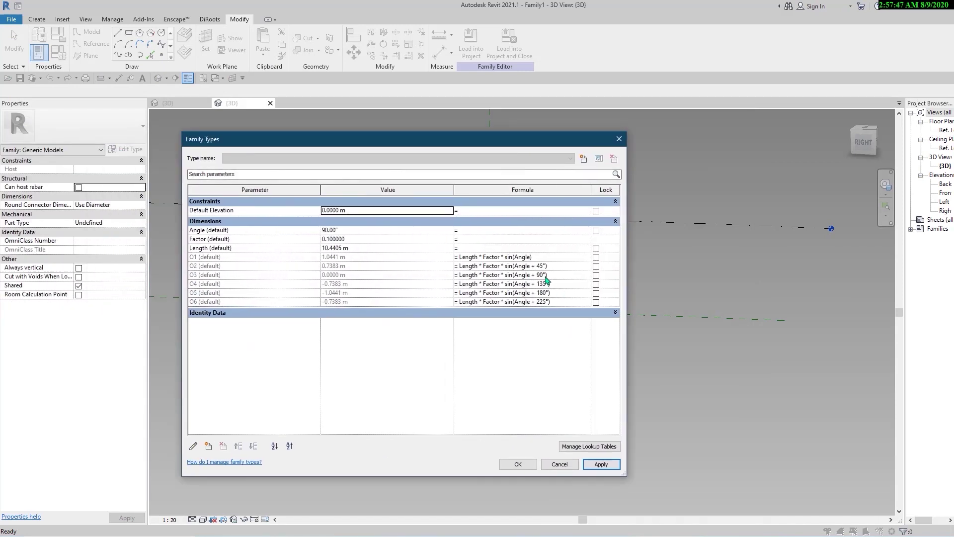
- Edit the O2, O3 and O5 formulas to Angle + 90°, + 180° and + 360°
{"action": "double_click", "coordinate": [542, 266]}
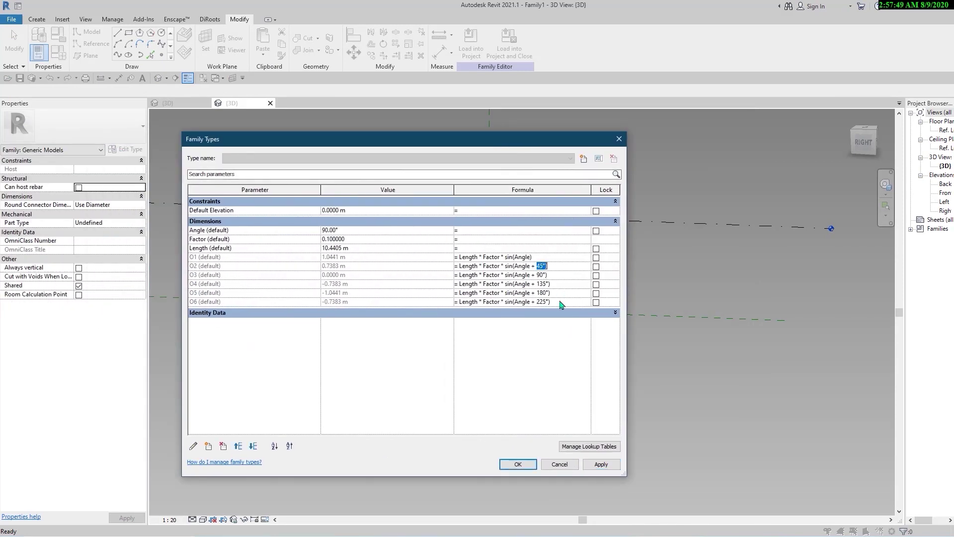
{"action": "left_click", "coordinate": [565, 311]}
{"action": "type", "text": "0"}
{"action": "double_click", "coordinate": [541, 275]}
{"action": "type", "text": "180"}
{"action": "left_click", "coordinate": [545, 284]}
{"action": "double_click", "coordinate": [542, 293]}
{"action": "type", "text": "360"}
{"action": "left_click", "coordinate": [559, 347]}
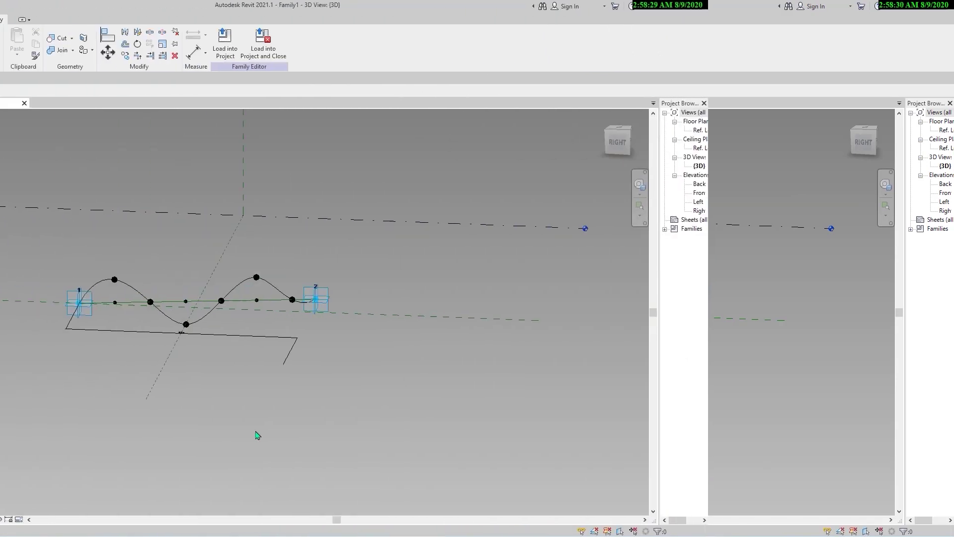
- Zoom and orbit around the two-wave sine curve, then start the Model Line tool
{"action": "scroll", "coordinate": [451, 329], "scroll_direction": "up", "scroll_amount": 3}
{"action": "middle_click_drag", "start_coordinate": [452, 330], "coordinate": [590, 396], "text": "shift"}
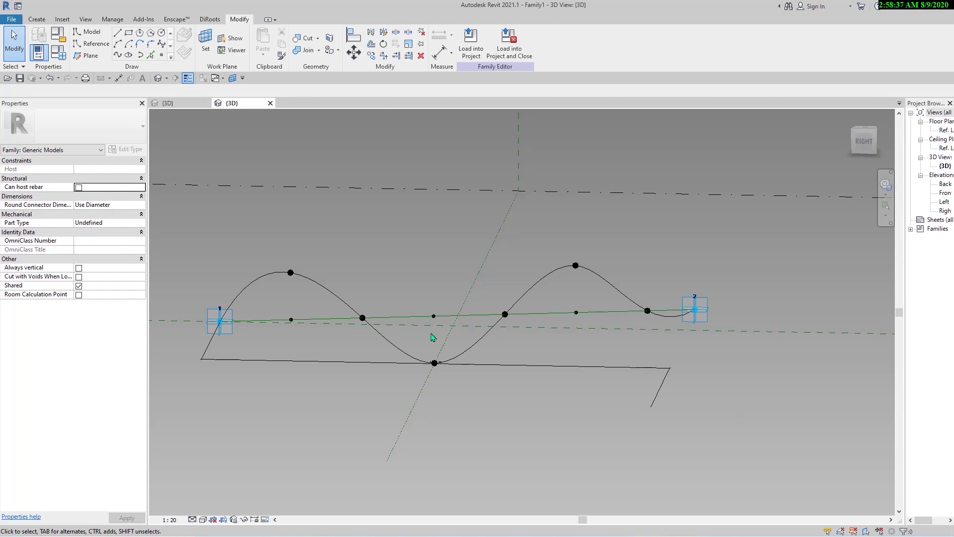
{"action": "scroll", "coordinate": [586, 297], "scroll_direction": "down", "scroll_amount": 2}
{"action": "middle_click_drag", "start_coordinate": [579, 430], "coordinate": [581, 436], "text": "shift"}
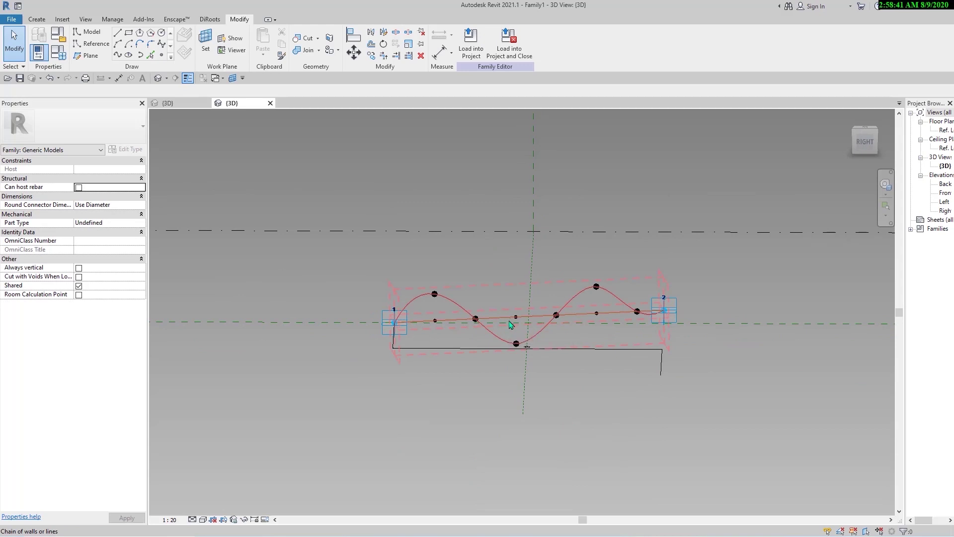
{"action": "scroll", "coordinate": [646, 333], "scroll_direction": "down", "scroll_amount": 2}
{"action": "middle_click_drag", "start_coordinate": [649, 335], "coordinate": [641, 407], "text": "shift"}
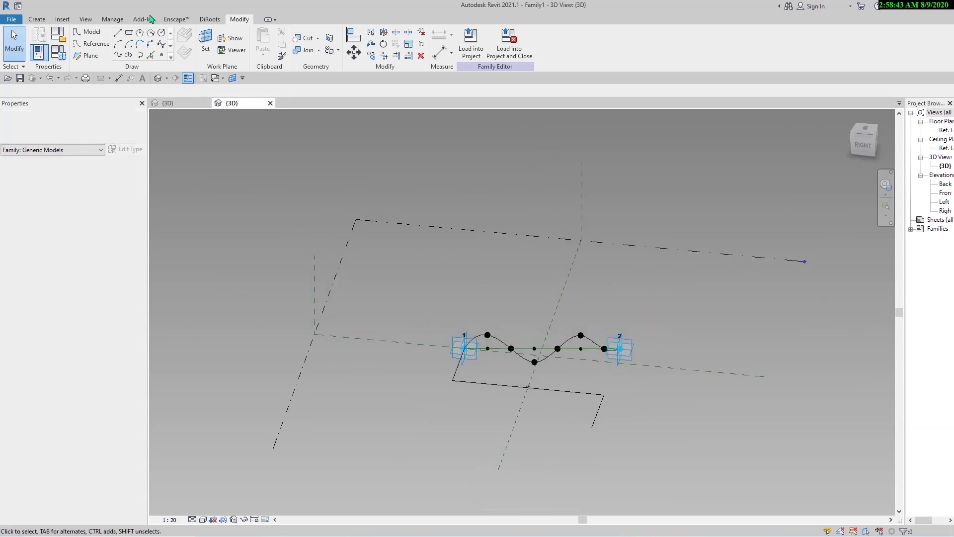
{"action": "left_click", "coordinate": [117, 32]}
- Draw two joined model lines meeting at a corner below the curve
{"action": "scroll", "coordinate": [390, 411], "scroll_direction": "up", "scroll_amount": 4}
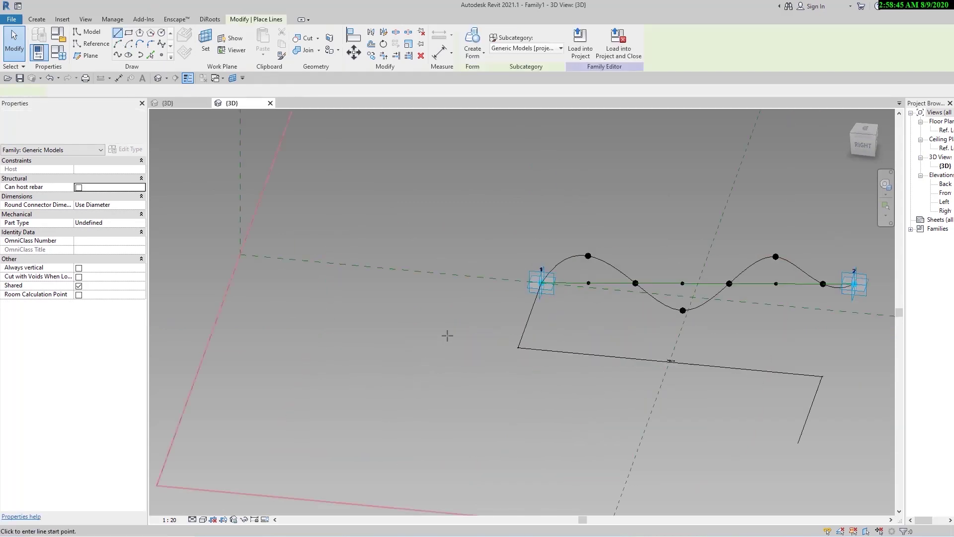
{"action": "left_click", "coordinate": [394, 405]}
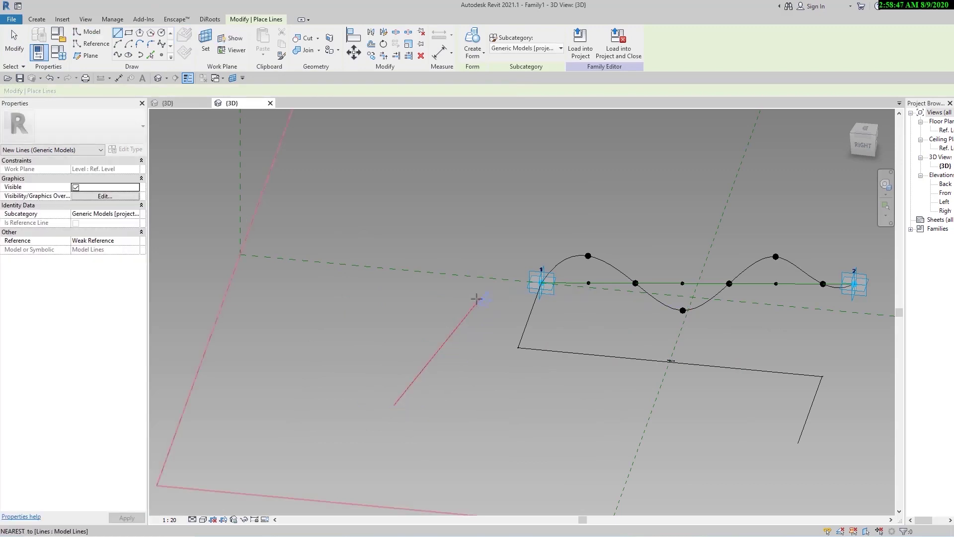
{"action": "left_click", "coordinate": [479, 299]}
{"action": "left_click", "coordinate": [494, 385]}
{"action": "key", "text": "Escape"}
{"action": "key", "text": "Escape"}
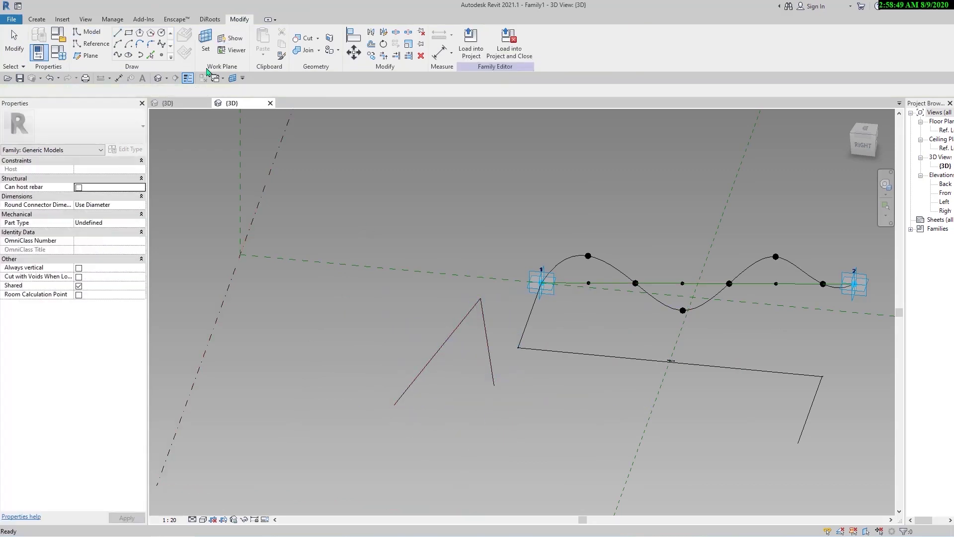
- Add an angular dimension between the two lines and label it with the Angle parameter
{"action": "left_click", "coordinate": [37, 19]}
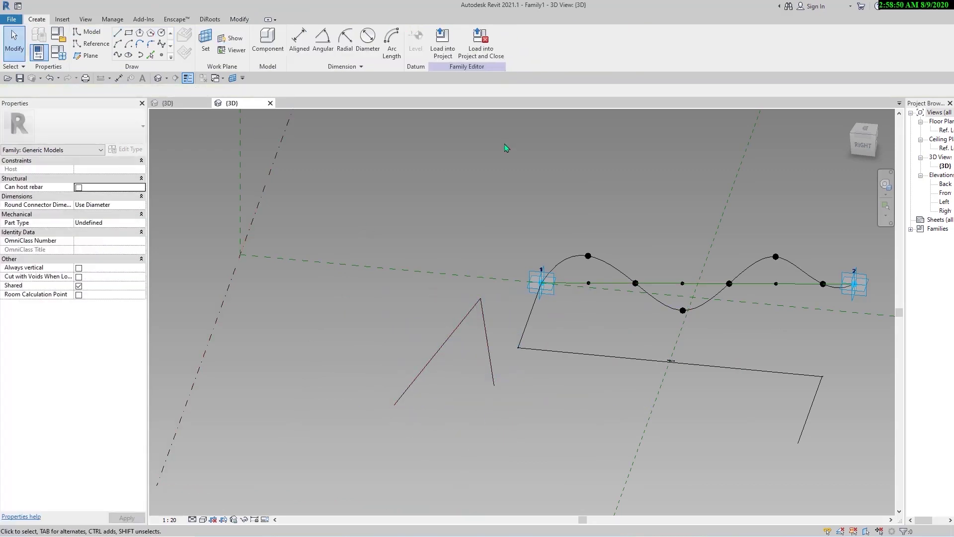
{"action": "left_click", "coordinate": [322, 40]}
{"action": "scroll", "coordinate": [460, 335], "scroll_direction": "up", "scroll_amount": 3}
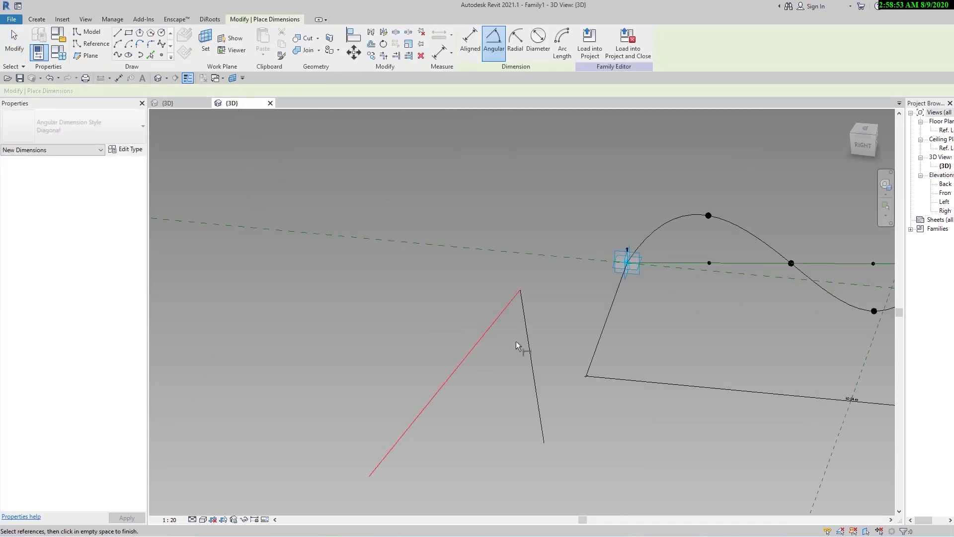
{"action": "left_click", "coordinate": [528, 342]}
{"action": "scroll", "coordinate": [512, 356], "scroll_direction": "up", "scroll_amount": 2}
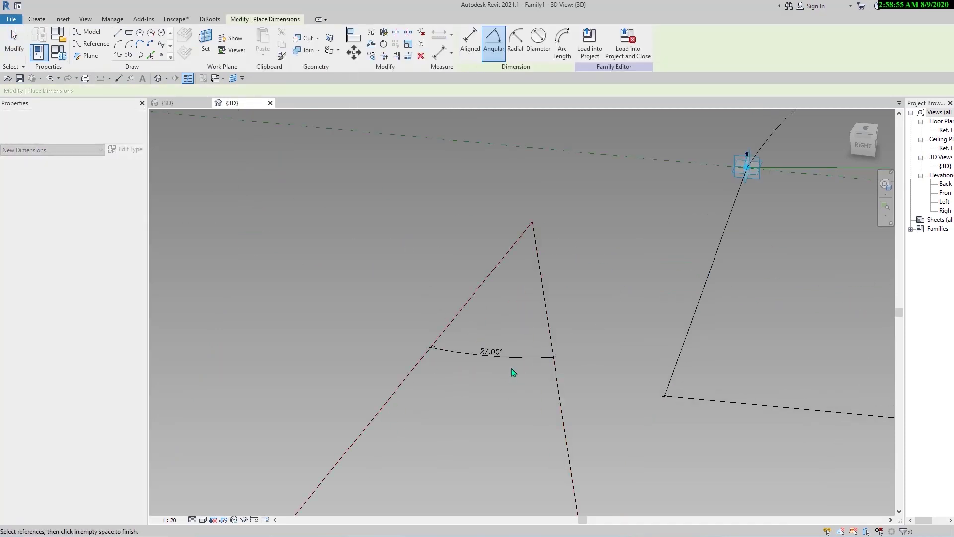
{"action": "left_click", "coordinate": [514, 372]}
{"action": "key", "text": "Escape"}
{"action": "left_click", "coordinate": [498, 42]}
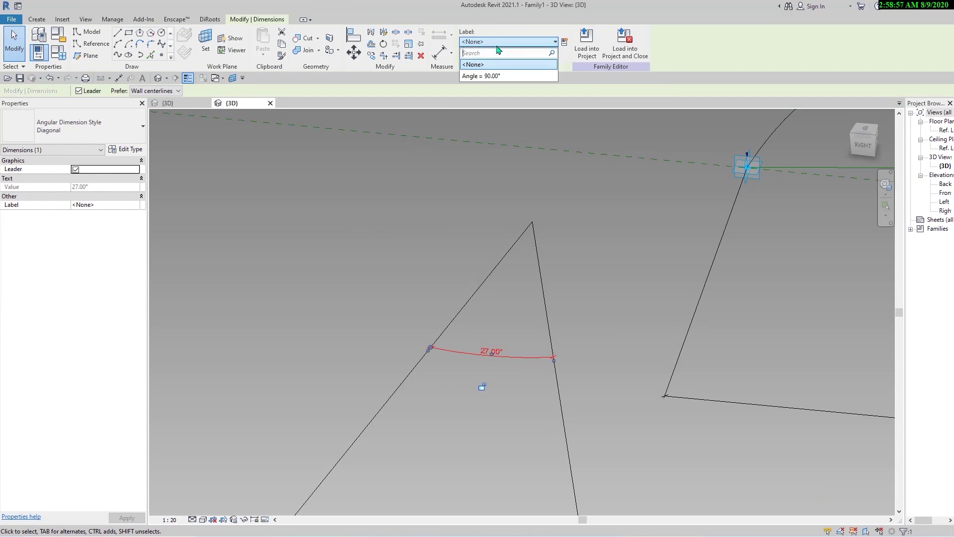
{"action": "left_click", "coordinate": [503, 76]}
{"action": "left_click", "coordinate": [495, 463]}
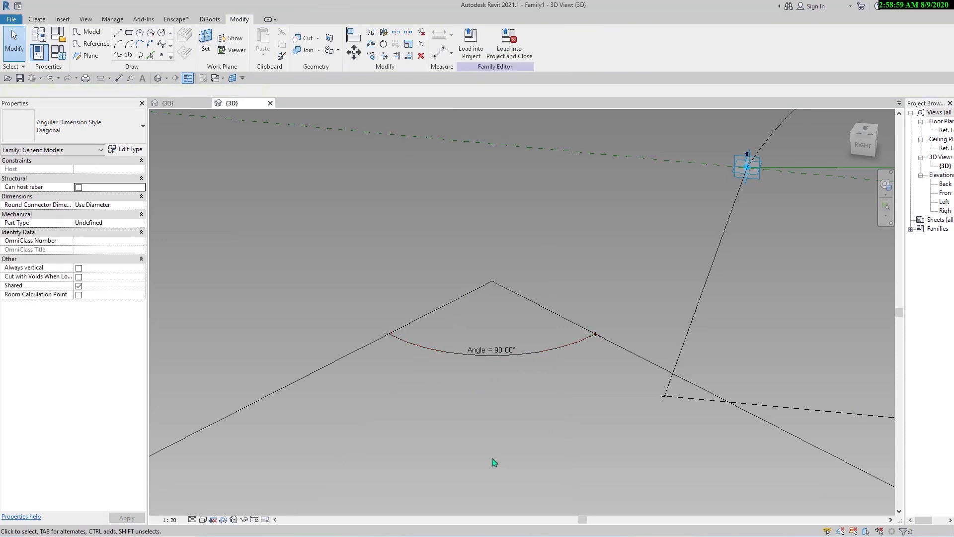
- Select the two-line chain and stretch one end to test the angle constraint
{"action": "scroll", "coordinate": [497, 455], "scroll_direction": "down", "scroll_amount": 4}
{"action": "middle_click_drag", "start_coordinate": [509, 439], "coordinate": [560, 392], "text": "shift"}
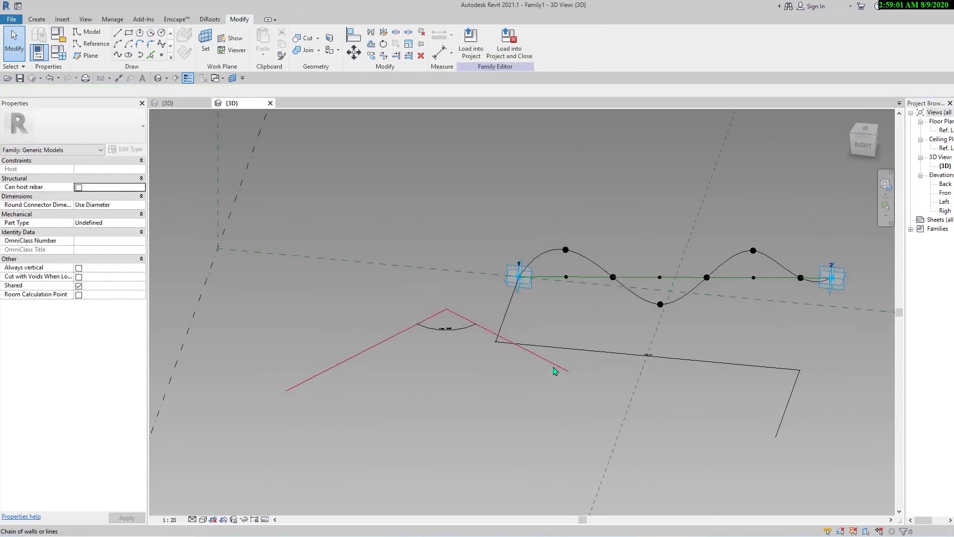
{"action": "left_click", "coordinate": [556, 371]}
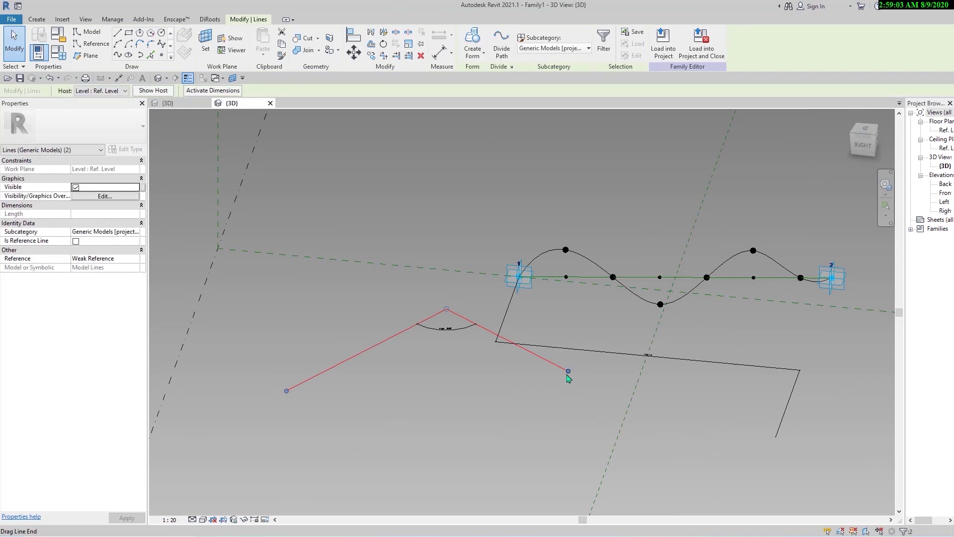
{"action": "left_click_drag", "start_coordinate": [568, 376], "coordinate": [575, 314]}
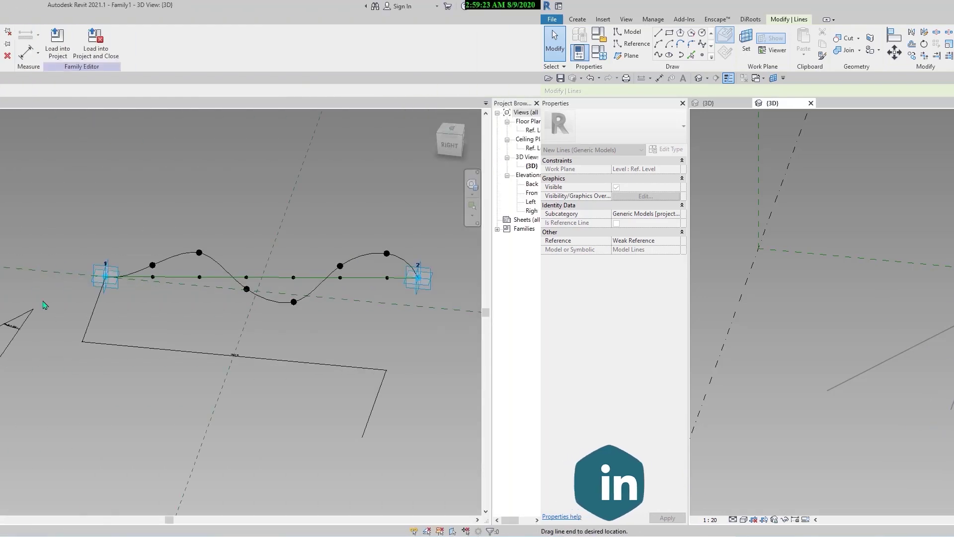
- Delete the two angle test lines, then open Save As for the family with Ctrl+S
{"action": "key", "text": "Delete"}
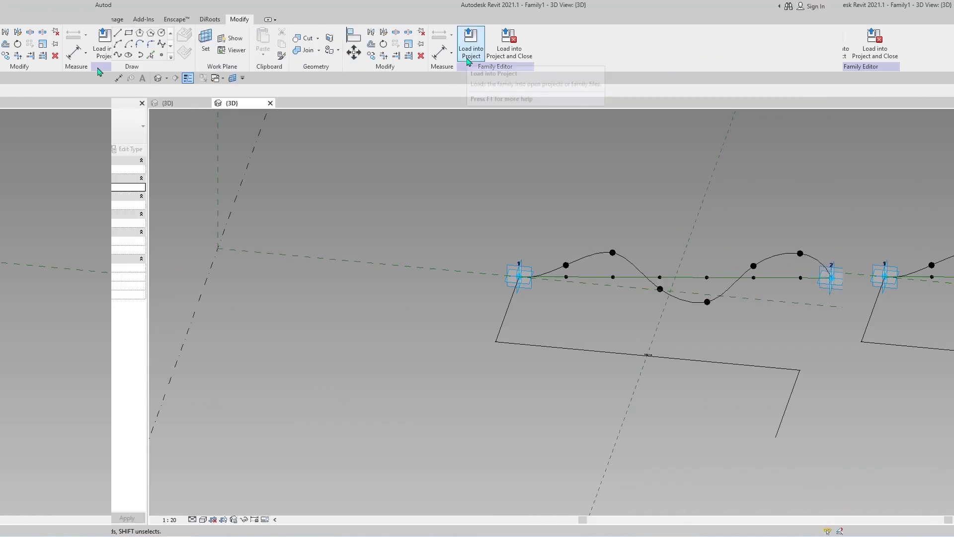
{"action": "key", "text": "ctrl+s"}
- Save the family to the Desktop as AD-2
{"action": "left_click", "coordinate": [267, 329]}
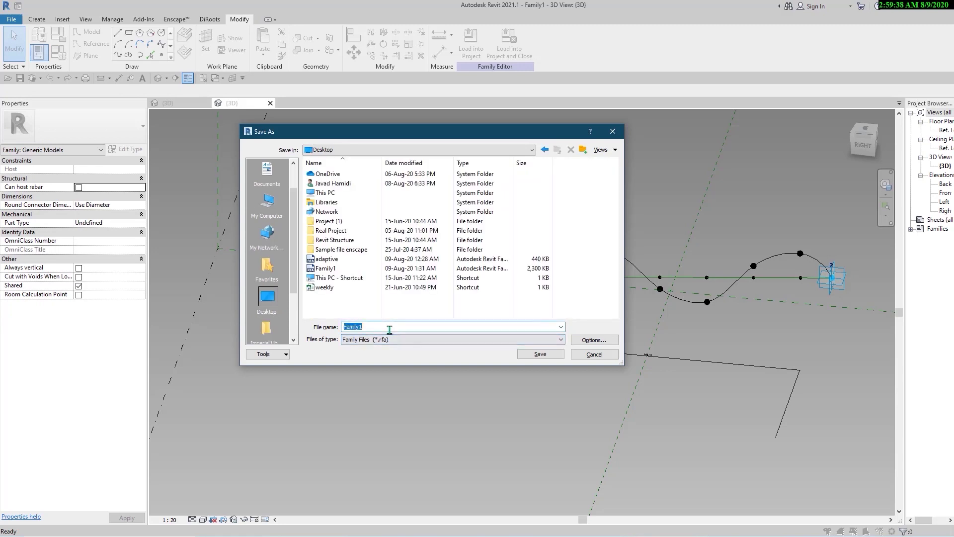
{"action": "type", "text": "D-2AD-2"}
{"action": "left_click", "coordinate": [554, 354]}
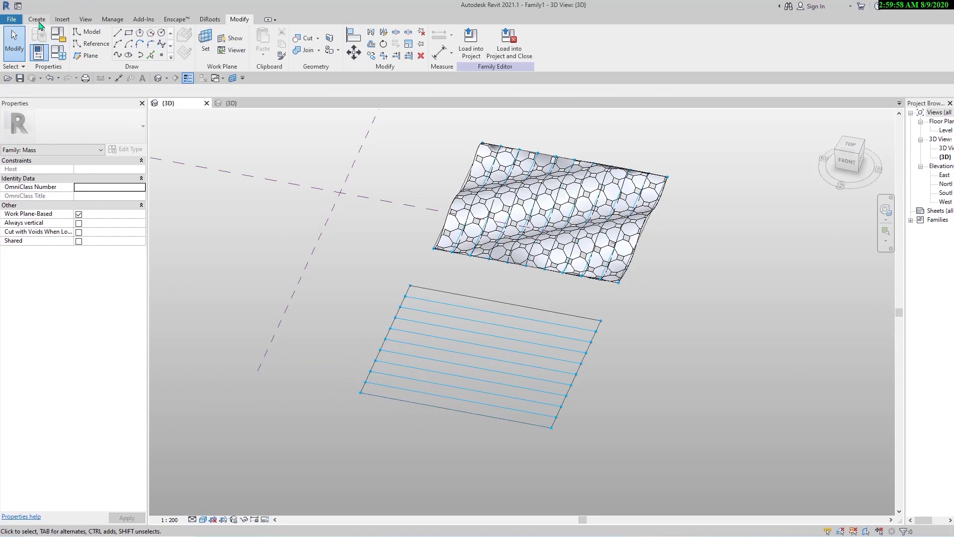
- Place the AD-2 wave component from the surface's near-left to near-right corner and select it
{"action": "left_click", "coordinate": [37, 19]}
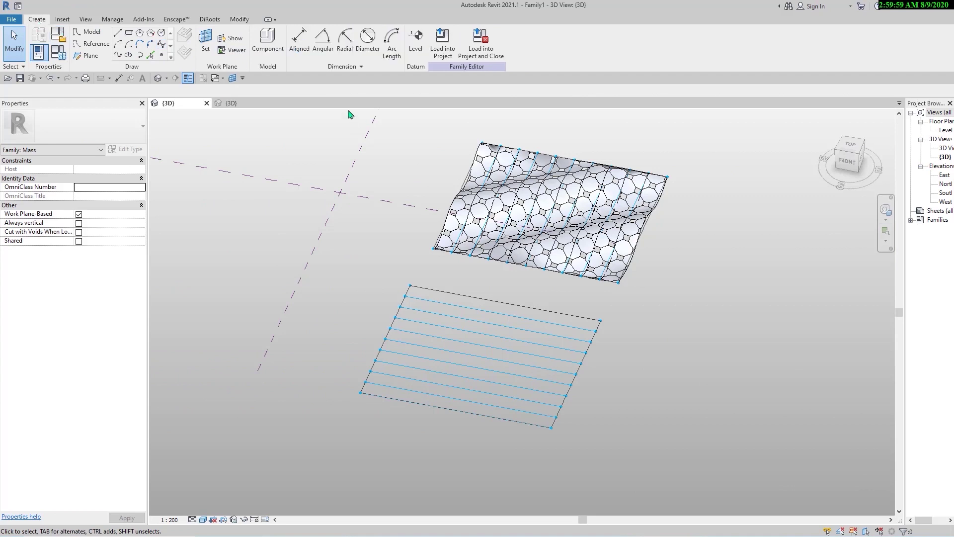
{"action": "left_click", "coordinate": [266, 40]}
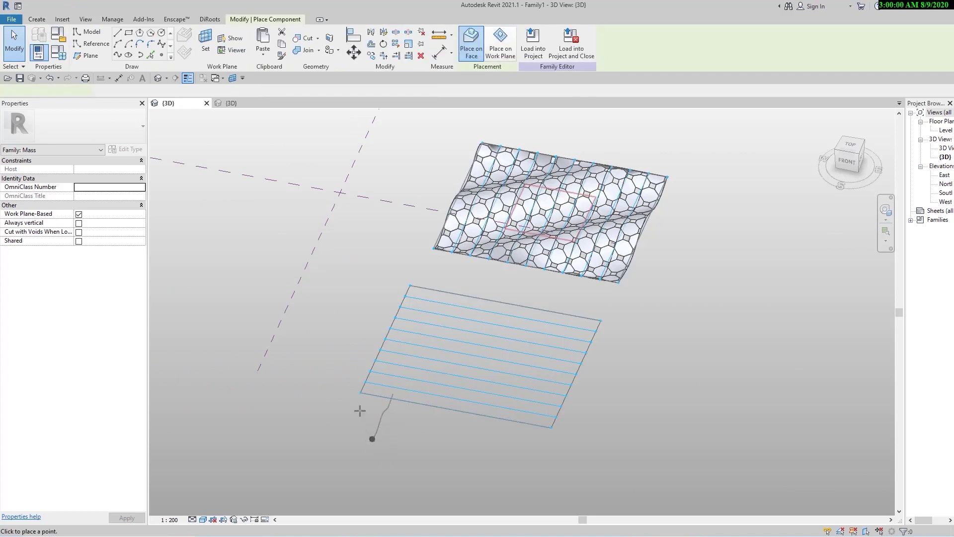
{"action": "scroll", "coordinate": [360, 410], "scroll_direction": "up", "scroll_amount": 1}
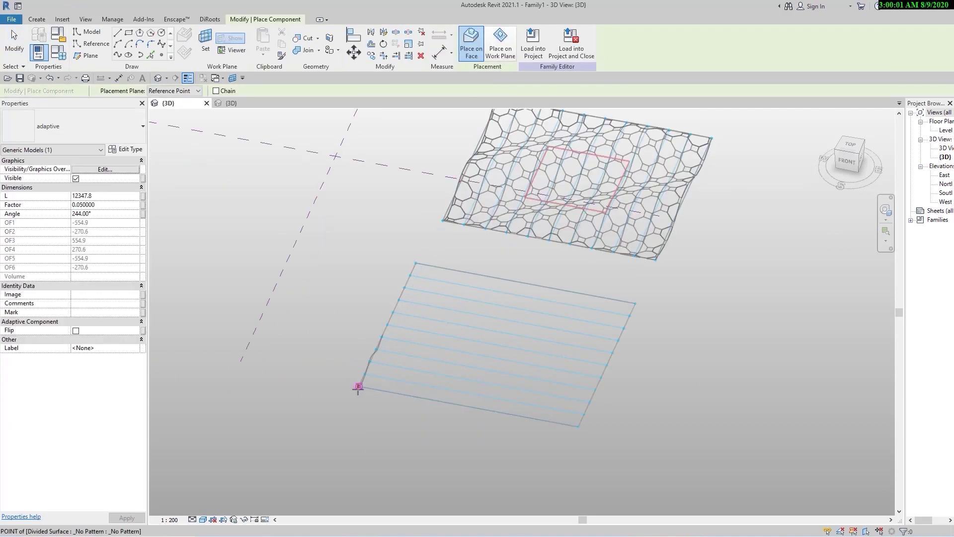
{"action": "left_click", "coordinate": [358, 387]}
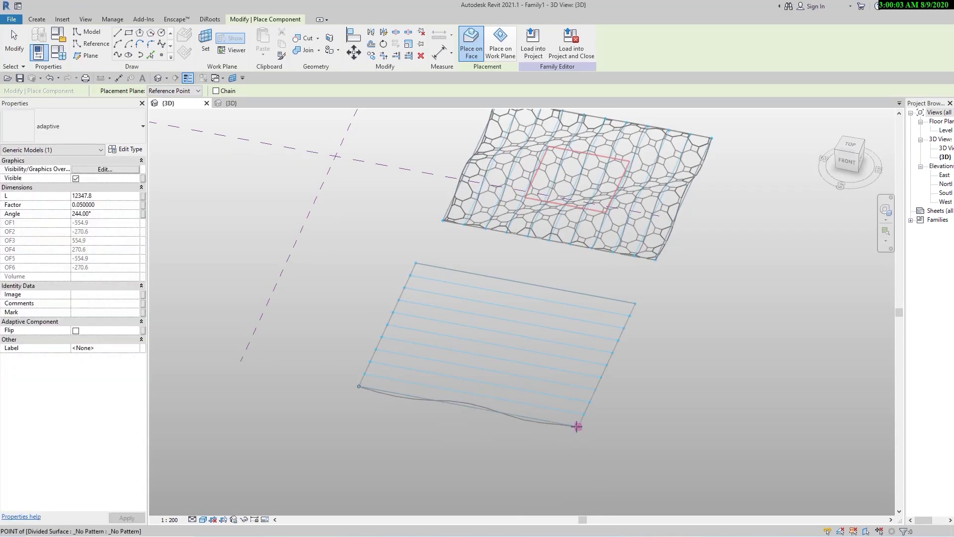
{"action": "left_click", "coordinate": [522, 469]}
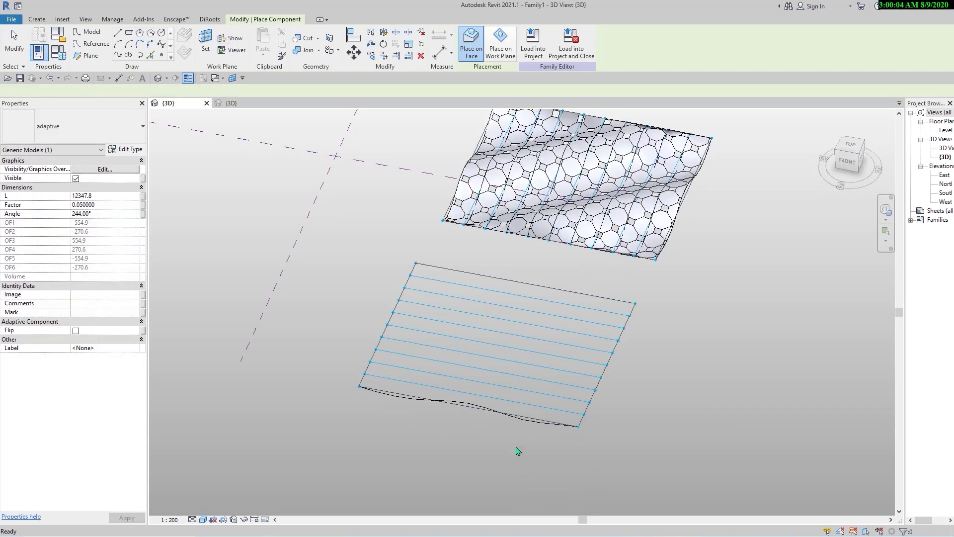
{"action": "key", "text": "Escape"}
{"action": "left_click", "coordinate": [515, 423]}
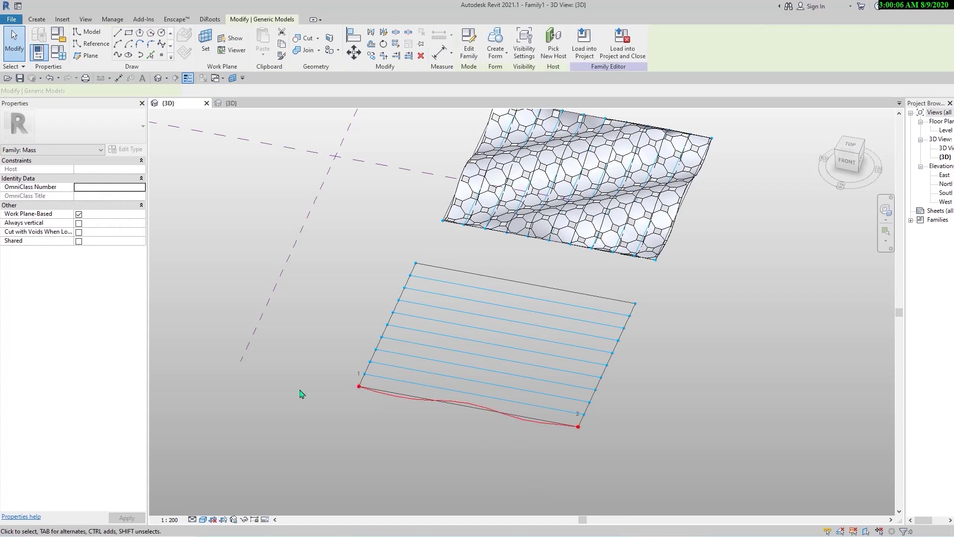
- Repeat the wave curve along every strip of the divided surface and select the repeater
{"action": "left_click", "coordinate": [398, 43]}
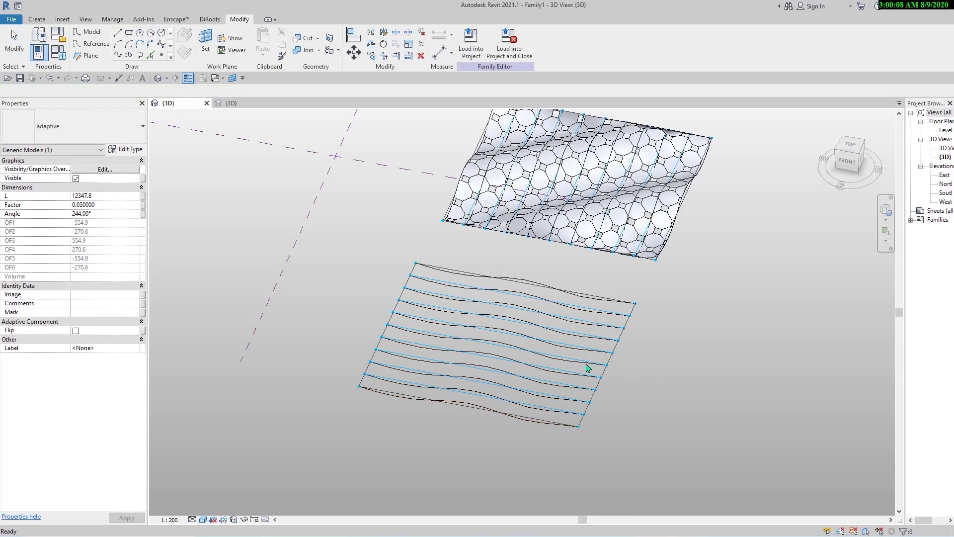
{"action": "scroll", "coordinate": [548, 437], "scroll_direction": "up", "scroll_amount": 5}
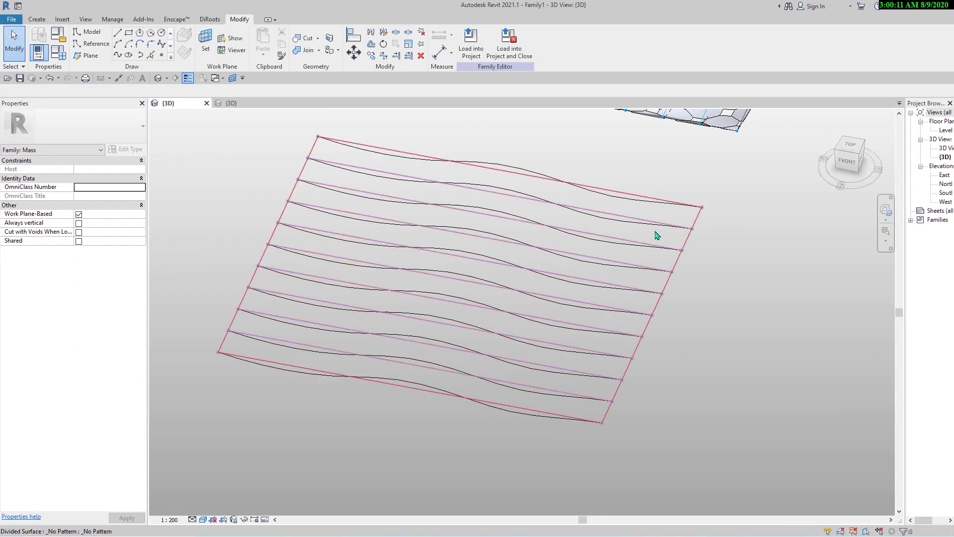
{"action": "scroll", "coordinate": [631, 215], "scroll_direction": "down", "scroll_amount": 2}
{"action": "middle_click_drag", "start_coordinate": [632, 215], "coordinate": [520, 393]}
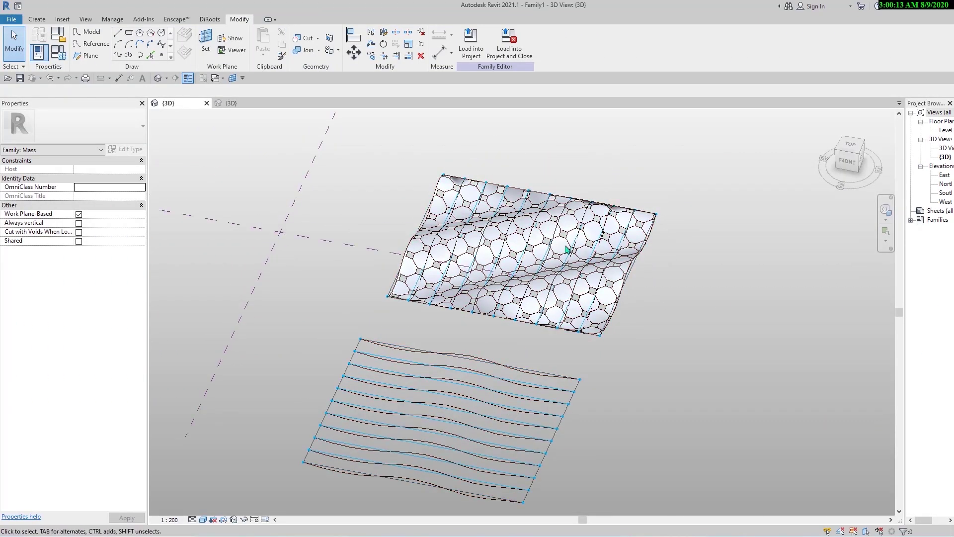
{"action": "middle_click_drag", "start_coordinate": [616, 413], "coordinate": [639, 302]}
{"action": "scroll", "coordinate": [454, 380], "scroll_direction": "up", "scroll_amount": 3}
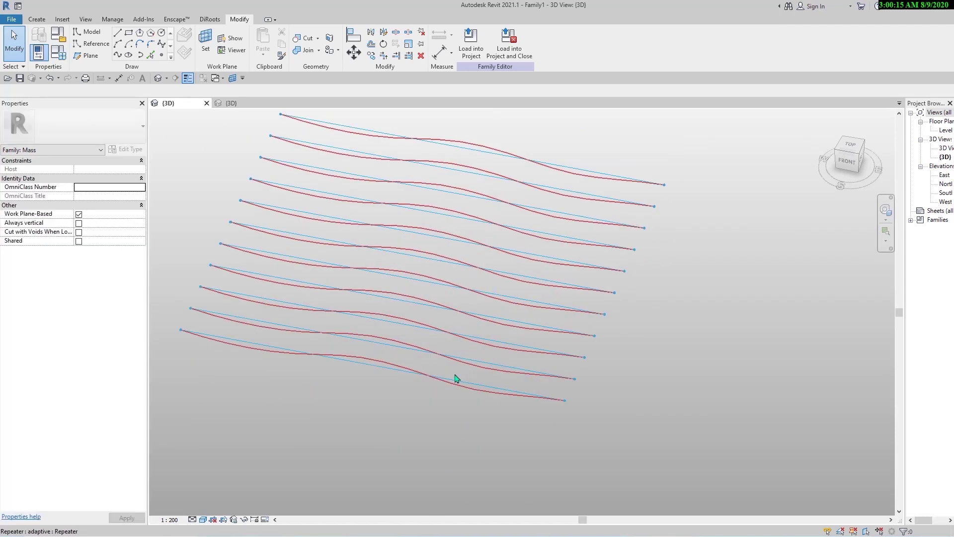
{"action": "left_click", "coordinate": [382, 366]}
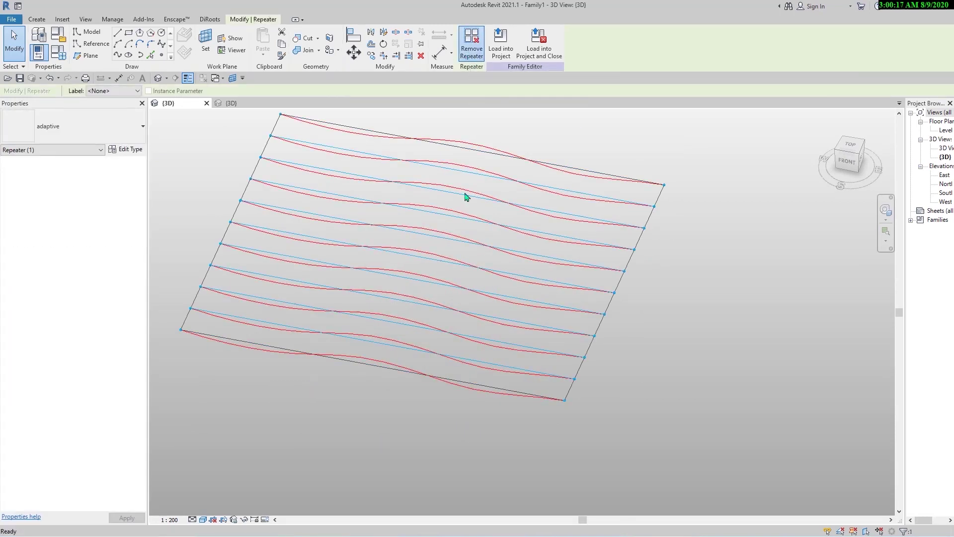
{"action": "left_click", "coordinate": [584, 450]}
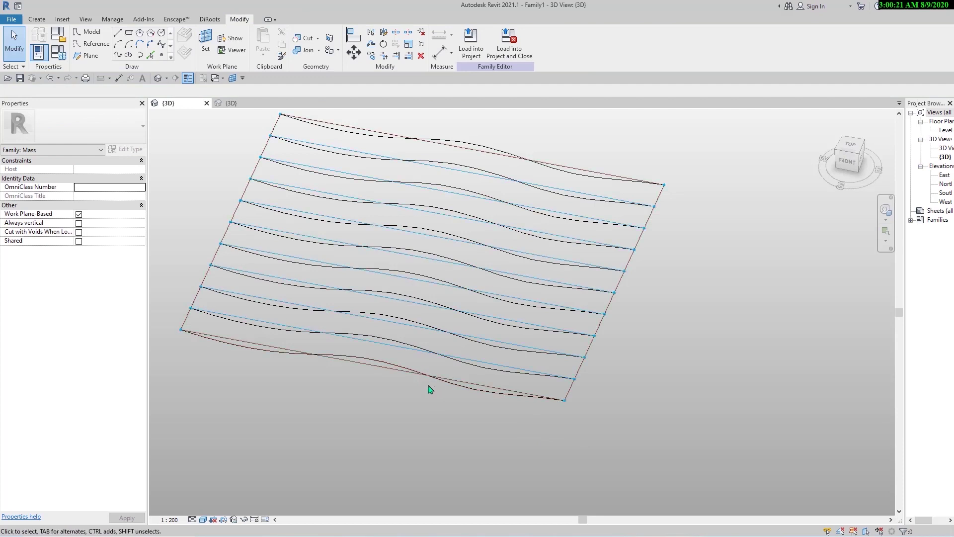
{"action": "scroll", "coordinate": [431, 389], "scroll_direction": "down", "scroll_amount": 3}
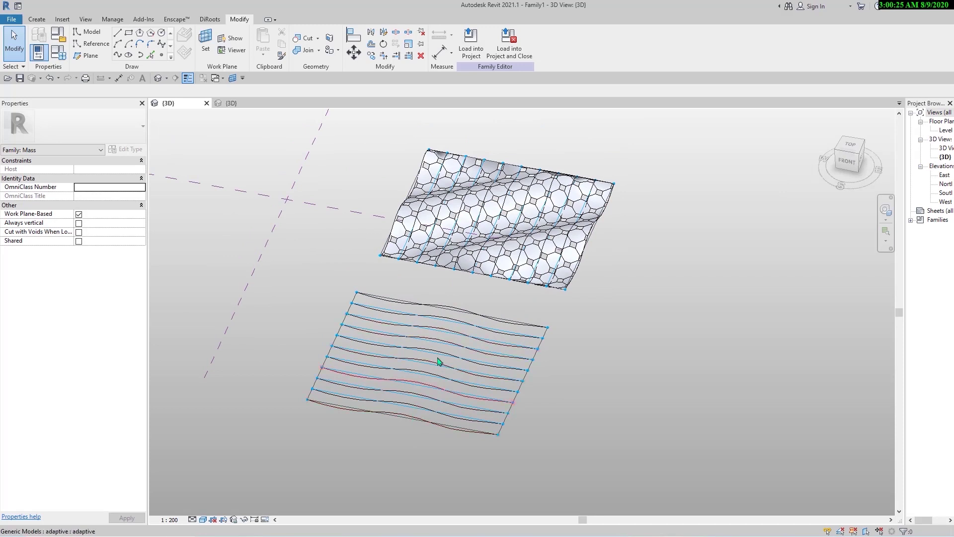
{"action": "scroll", "coordinate": [400, 445], "scroll_direction": "up", "scroll_amount": 2}
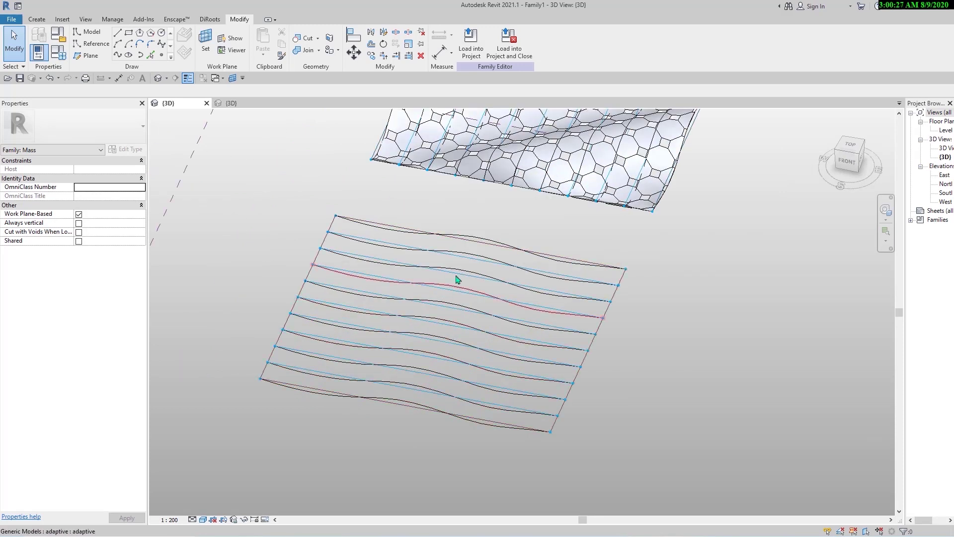
{"action": "scroll", "coordinate": [477, 239], "scroll_direction": "up", "scroll_amount": 2}
{"action": "scroll", "coordinate": [487, 348], "scroll_direction": "down", "scroll_amount": 2}
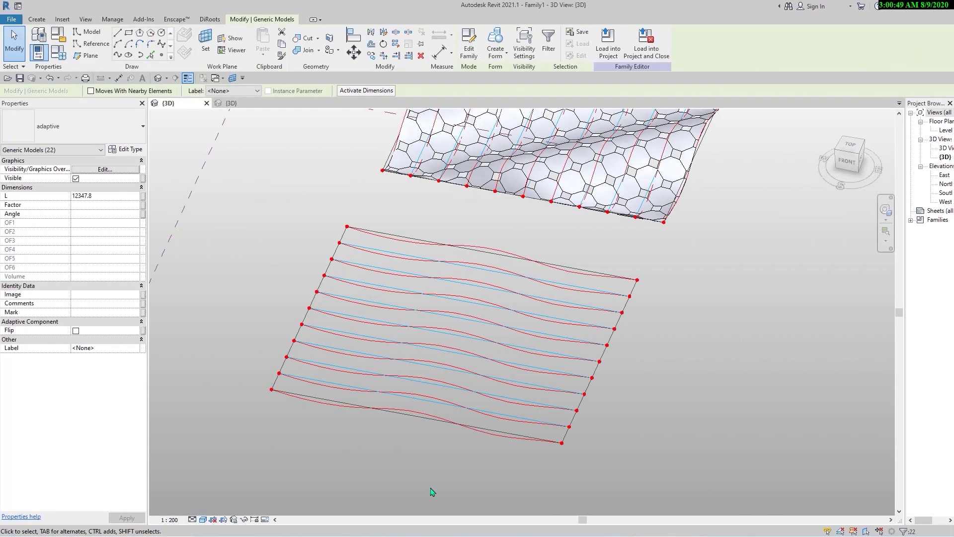
{"action": "left_click", "coordinate": [430, 491]}
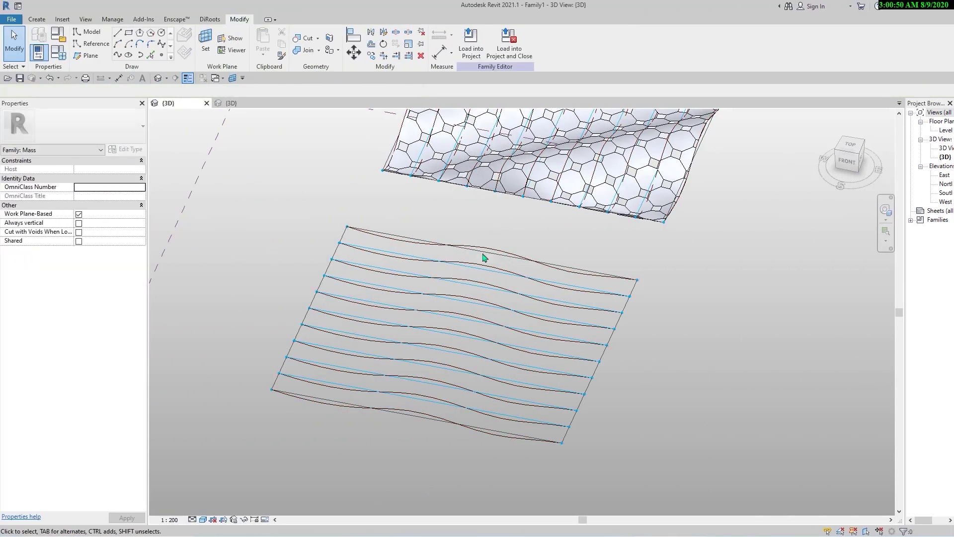
- Filter a crossing selection to the 11 Generic Model curves and set their Factor to 0.1
{"action": "left_click_drag", "start_coordinate": [496, 226], "coordinate": [395, 435]}
{"action": "left_click", "coordinate": [521, 174], "text": "ctrl"}
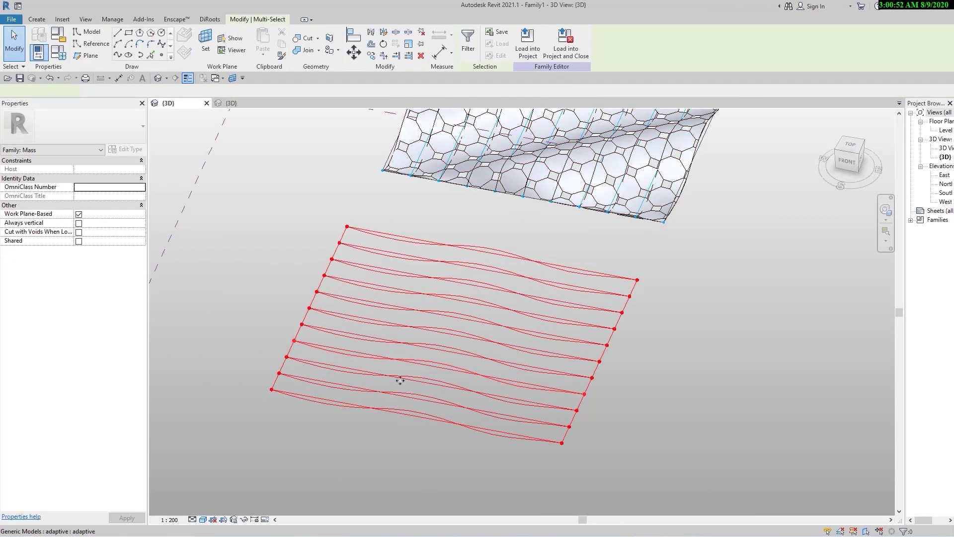
{"action": "left_click", "coordinate": [468, 45]}
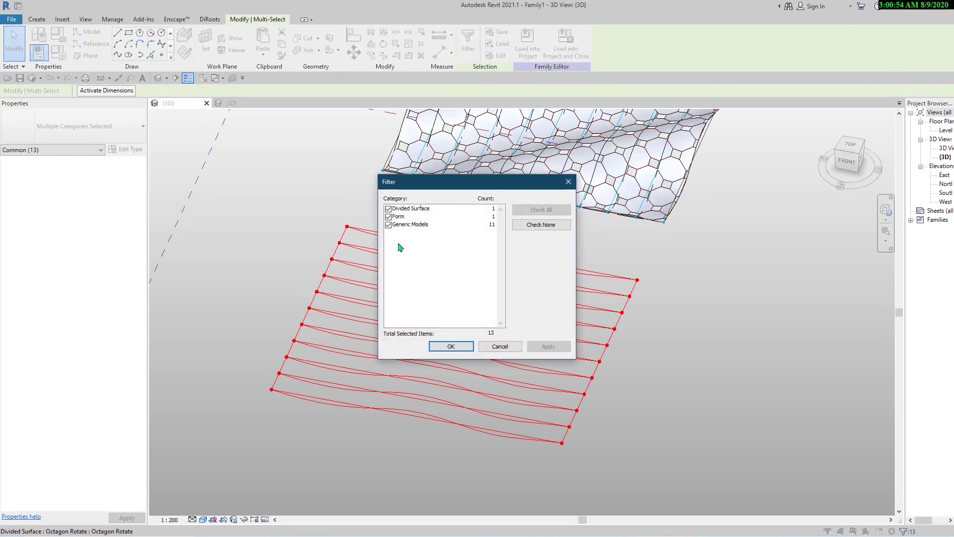
{"action": "left_click", "coordinate": [388, 217]}
{"action": "left_click", "coordinate": [388, 209]}
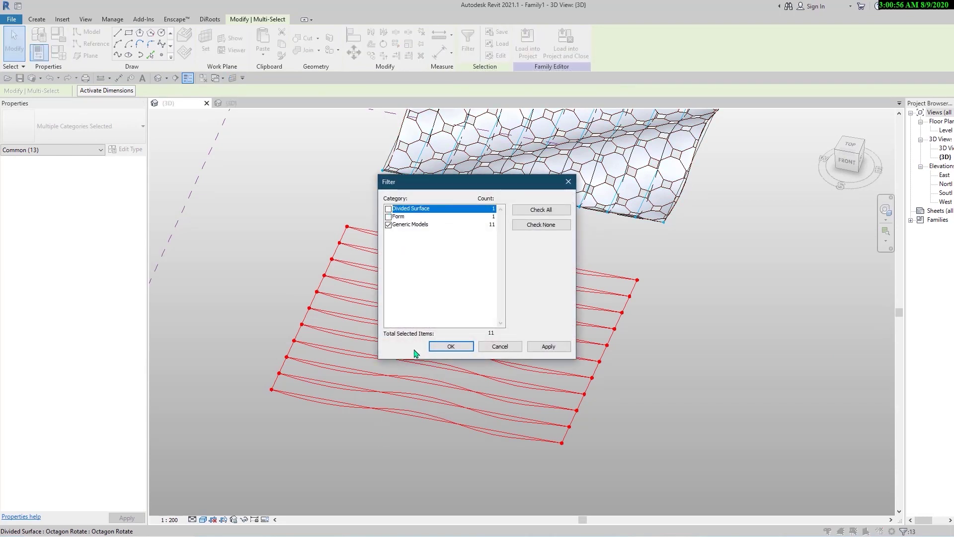
{"action": "left_click", "coordinate": [441, 347]}
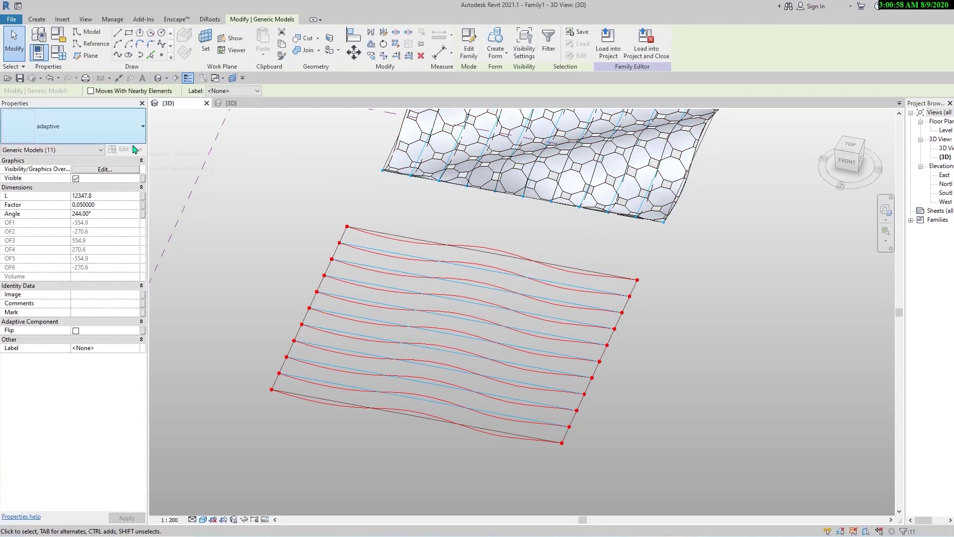
{"action": "left_click", "coordinate": [105, 207]}
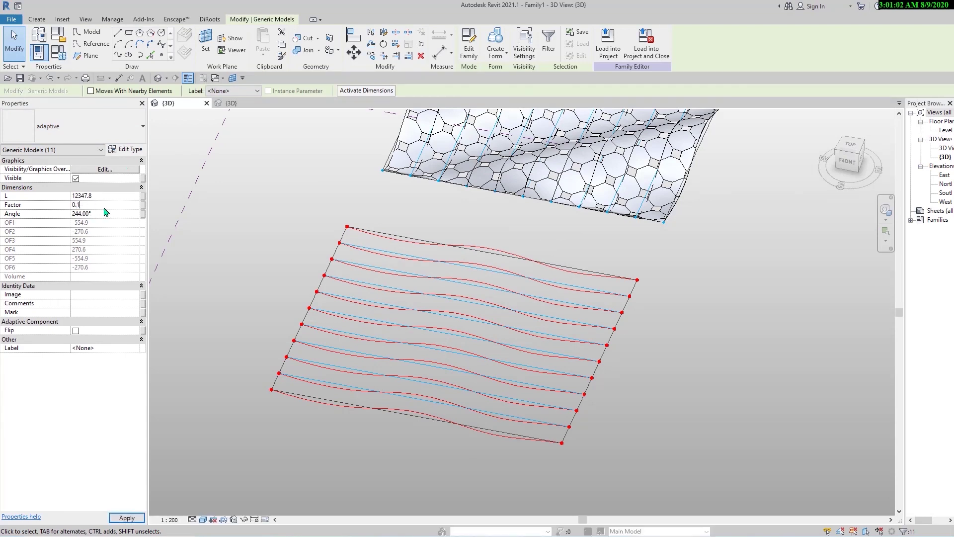
{"action": "left_click", "coordinate": [418, 464]}
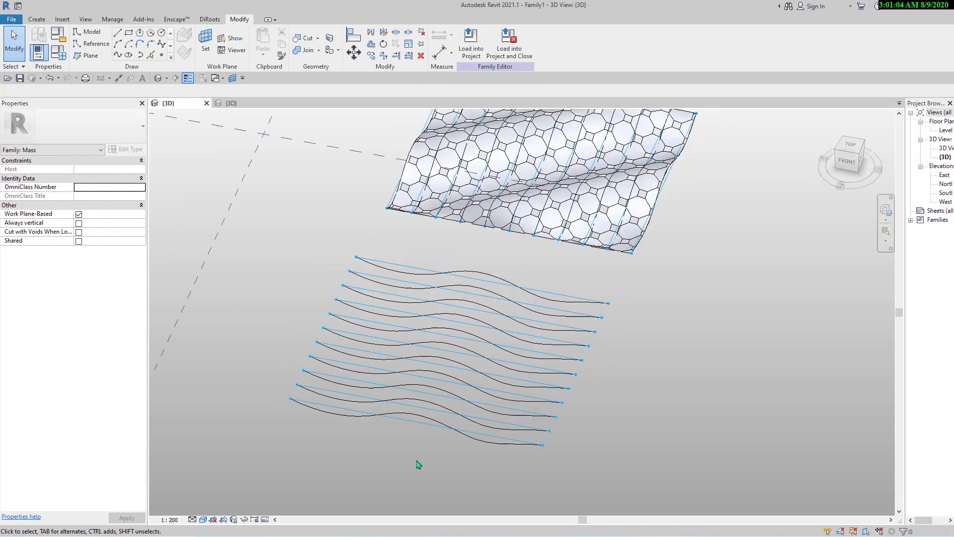
{"action": "middle_click_drag", "start_coordinate": [417, 464], "coordinate": [467, 422], "text": "shift"}
- Change the Angle values of the bottom two wave curves to shift their phase
{"action": "scroll", "coordinate": [440, 421], "scroll_direction": "up", "scroll_amount": 3}
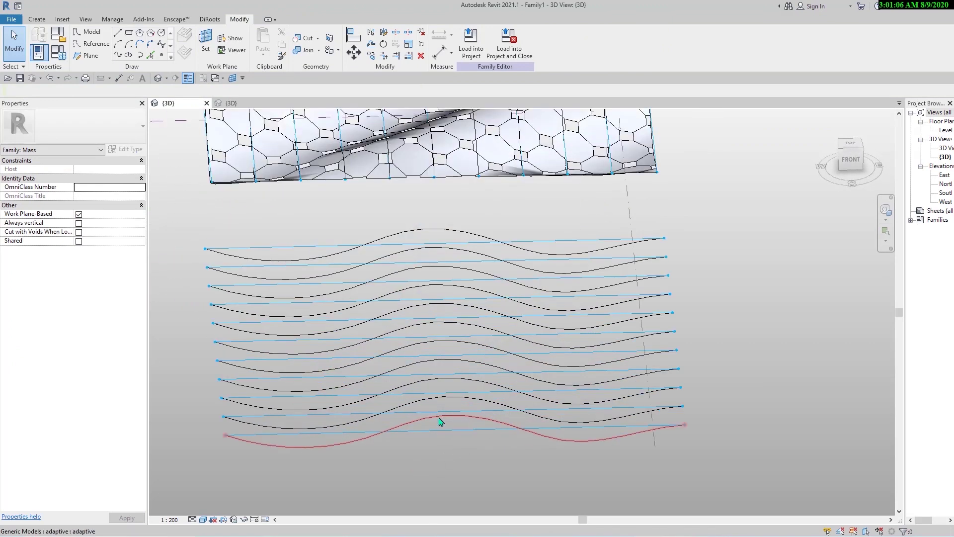
{"action": "left_click", "coordinate": [439, 420]}
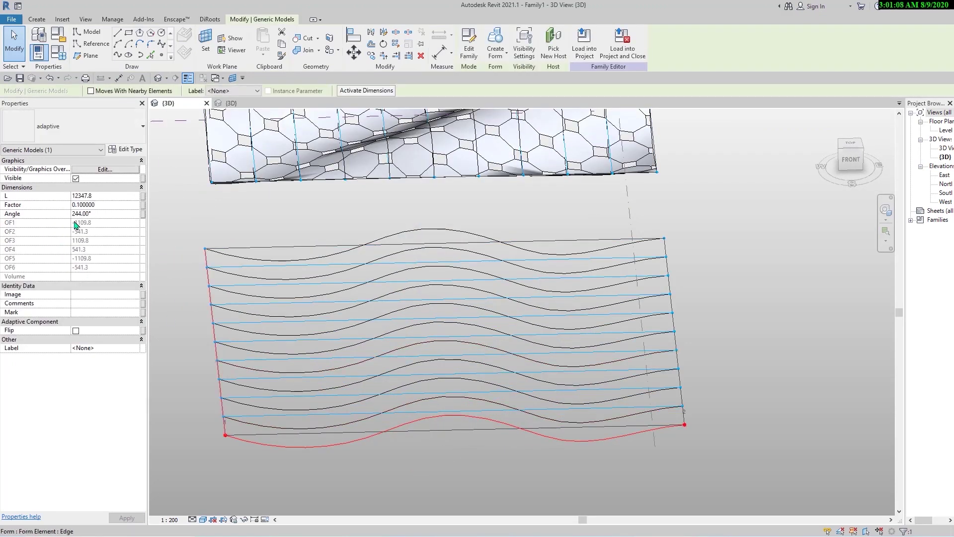
{"action": "left_click", "coordinate": [102, 218]}
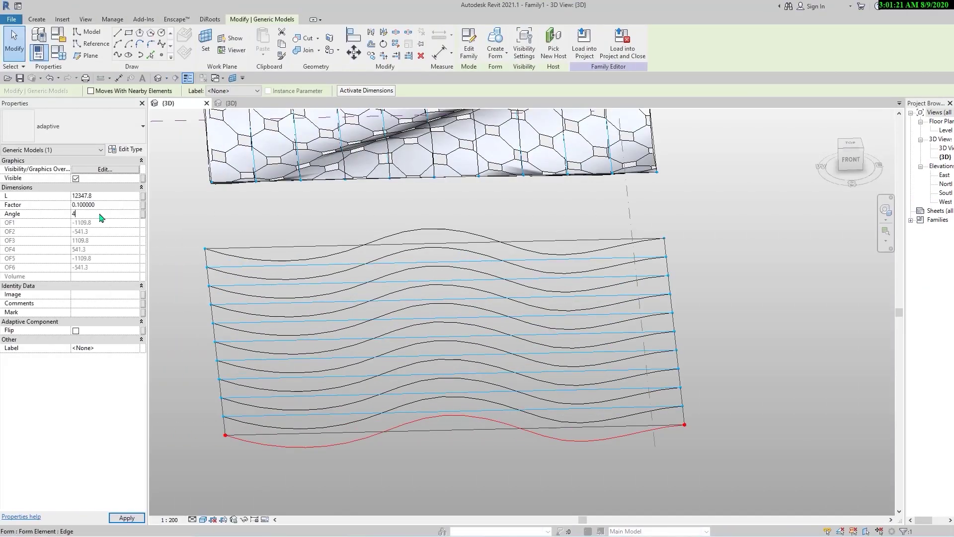
{"action": "left_click", "coordinate": [394, 437]}
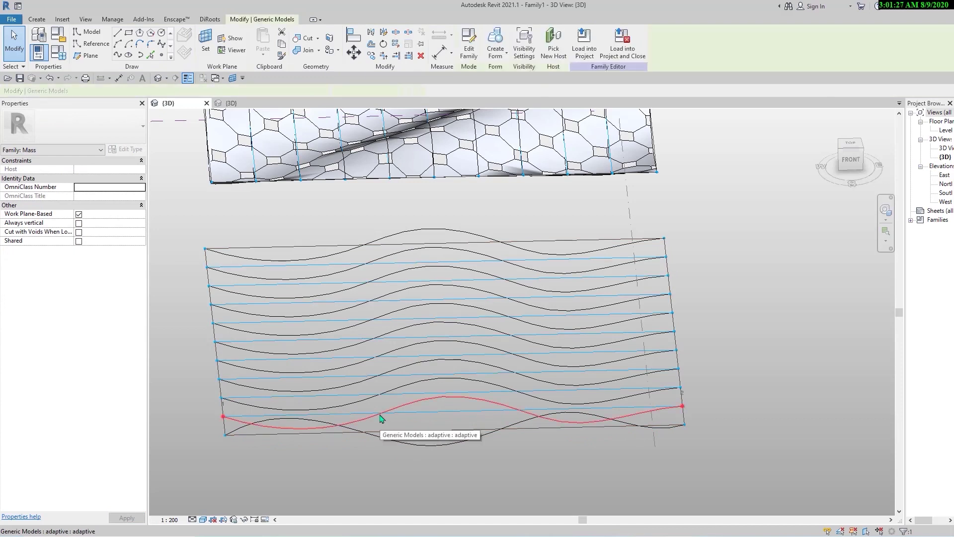
{"action": "left_click", "coordinate": [373, 438]}
{"action": "left_click", "coordinate": [111, 214]}
{"action": "left_click", "coordinate": [298, 477]}
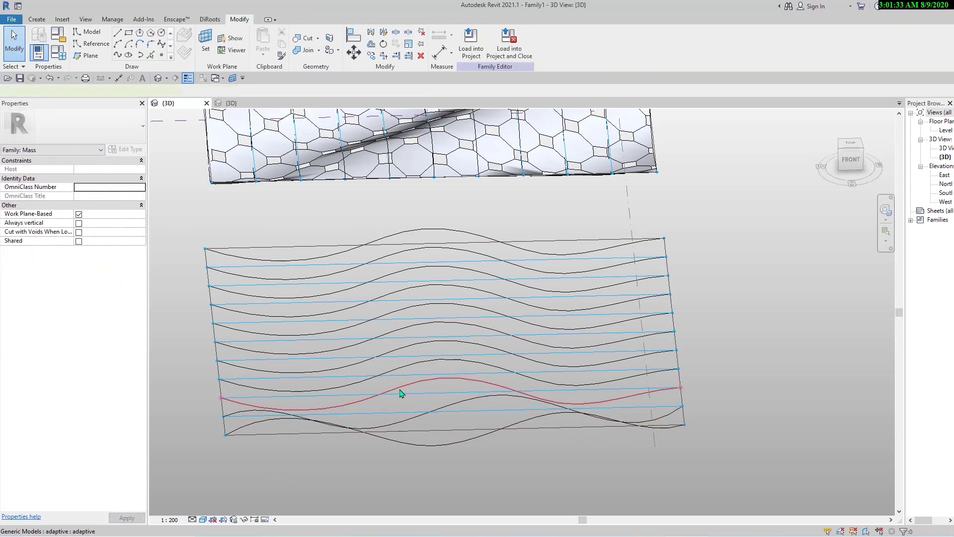
- Set new Angles on the third and fourth curves, the fourth to 360°
{"action": "left_click", "coordinate": [400, 392]}
{"action": "left_click", "coordinate": [115, 215]}
{"action": "type", "text": "27"}
{"action": "left_click", "coordinate": [419, 480]}
{"action": "left_click", "coordinate": [426, 364]}
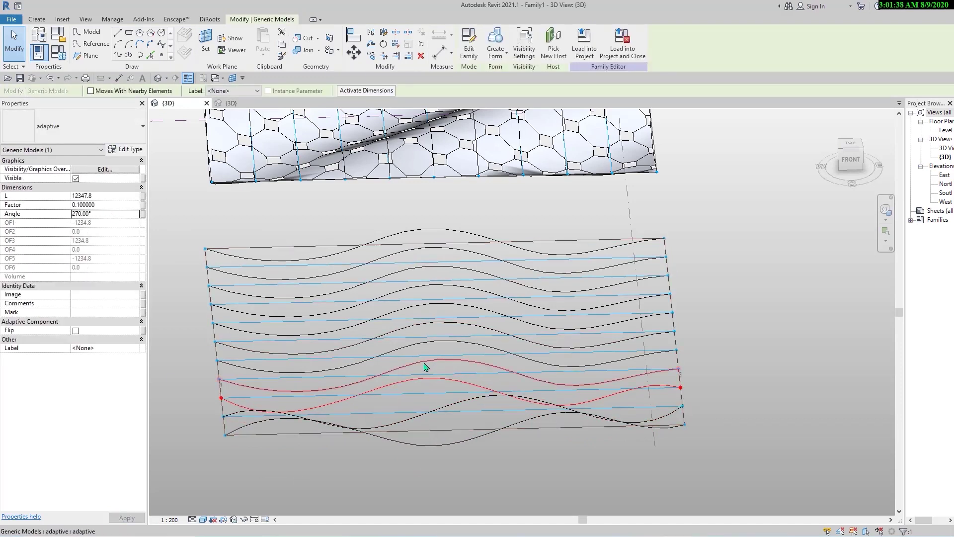
{"action": "left_click", "coordinate": [115, 214]}
{"action": "type", "text": "360"}
{"action": "left_click", "coordinate": [484, 443]}
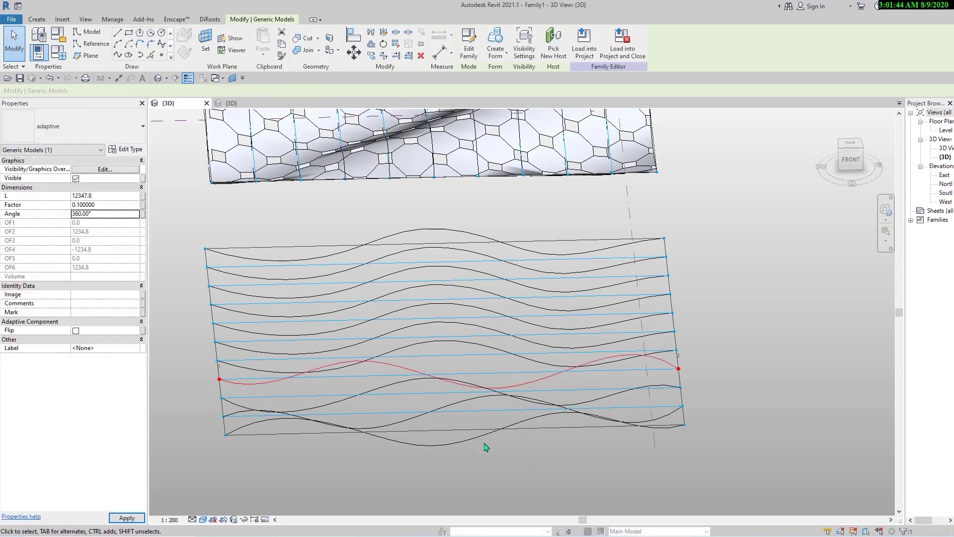
- Give the fifth and sixth curves their own Angle values
{"action": "left_click", "coordinate": [520, 431]}
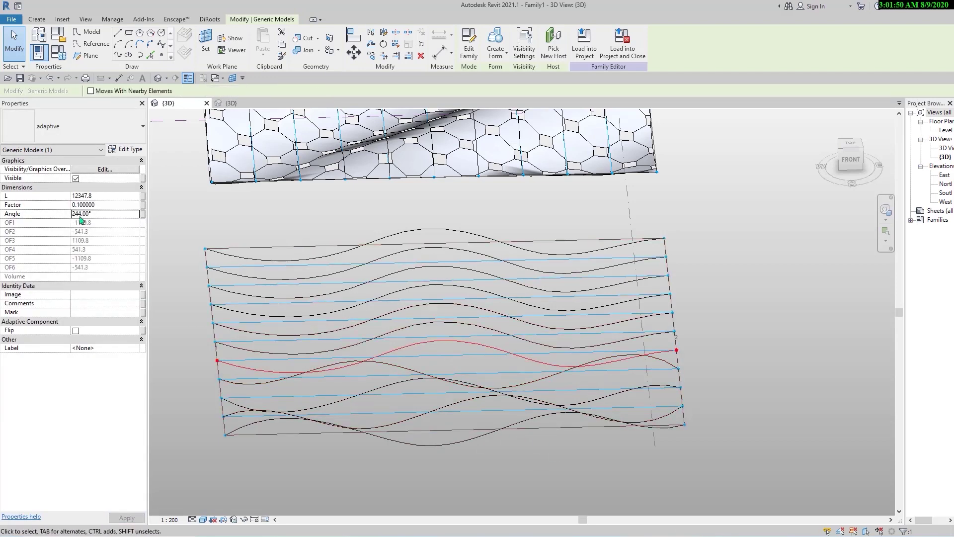
{"action": "left_click", "coordinate": [115, 215]}
{"action": "type", "text": "0"}
{"action": "left_click", "coordinate": [491, 458]}
{"action": "left_click", "coordinate": [429, 328]}
{"action": "left_click", "coordinate": [112, 216]}
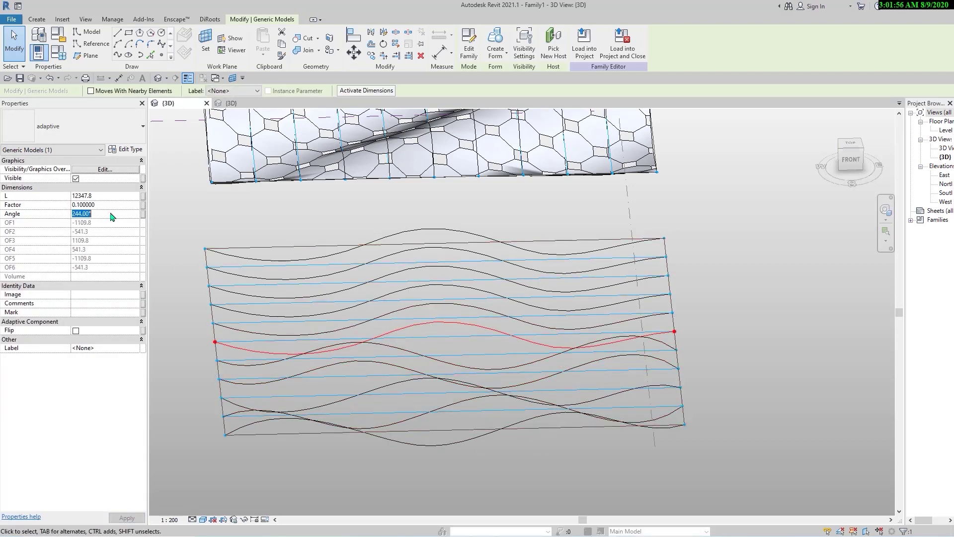
{"action": "left_click", "coordinate": [420, 309]}
- Adjust the Angle of the remaining upper curves, including 360° on one
{"action": "left_click", "coordinate": [117, 220]}
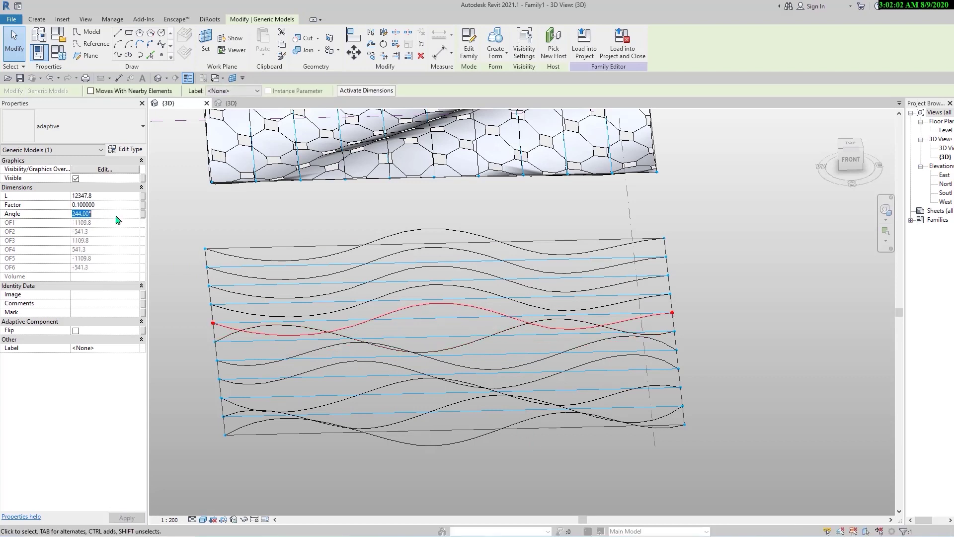
{"action": "left_click", "coordinate": [366, 228]}
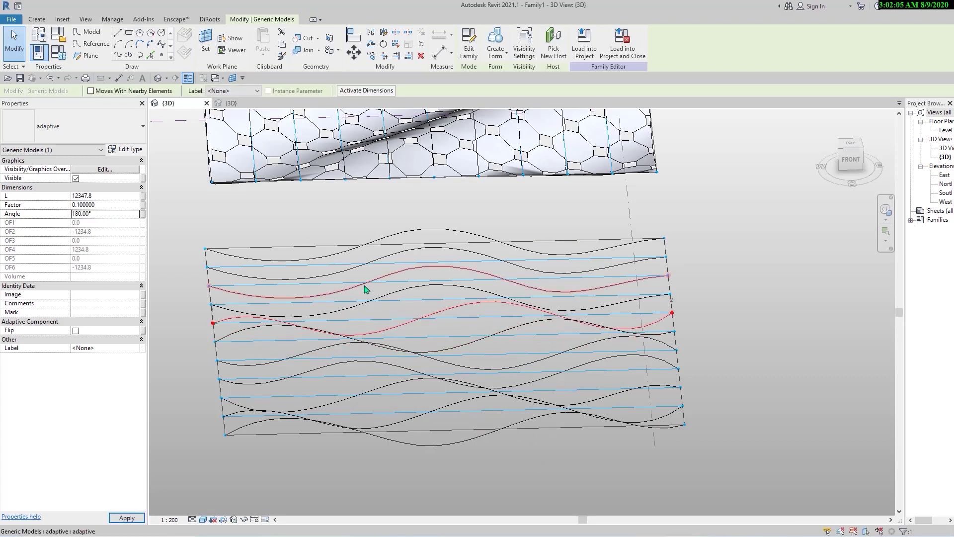
{"action": "left_click", "coordinate": [126, 215]}
{"action": "left_click", "coordinate": [437, 270]}
{"action": "left_click", "coordinate": [107, 217]}
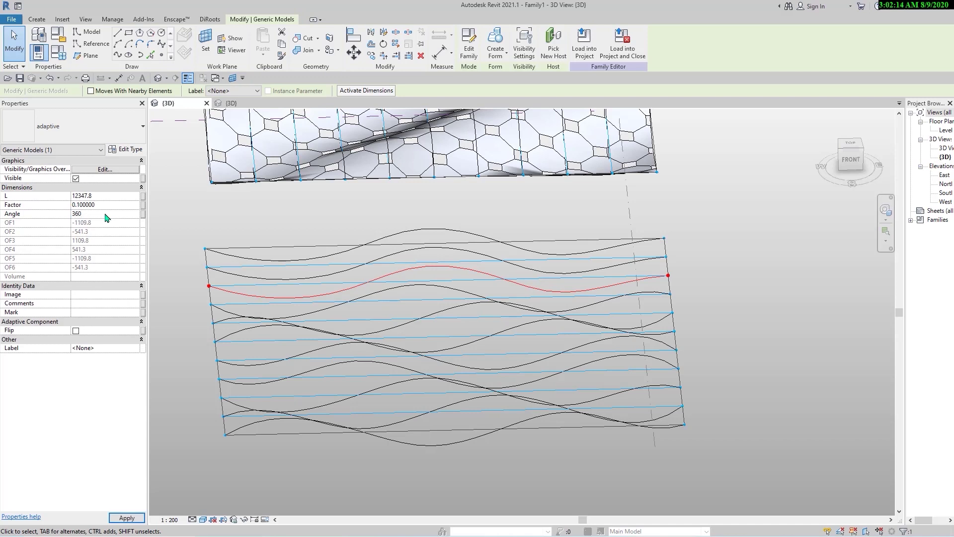
{"action": "left_click", "coordinate": [437, 252]}
{"action": "left_click", "coordinate": [114, 213]}
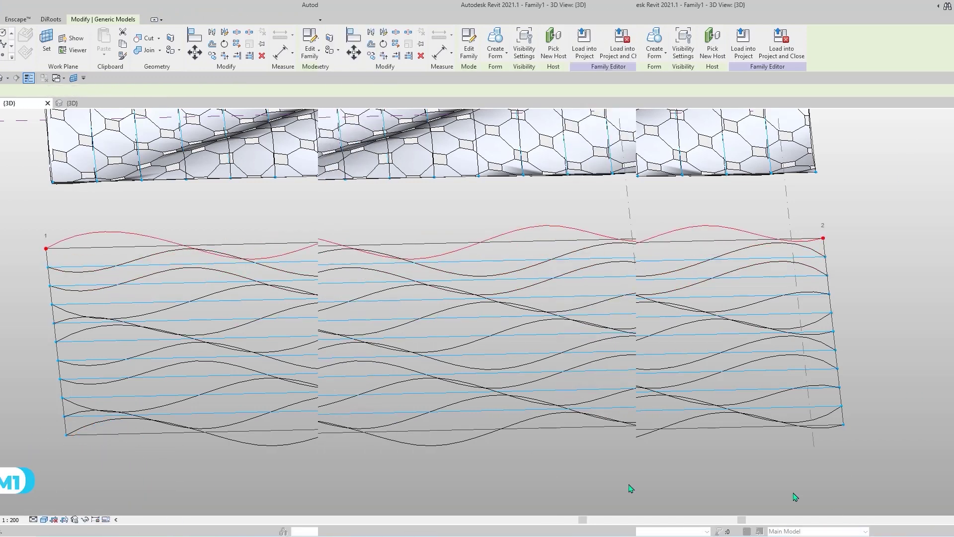
{"action": "middle_click_drag", "start_coordinate": [547, 487], "coordinate": [581, 453], "text": "shift"}
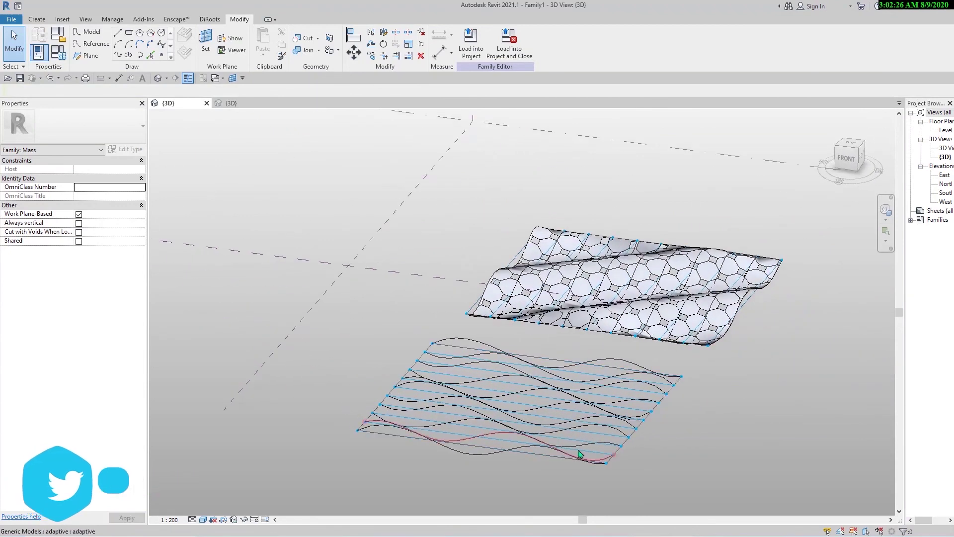
- Filter a crossing selection to the 11 Generic Model curves and loft them into a solid form
{"action": "scroll", "coordinate": [581, 454], "scroll_direction": "up", "scroll_amount": 4}
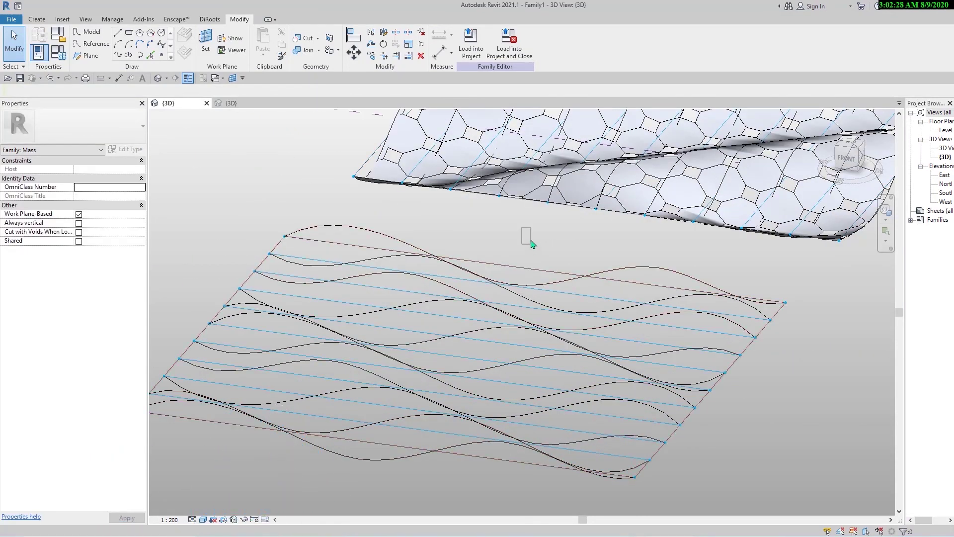
{"action": "left_click_drag", "start_coordinate": [531, 244], "coordinate": [359, 476]}
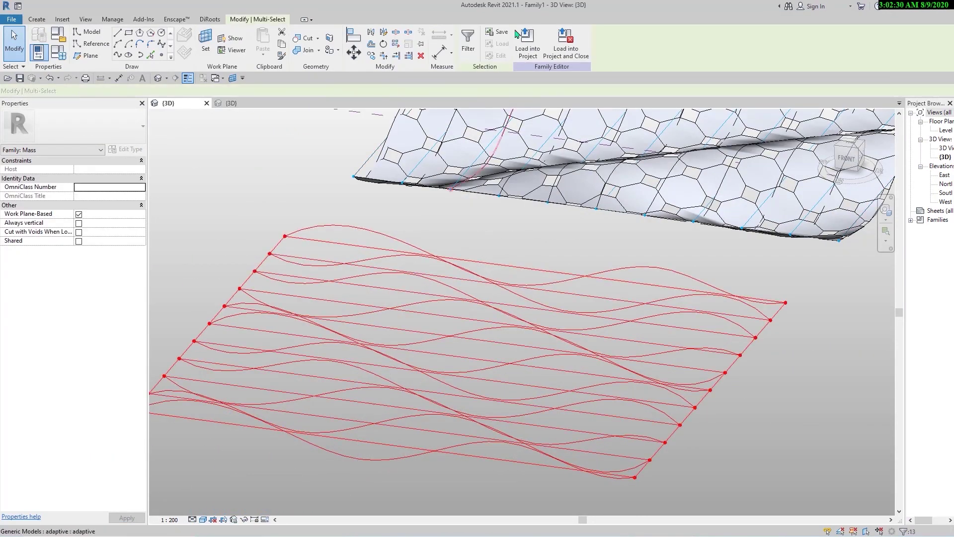
{"action": "left_click", "coordinate": [468, 42]}
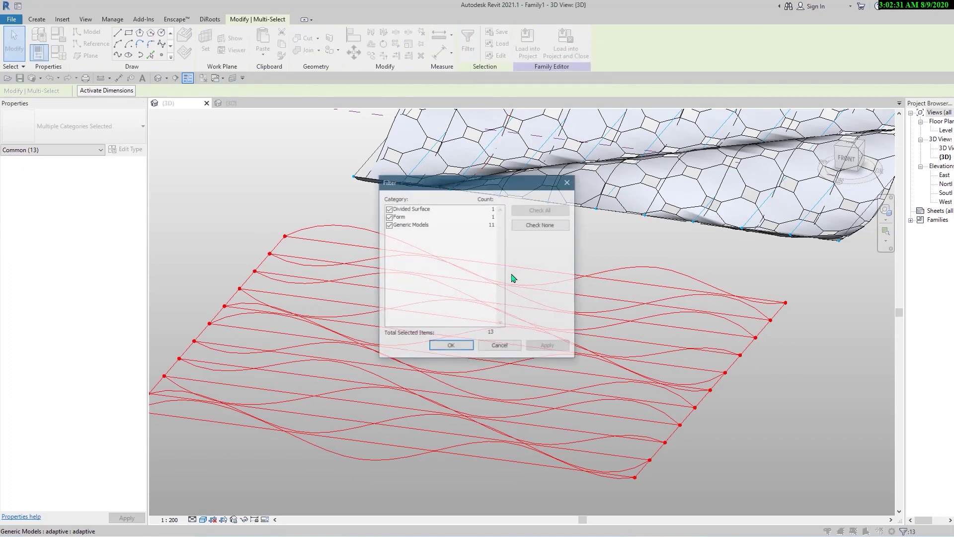
{"action": "left_click", "coordinate": [388, 217]}
{"action": "left_click", "coordinate": [389, 208]}
{"action": "left_click", "coordinate": [453, 352]}
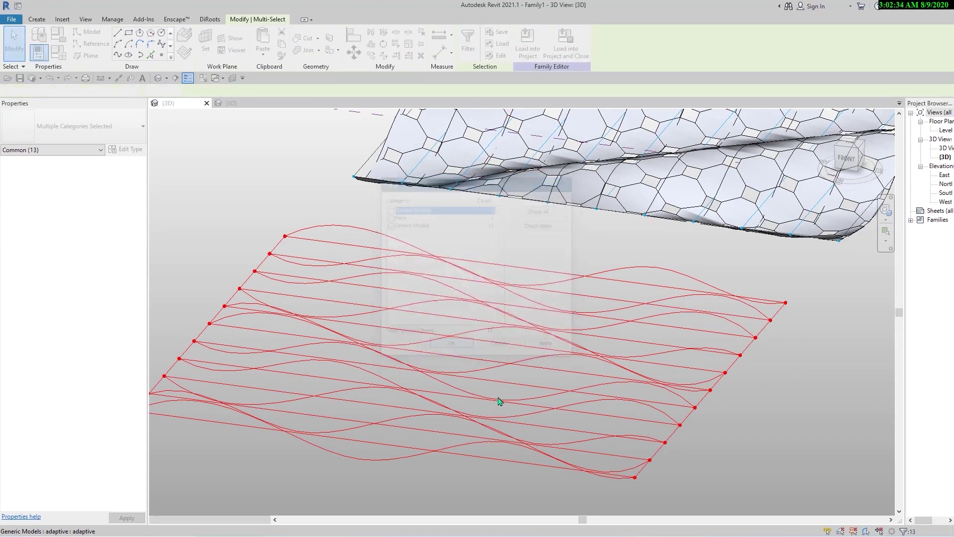
{"action": "mouse_move", "coordinate": [451, 494]}
{"action": "middle_mouse_down", "text": "shift"}
{"action": "mouse_move", "coordinate": [496, 434]}
{"action": "mouse_move", "coordinate": [503, 468]}
{"action": "mouse_move", "coordinate": [497, 447]}
{"action": "middle_mouse_up", "text": "shift"}
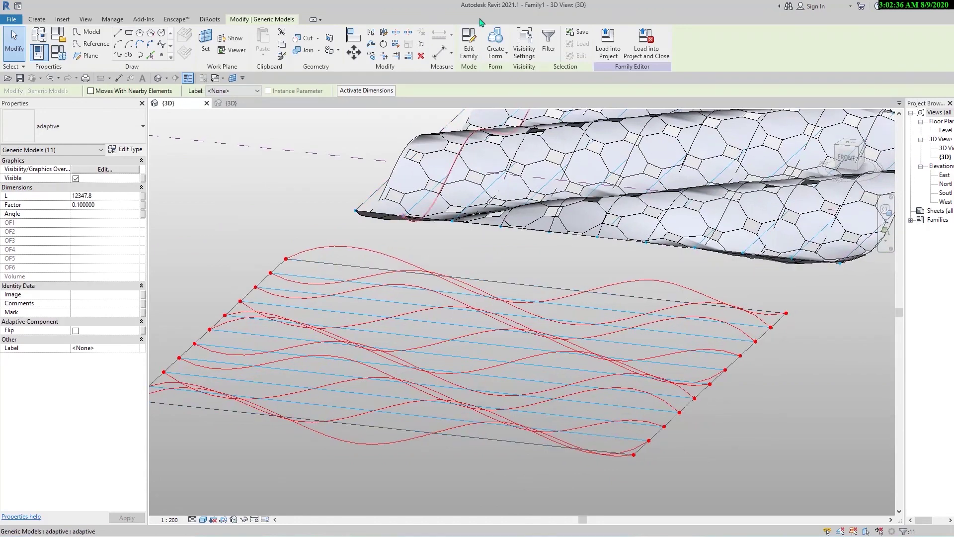
{"action": "left_click", "coordinate": [496, 42]}
{"action": "left_click", "coordinate": [729, 429]}
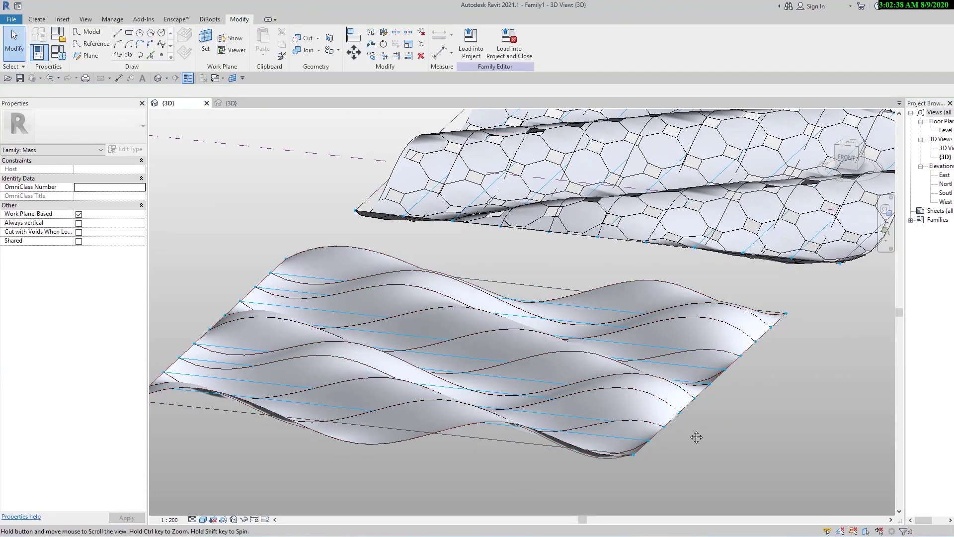
- Filter the wavy form down to its 11 Generic Model curves and change their Factor to 0.5
{"action": "mouse_move", "coordinate": [697, 437]}
{"action": "middle_mouse_down", "text": "shift"}
{"action": "mouse_move", "coordinate": [661, 412]}
{"action": "mouse_move", "coordinate": [575, 401]}
{"action": "mouse_move", "coordinate": [615, 441]}
{"action": "mouse_move", "coordinate": [615, 302]}
{"action": "mouse_move", "coordinate": [685, 432]}
{"action": "mouse_move", "coordinate": [685, 457]}
{"action": "middle_mouse_up", "text": "shift"}
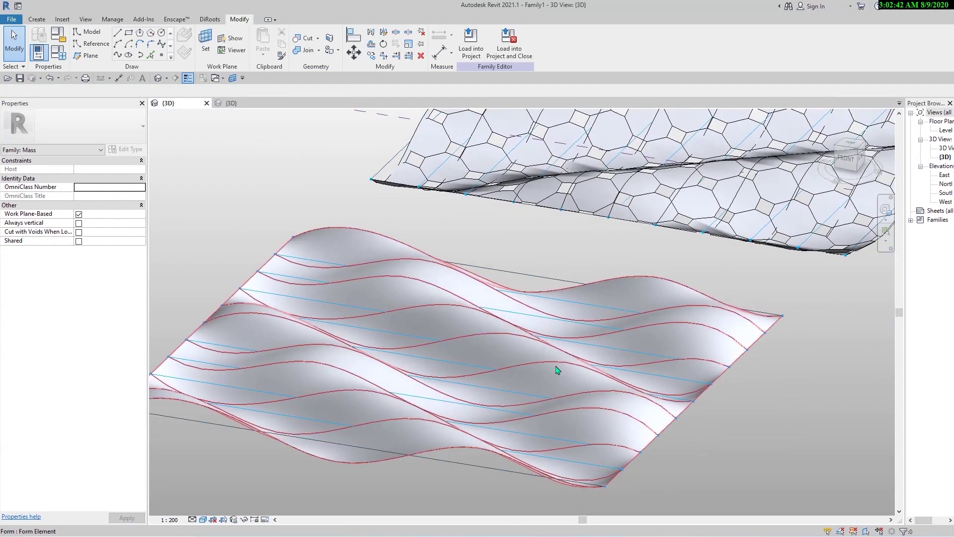
{"action": "scroll", "coordinate": [561, 357], "scroll_direction": "down", "scroll_amount": 4}
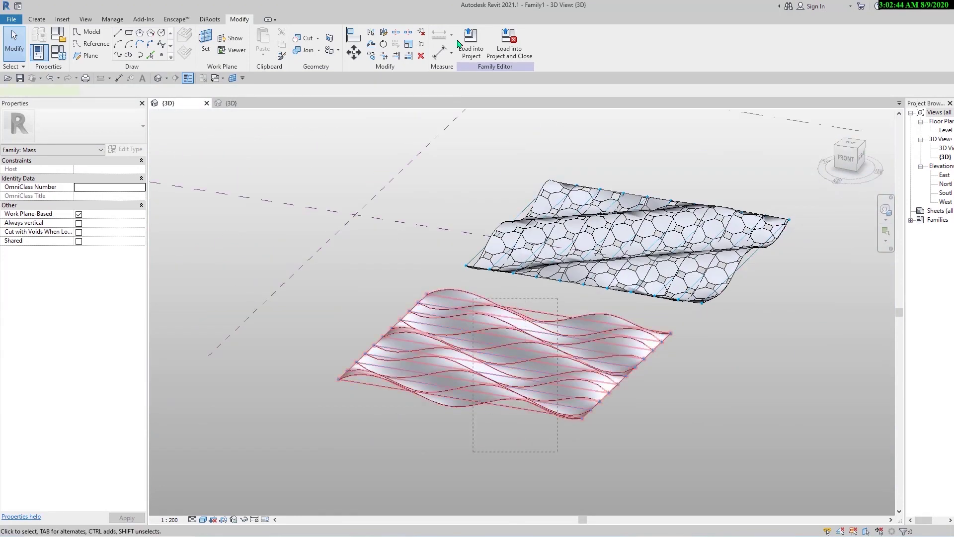
{"action": "left_click", "coordinate": [495, 41]}
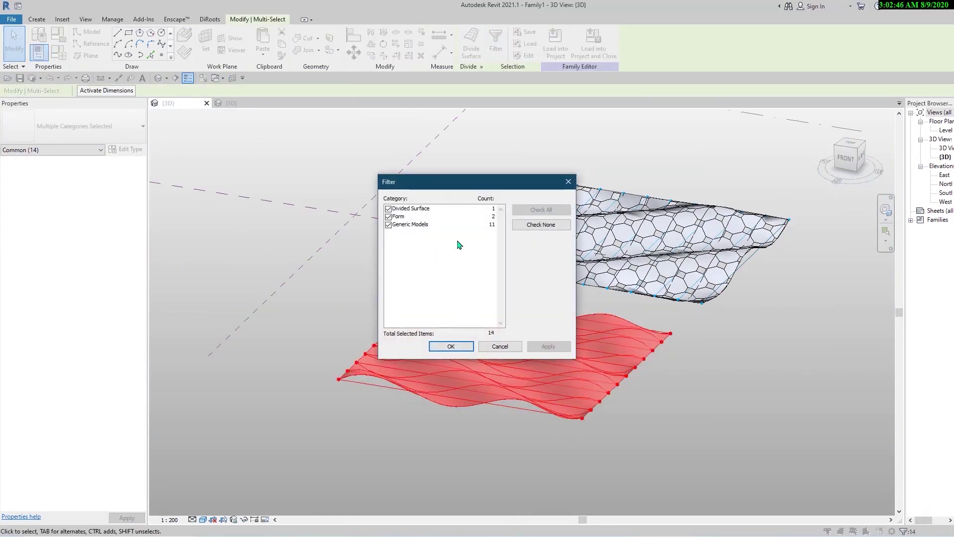
{"action": "left_click", "coordinate": [532, 226]}
{"action": "left_click", "coordinate": [388, 225]}
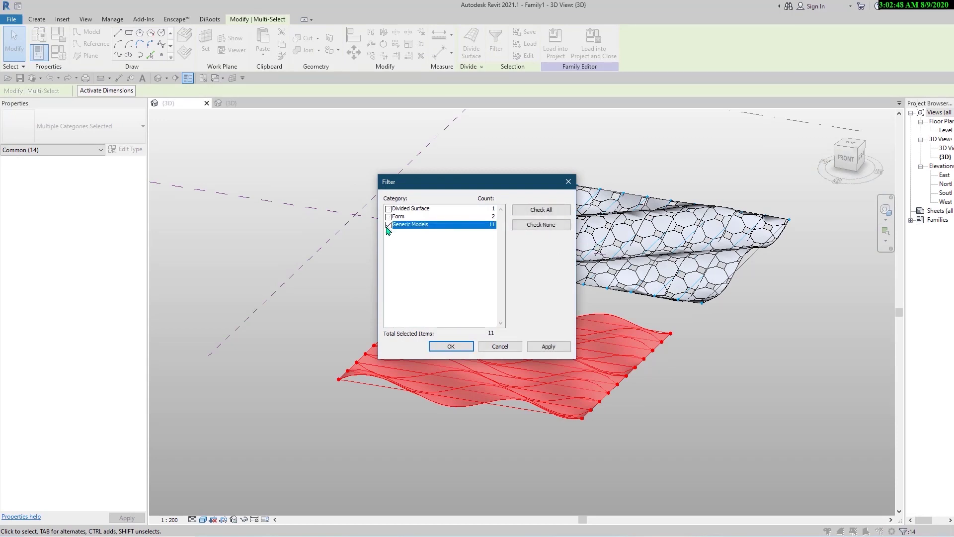
{"action": "left_click", "coordinate": [451, 346]}
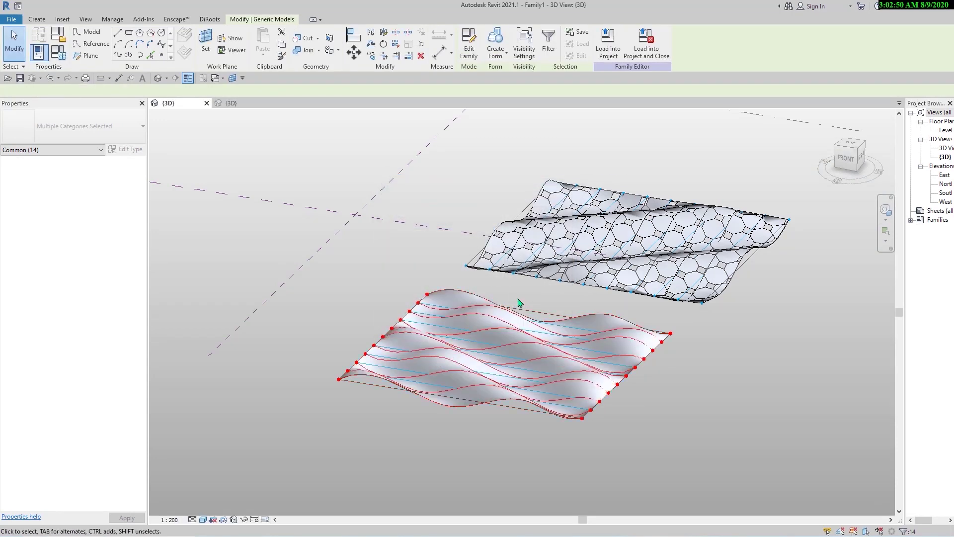
{"action": "scroll", "coordinate": [517, 348], "scroll_direction": "up", "scroll_amount": 1}
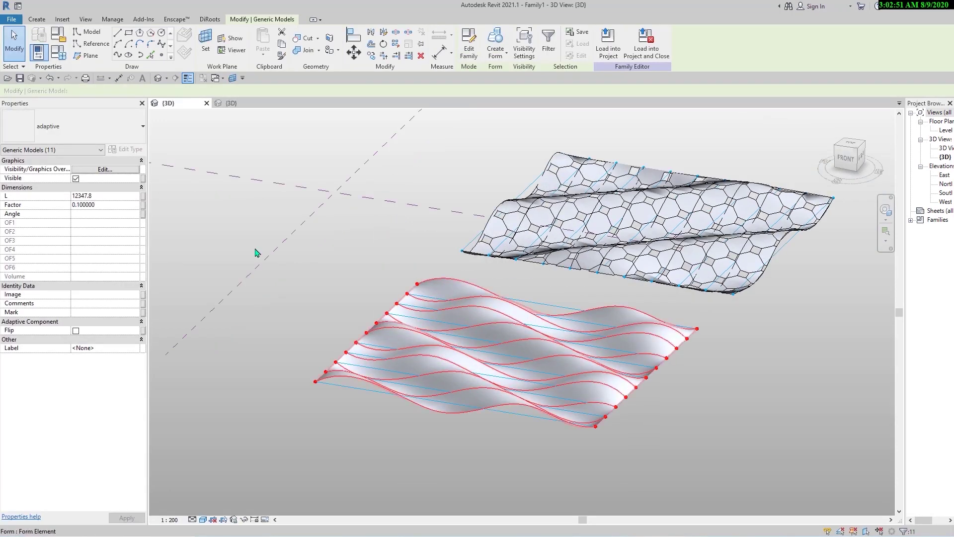
{"action": "left_click", "coordinate": [115, 207]}
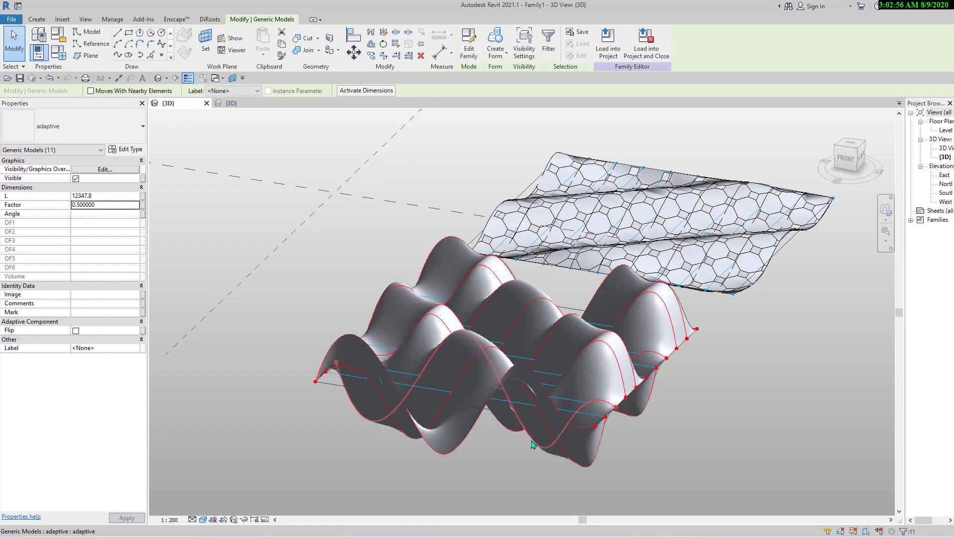
{"action": "scroll", "coordinate": [520, 483], "scroll_direction": "down", "scroll_amount": 1}
{"action": "middle_click_drag", "start_coordinate": [520, 484], "coordinate": [624, 447], "text": "shift"}
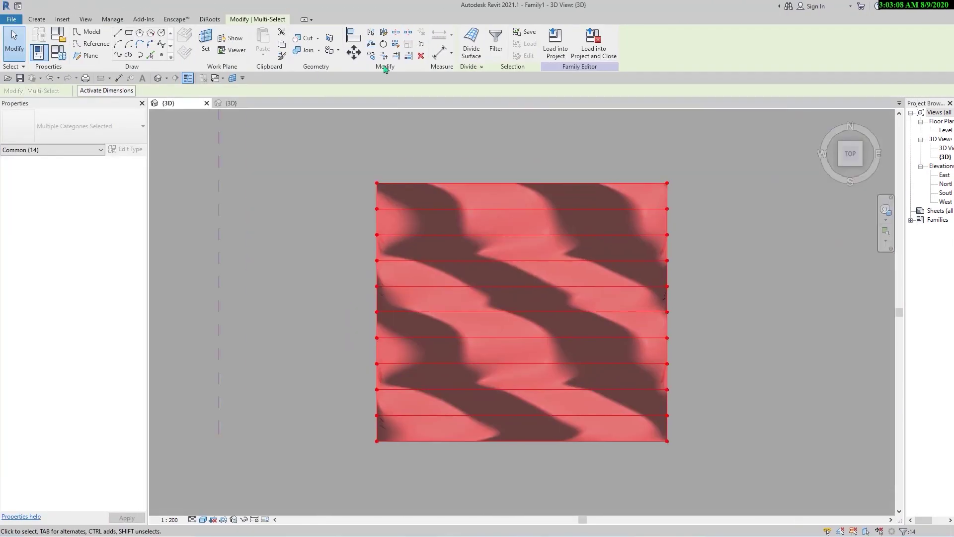
- Copy the tall wavy form into a row of four and select the fourth copy
{"action": "left_click", "coordinate": [628, 357]}
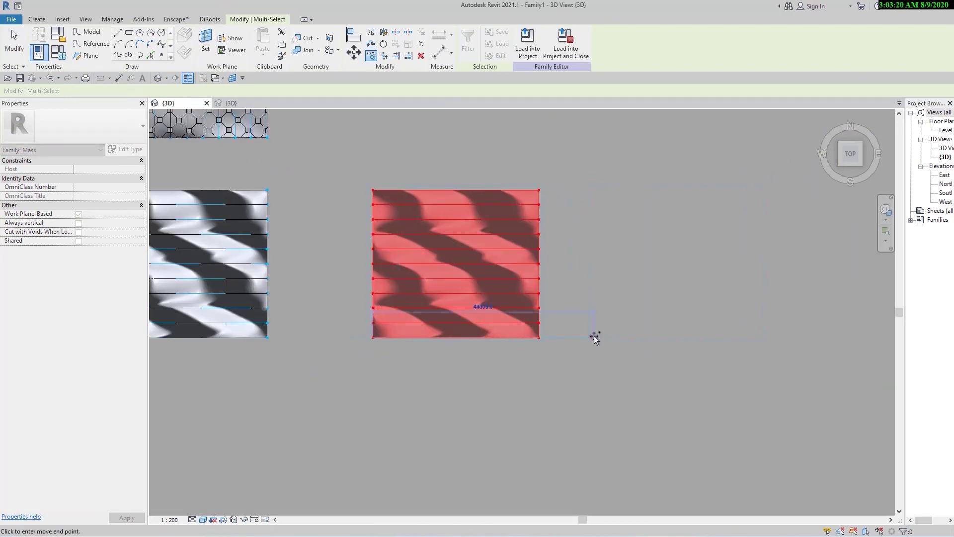
{"action": "scroll", "coordinate": [744, 337], "scroll_direction": "down", "scroll_amount": 2}
{"action": "key", "text": "Escape"}
{"action": "left_click_drag", "start_coordinate": [585, 227], "coordinate": [466, 385]}
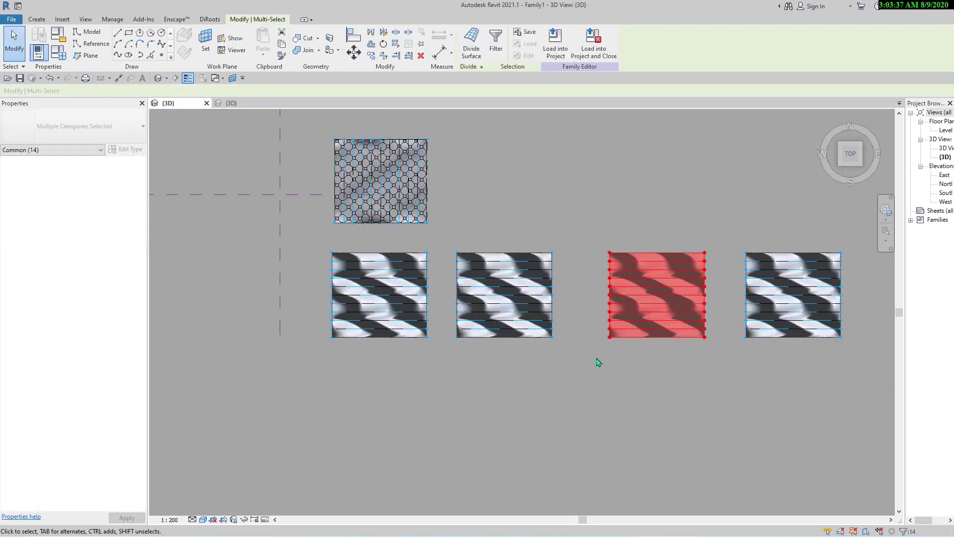
{"action": "left_click_drag", "start_coordinate": [848, 230], "coordinate": [731, 364]}
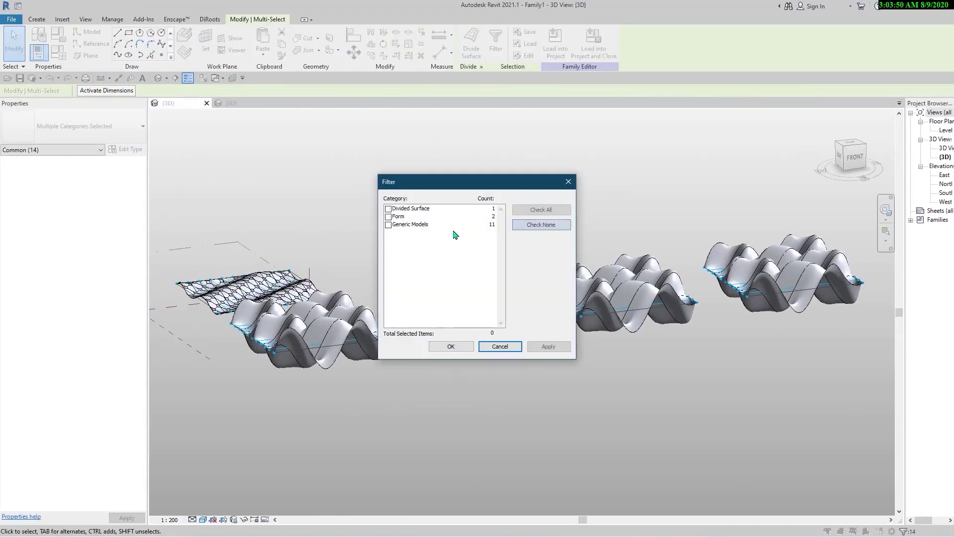
- Filter each copy to Generic Models and set Factors 0.3, 0.2 and 0.1 from left to right
{"action": "left_click", "coordinate": [391, 227]}
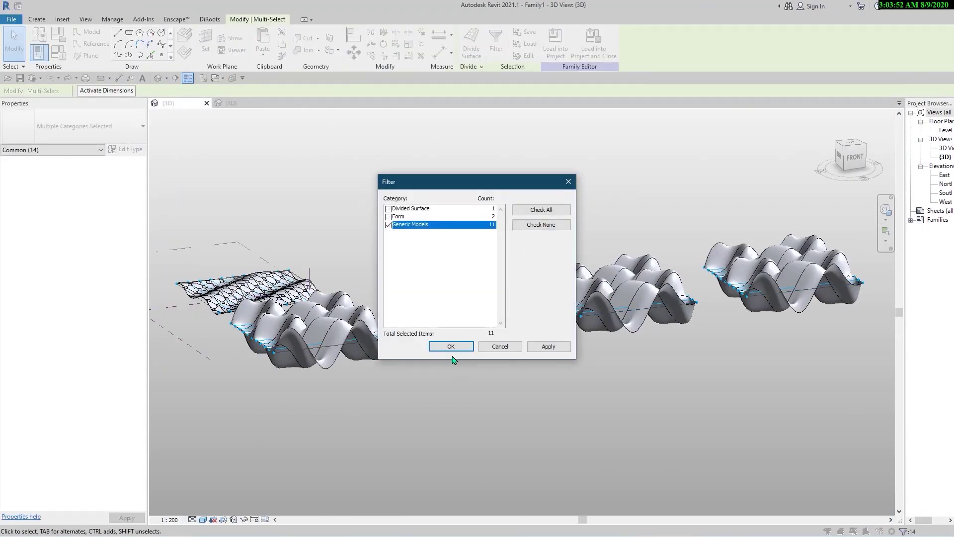
{"action": "left_click", "coordinate": [447, 345]}
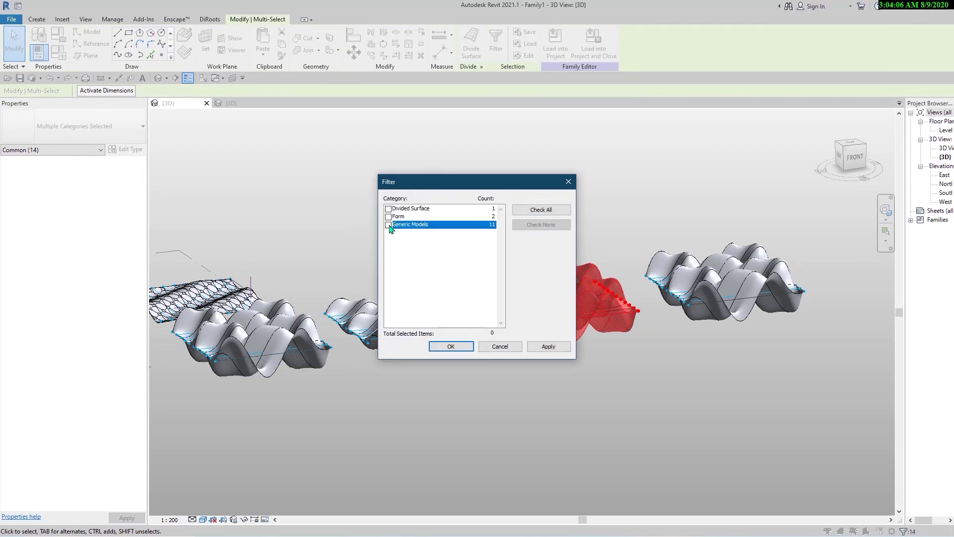
{"action": "left_click", "coordinate": [437, 344]}
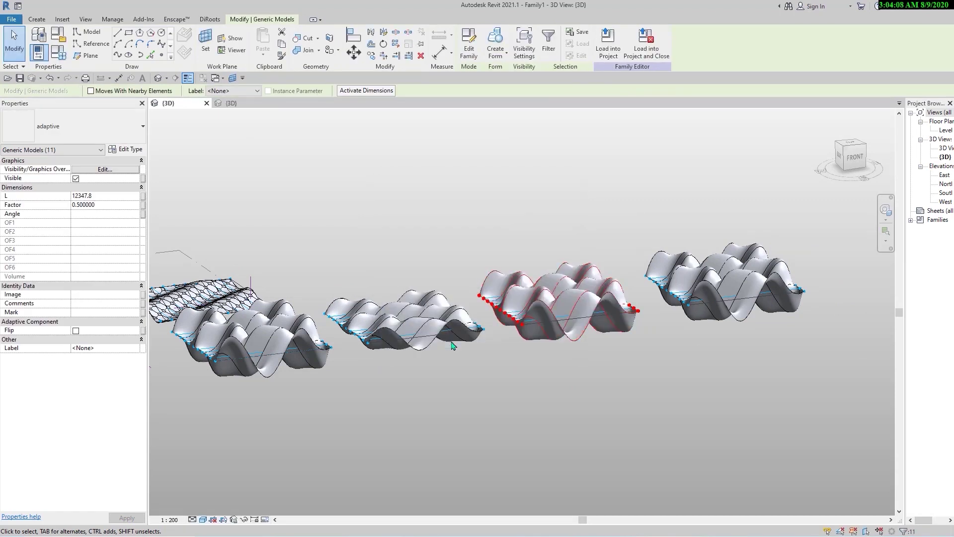
{"action": "left_click", "coordinate": [112, 205]}
{"action": "type", "text": "0.2"}
{"action": "key", "text": "Return"}
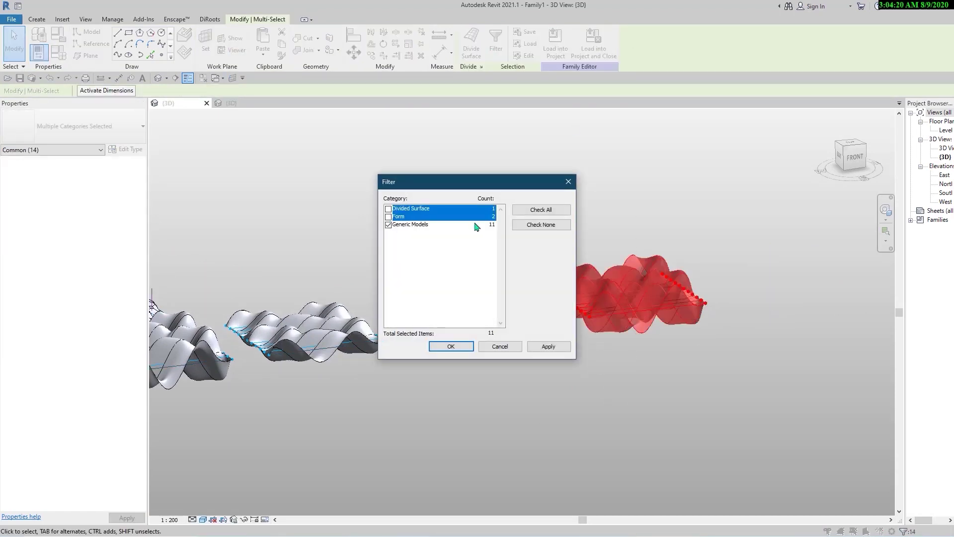
{"action": "key", "text": "Return"}
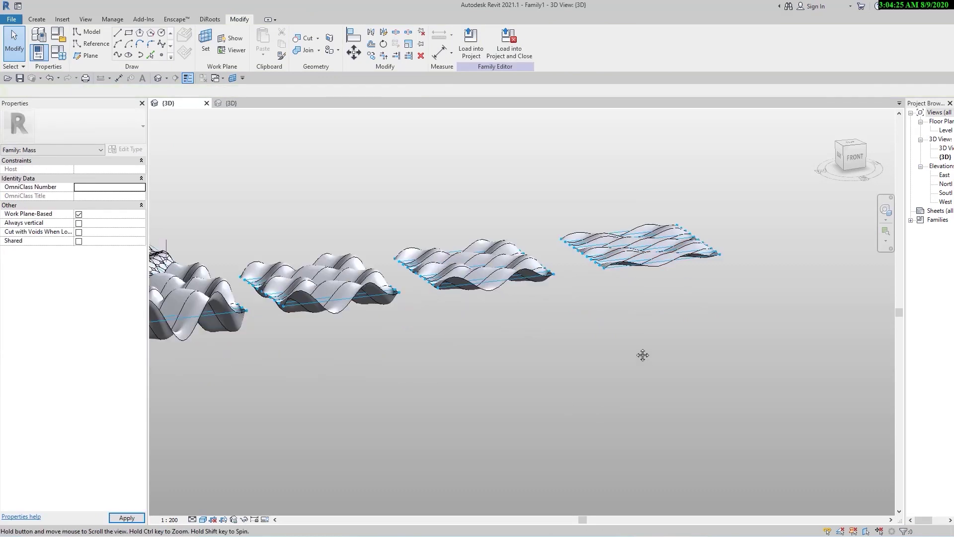
{"action": "middle_click_drag", "start_coordinate": [641, 357], "coordinate": [456, 262], "text": "shift"}
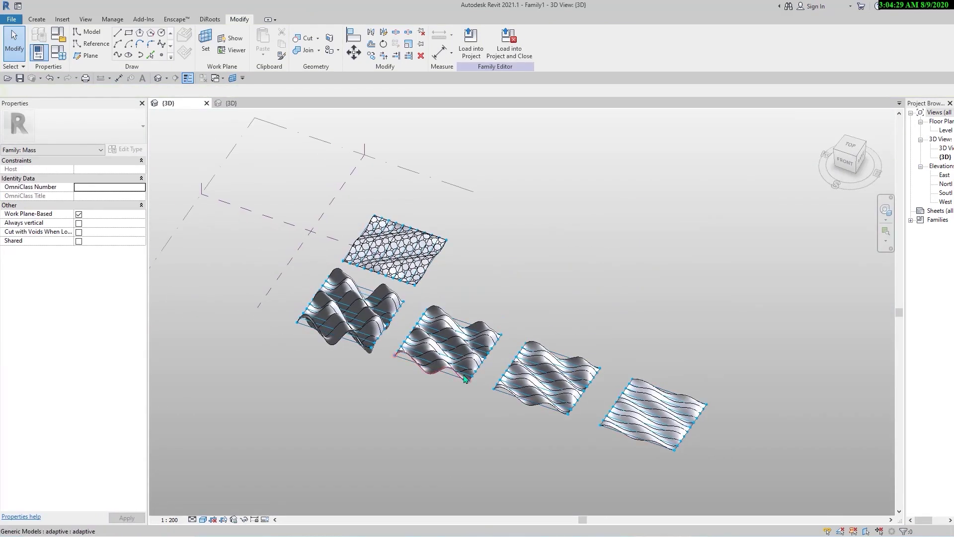
{"action": "mouse_move", "coordinate": [487, 448]}
{"action": "middle_mouse_down", "text": "shift"}
{"action": "mouse_move", "coordinate": [507, 477]}
{"action": "mouse_move", "coordinate": [526, 422]}
{"action": "middle_mouse_up", "text": "shift"}
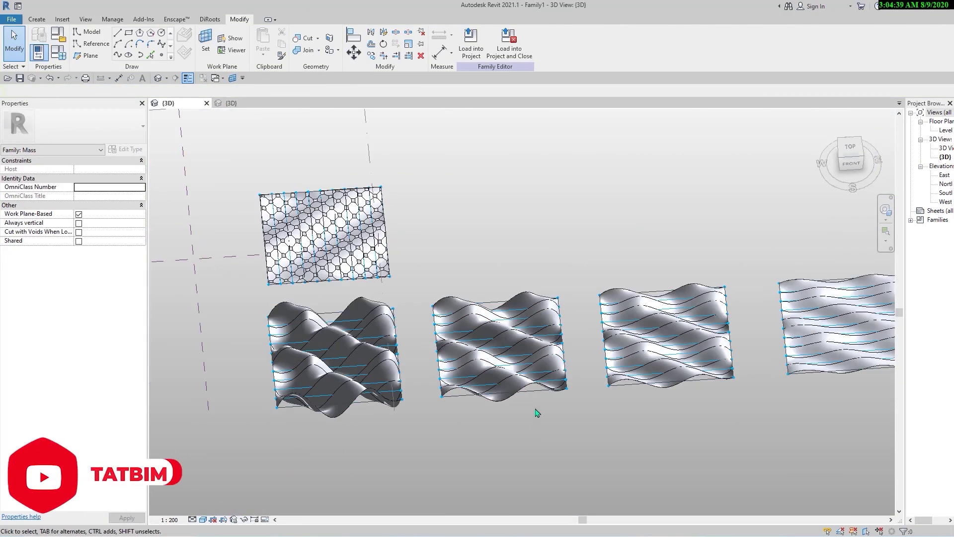
{"action": "scroll", "coordinate": [536, 403], "scroll_direction": "up", "scroll_amount": 2}
{"action": "scroll", "coordinate": [497, 323], "scroll_direction": "down", "scroll_amount": 2}
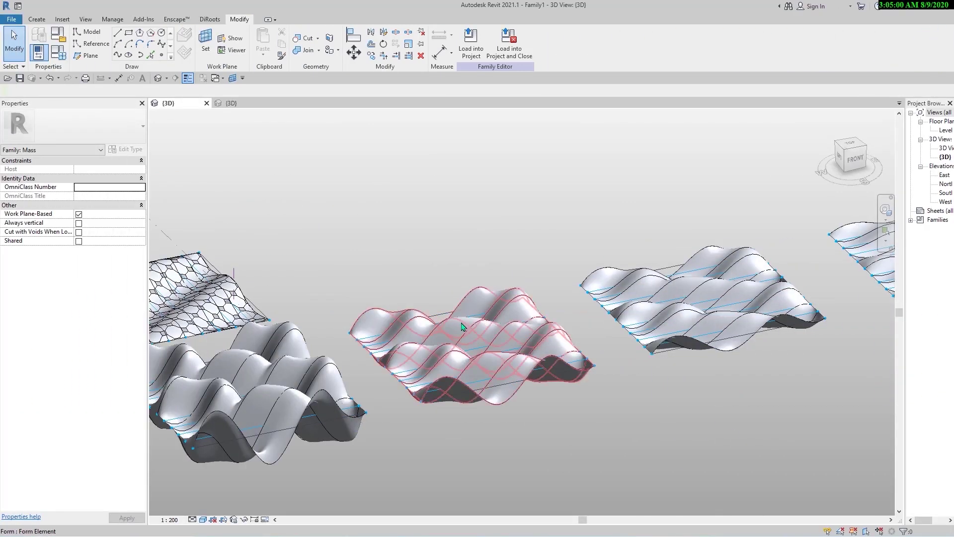
- Divide the middle wavy form's surface and apply the Octagon Rotate pattern
{"action": "left_click", "coordinate": [462, 326]}
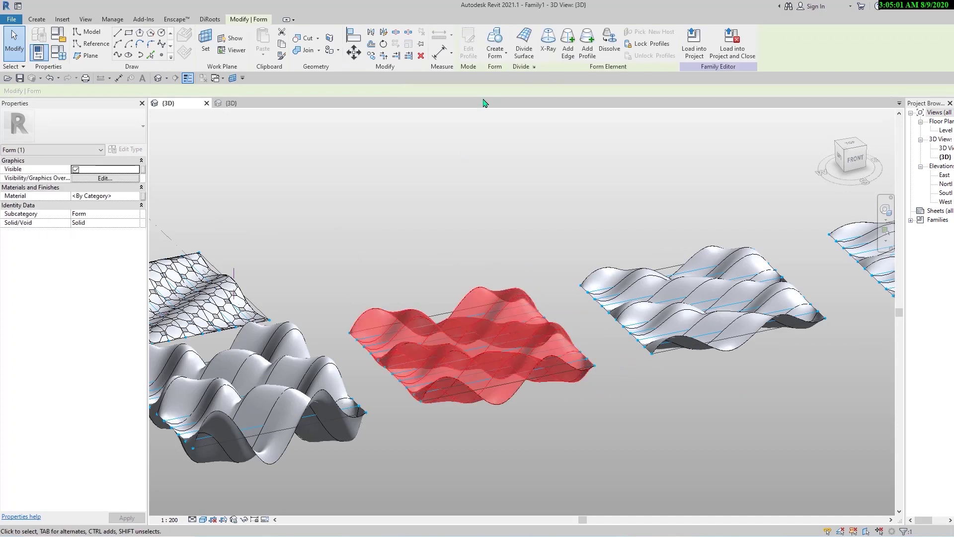
{"action": "left_click", "coordinate": [524, 58]}
{"action": "left_click", "coordinate": [526, 434]}
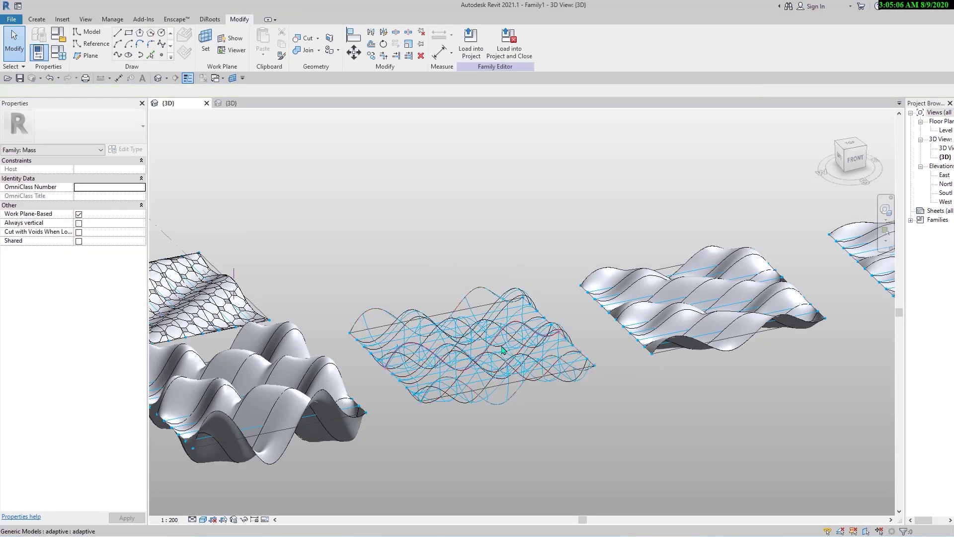
{"action": "scroll", "coordinate": [503, 350], "scroll_direction": "up", "scroll_amount": 4}
{"action": "left_click", "coordinate": [520, 357]}
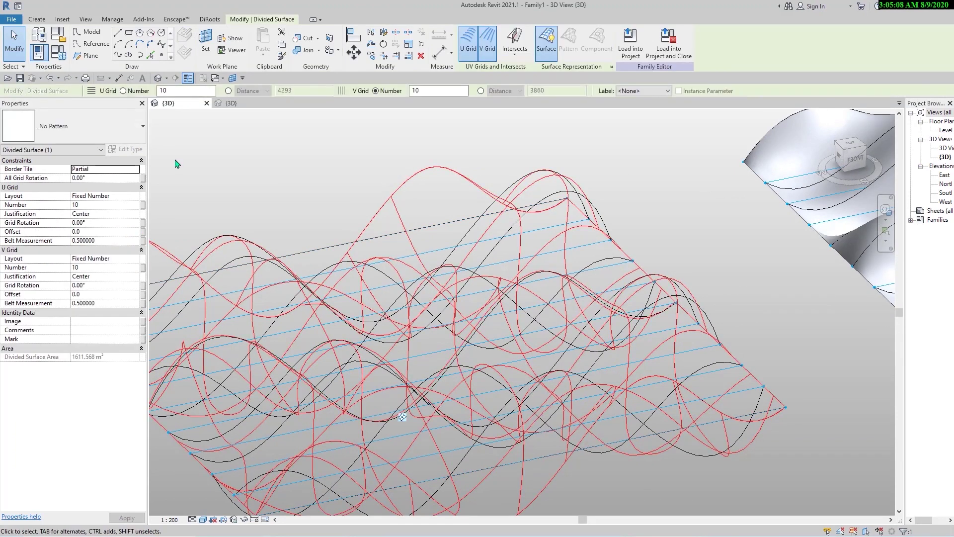
{"action": "left_click", "coordinate": [107, 131]}
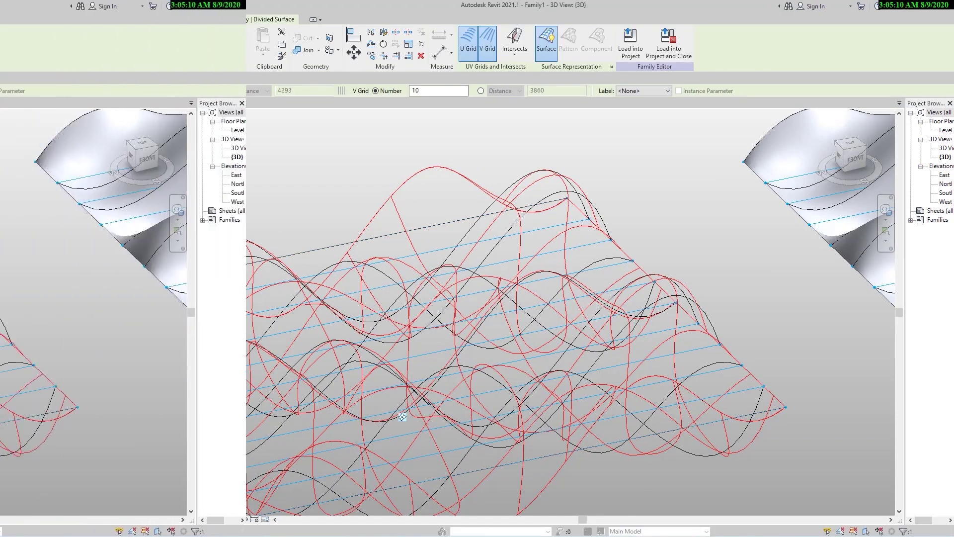
{"action": "left_click", "coordinate": [55, 189]}
- Set both U and V grids to fixed Distance spacing of 500
{"action": "left_click", "coordinate": [228, 91]}
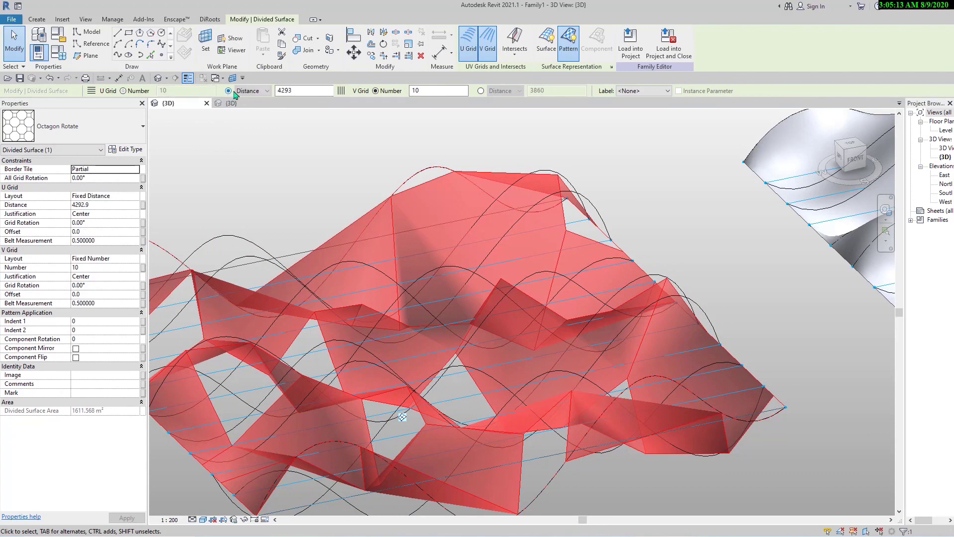
{"action": "type", "text": "500"}
{"action": "key", "text": "Return"}
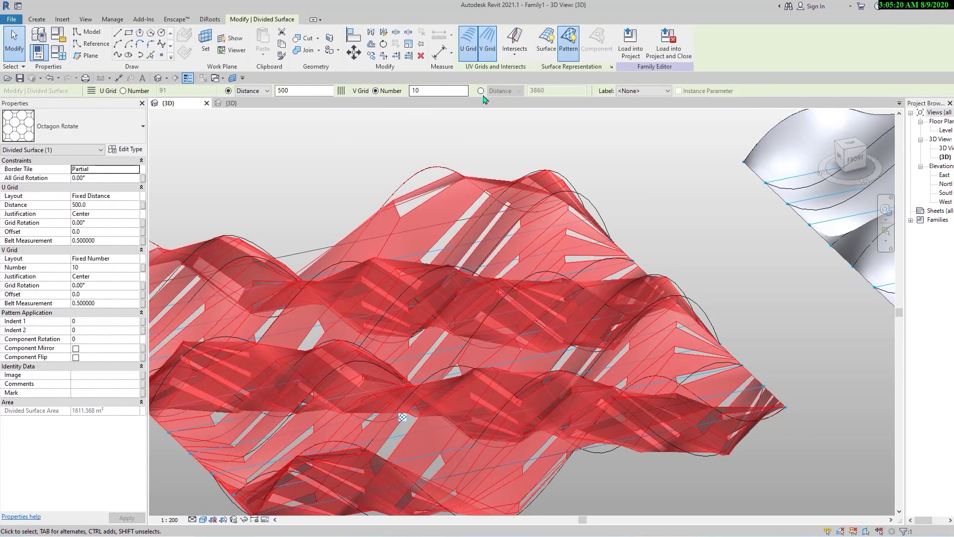
{"action": "left_click", "coordinate": [481, 90]}
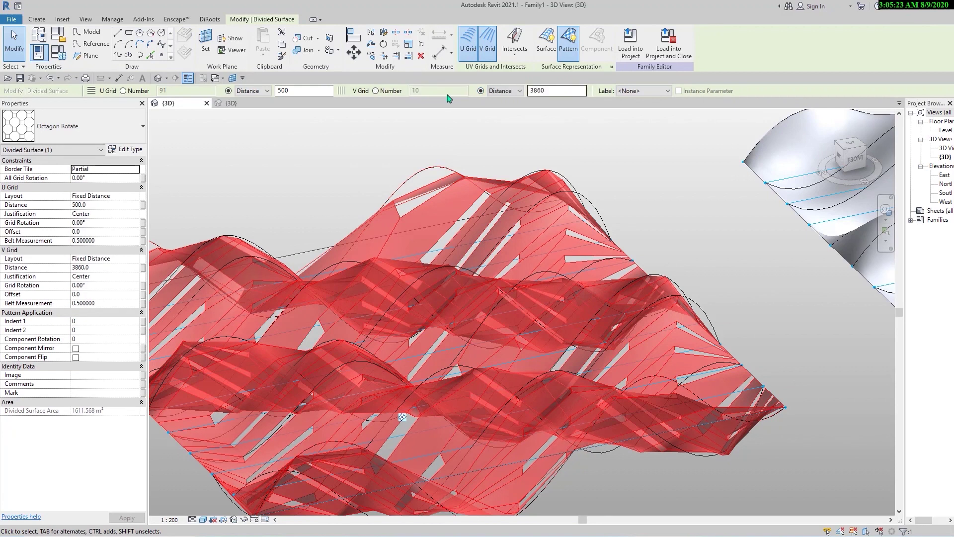
{"action": "right_click", "coordinate": [290, 91]}
{"action": "left_click", "coordinate": [324, 124]}
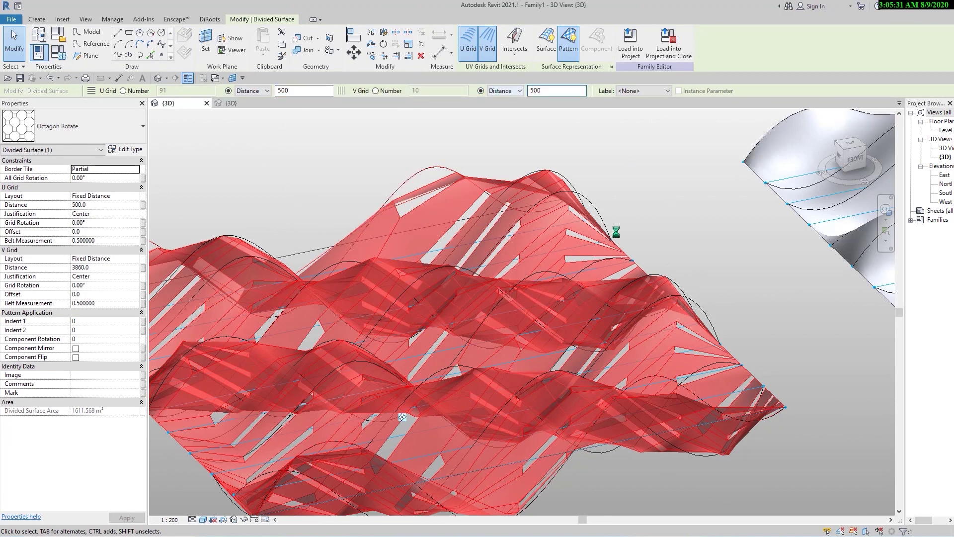
{"action": "key", "text": "Escape"}
{"action": "middle_click_drag", "start_coordinate": [609, 239], "coordinate": [505, 399], "text": "shift"}
{"action": "scroll", "coordinate": [618, 416], "scroll_direction": "down", "scroll_amount": 3}
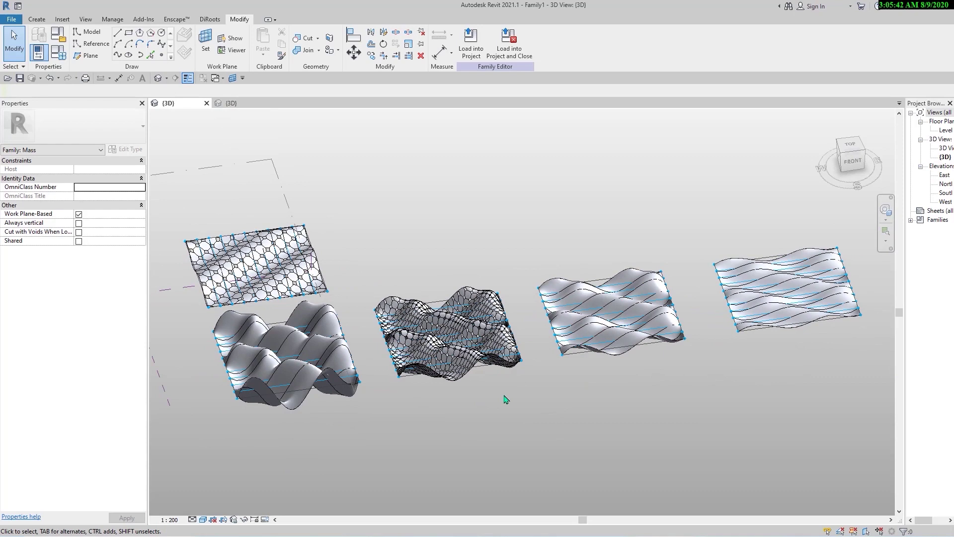